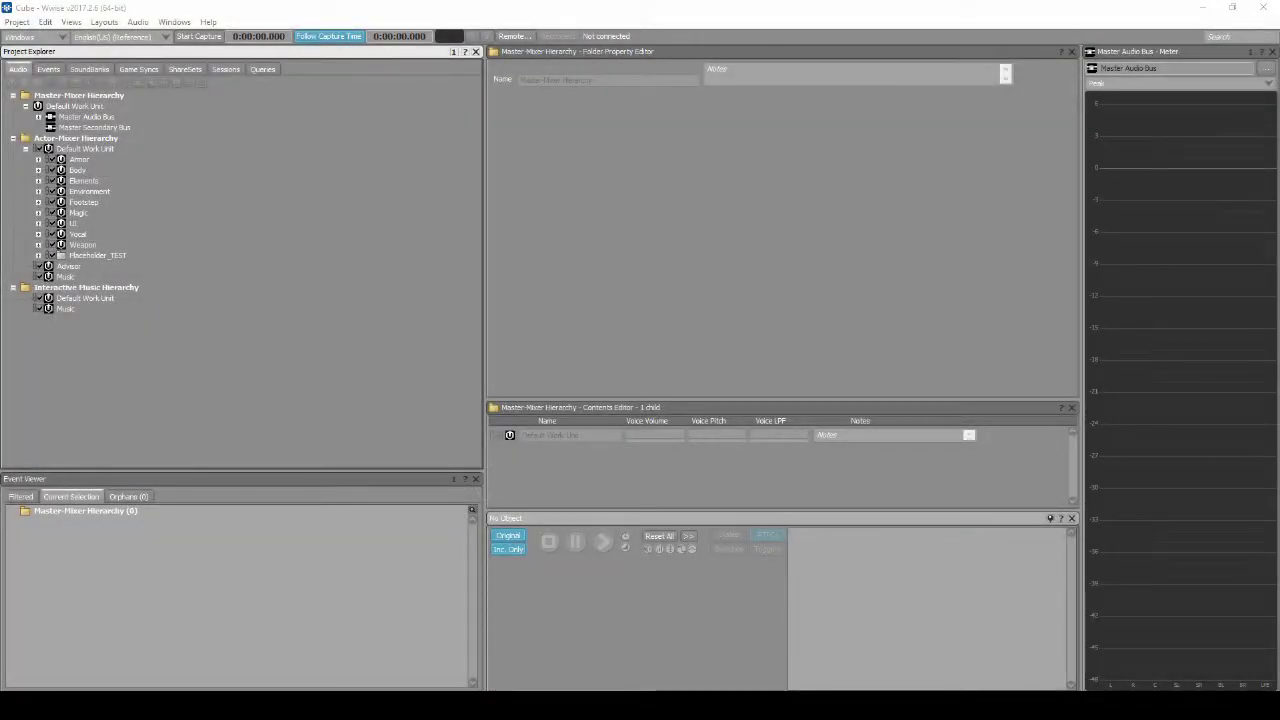
Step: Select the eight music events in Unused: Boss_Start, DCP_Music, Map_Completed, Monsters_Aware, Monsters_Unaware, Music, Story_End, Story_Start
left_click(48, 70)
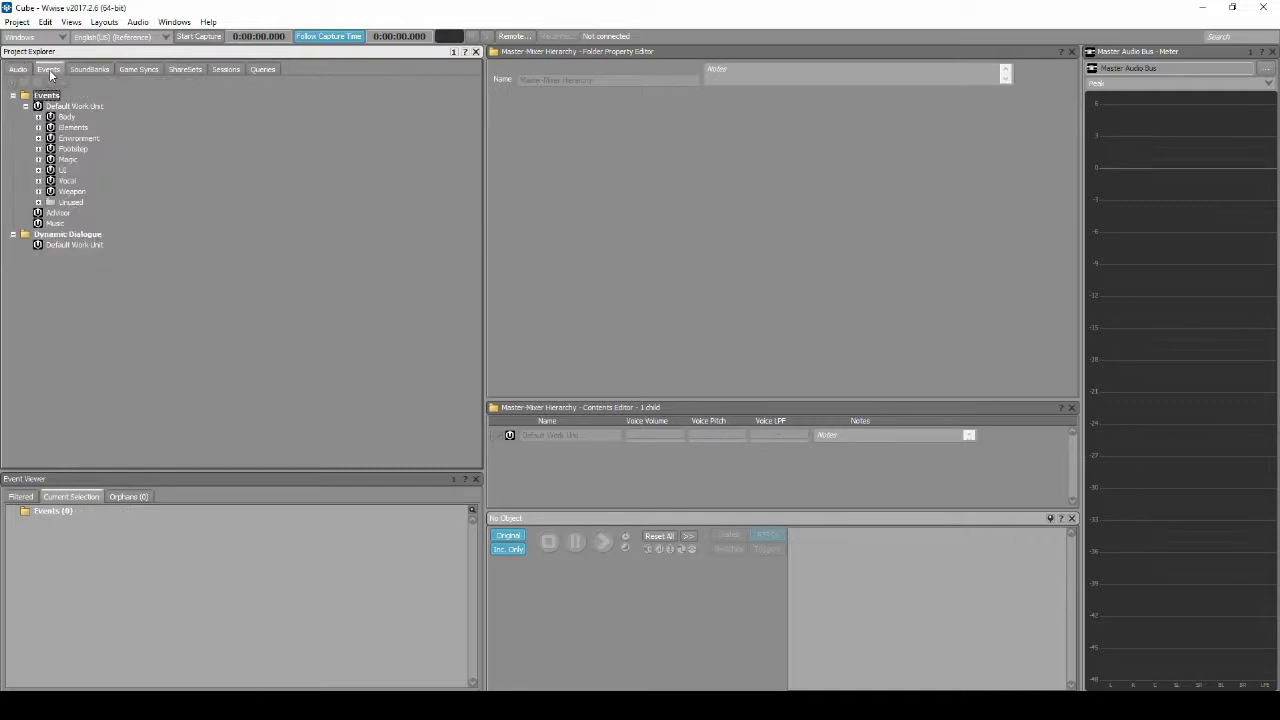
left_click(47, 96)
left_click(38, 202)
left_click(88, 214)
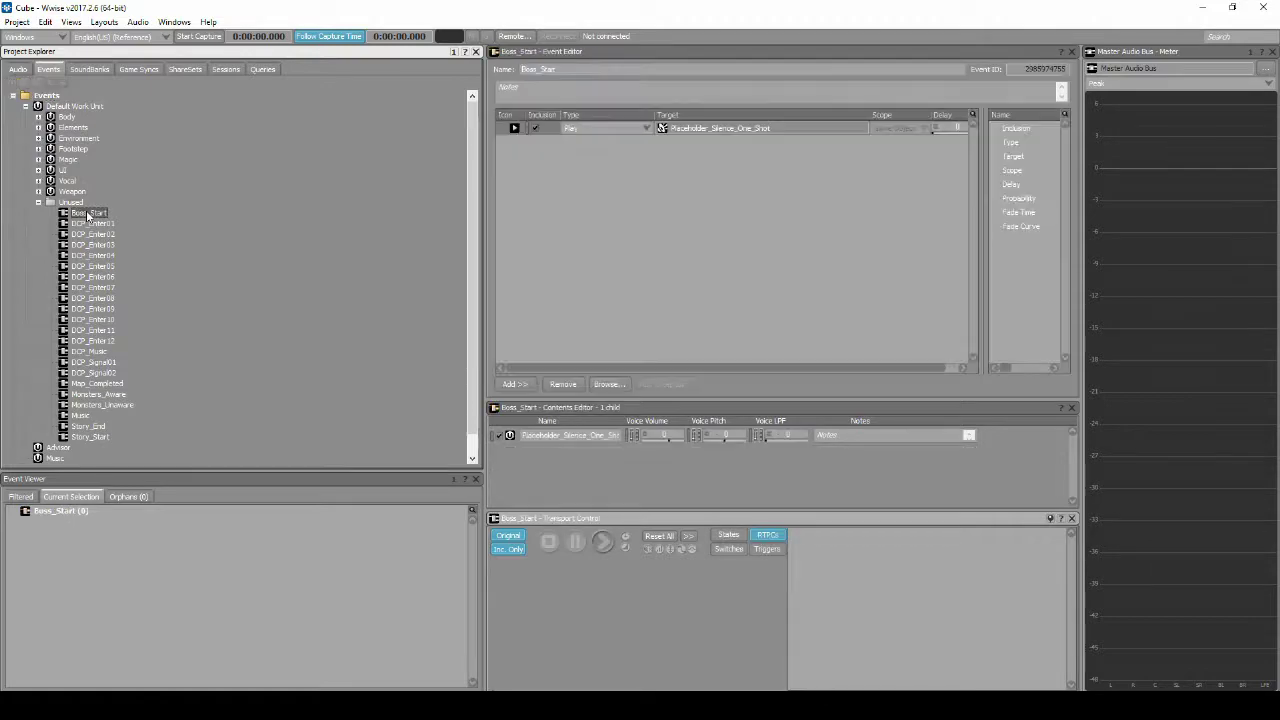
left_click(97, 353, "ctrl")
left_click(97, 383, "ctrl")
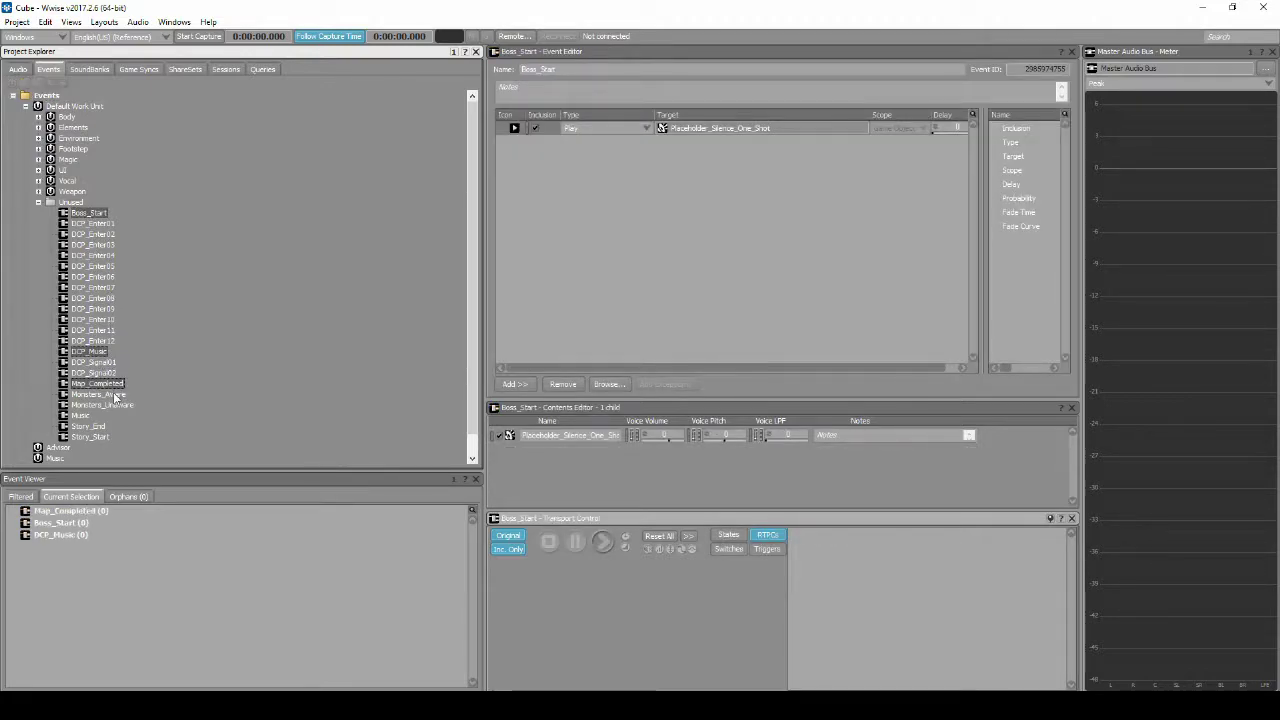
left_click(98, 394, "ctrl")
left_click(101, 405, "ctrl")
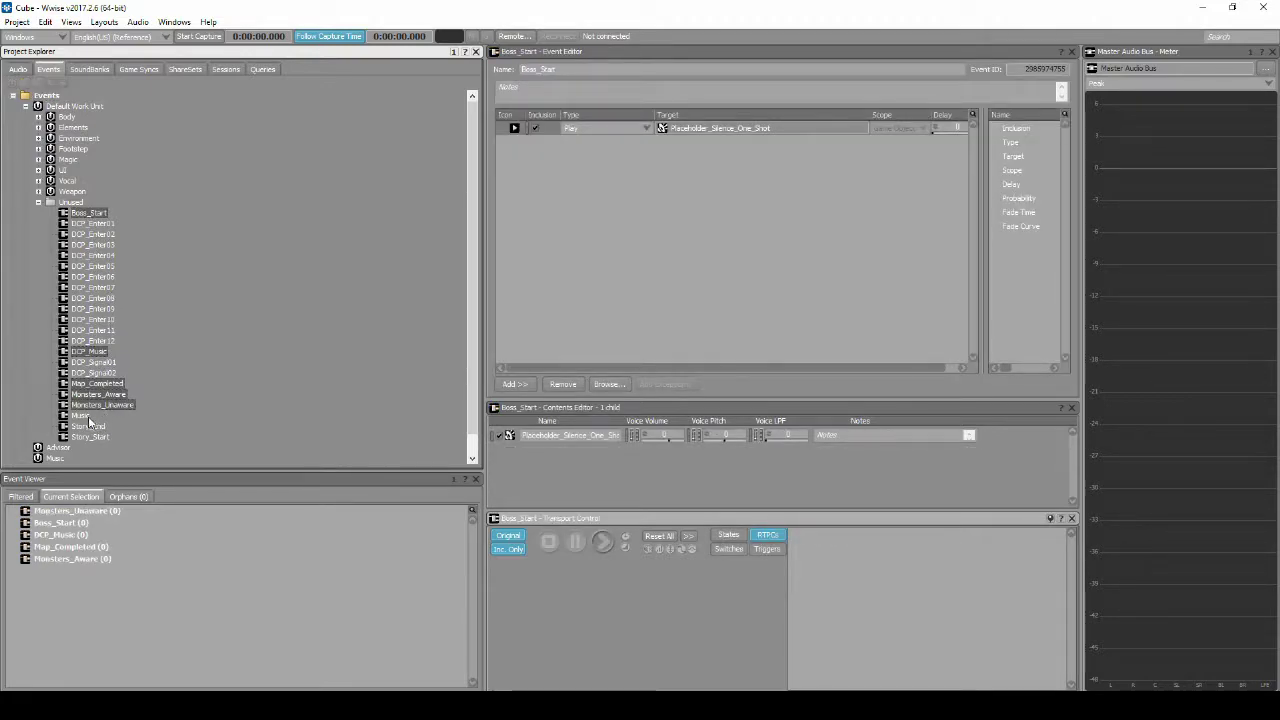
left_click(88, 415, "ctrl")
left_click(90, 426, "ctrl")
left_click(93, 437, "ctrl")
Step: Cut the eight selected events and paste them into the Music work unit
right_click(95, 438)
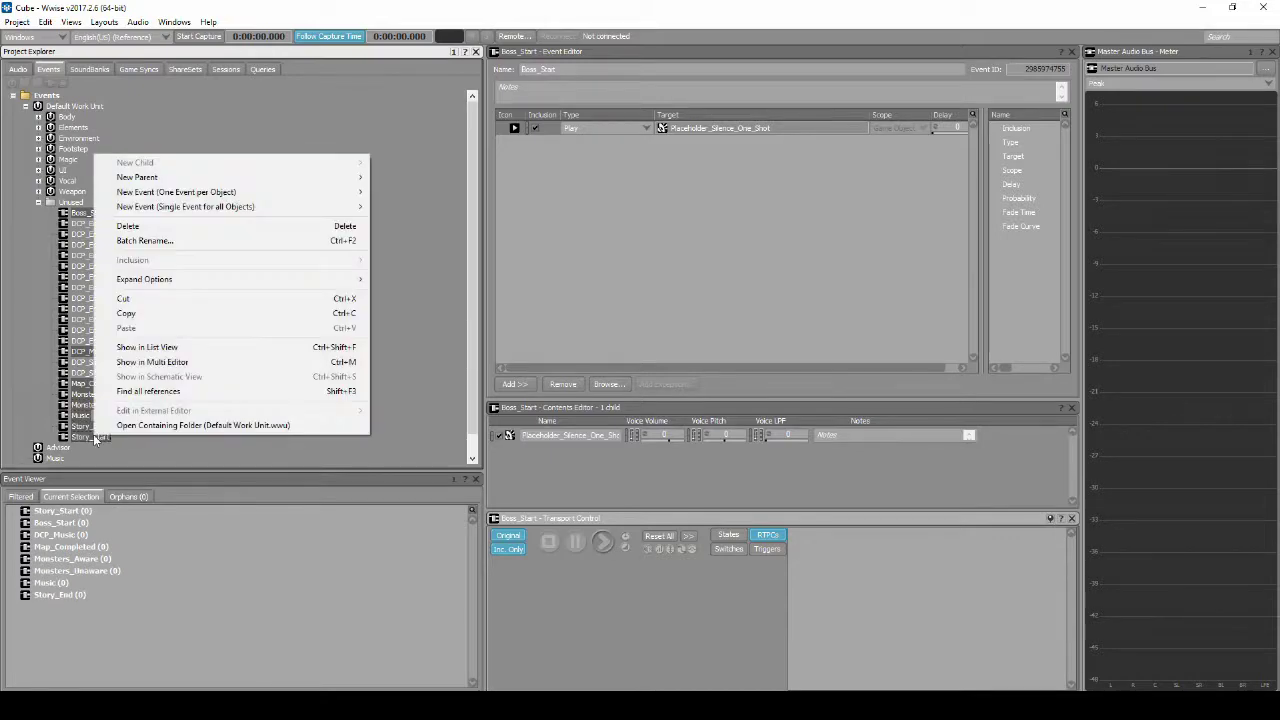
left_click(123, 298)
scroll(83, 377, "down", 1)
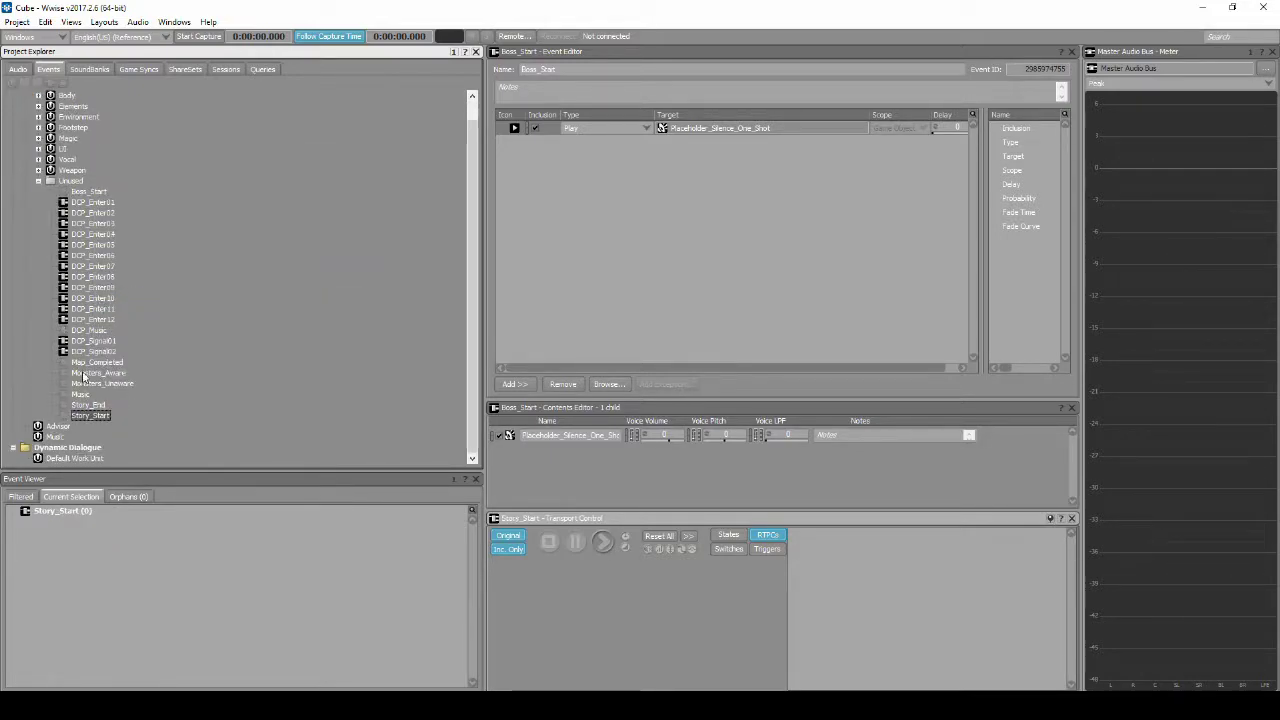
left_click(58, 437)
right_click(58, 437)
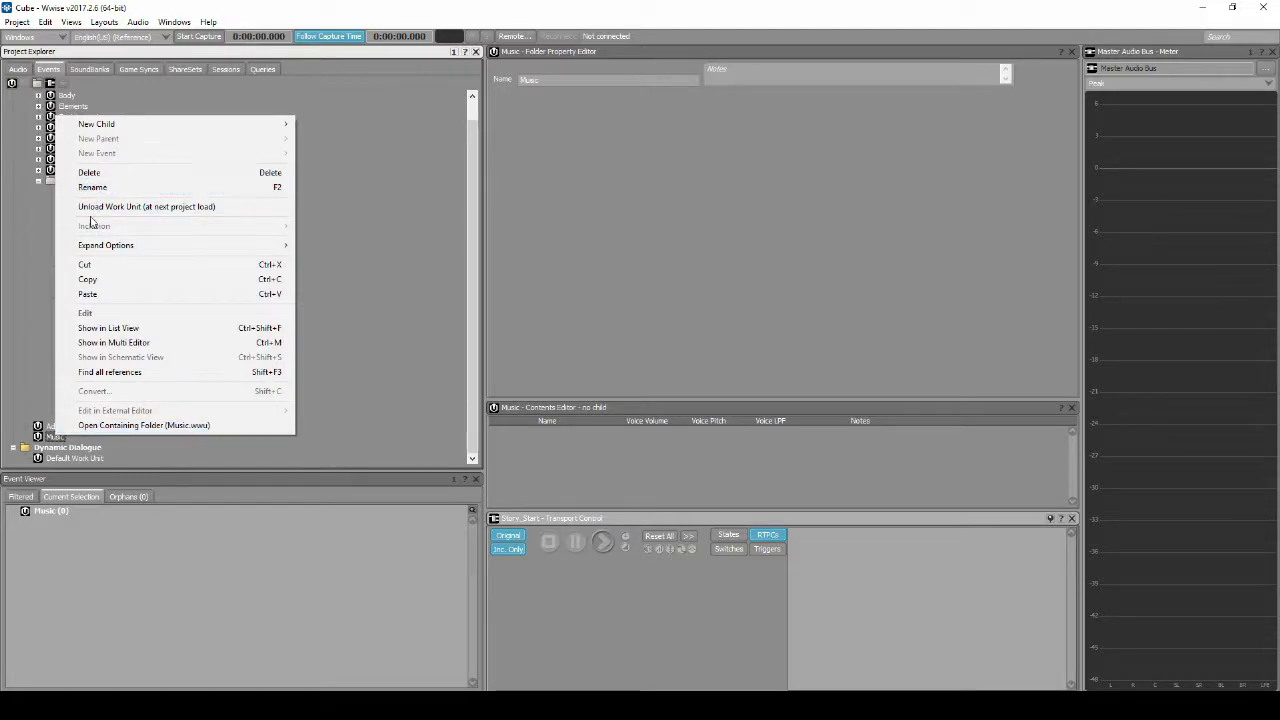
left_click(88, 294)
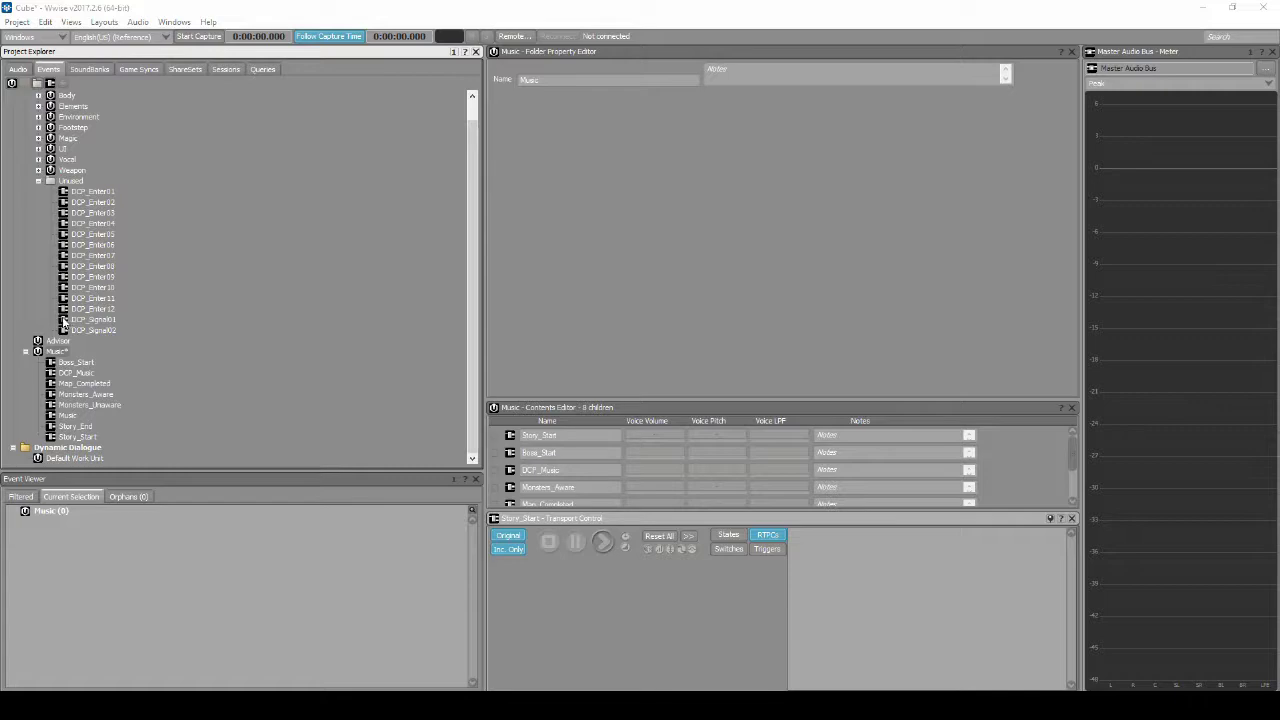
left_click(138, 70)
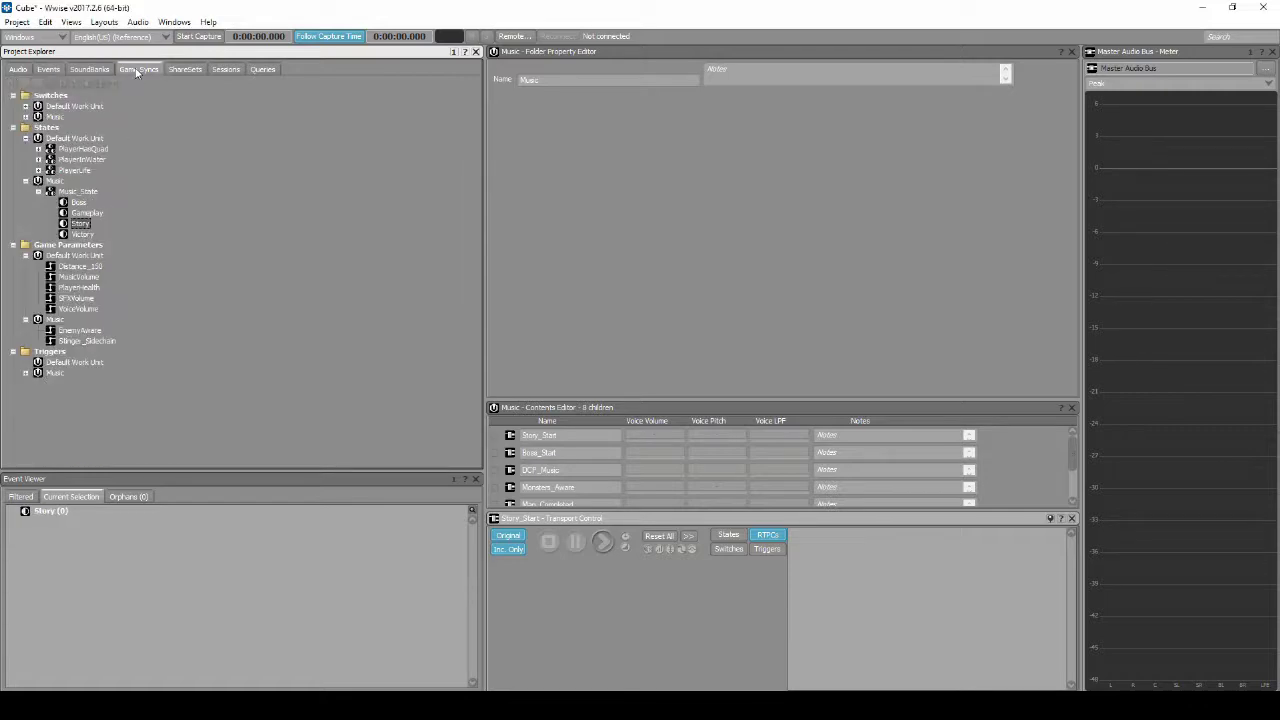
Step: Add a Results_Defeat state under Music_State and rename Victory to Results_Victory
left_click(93, 191)
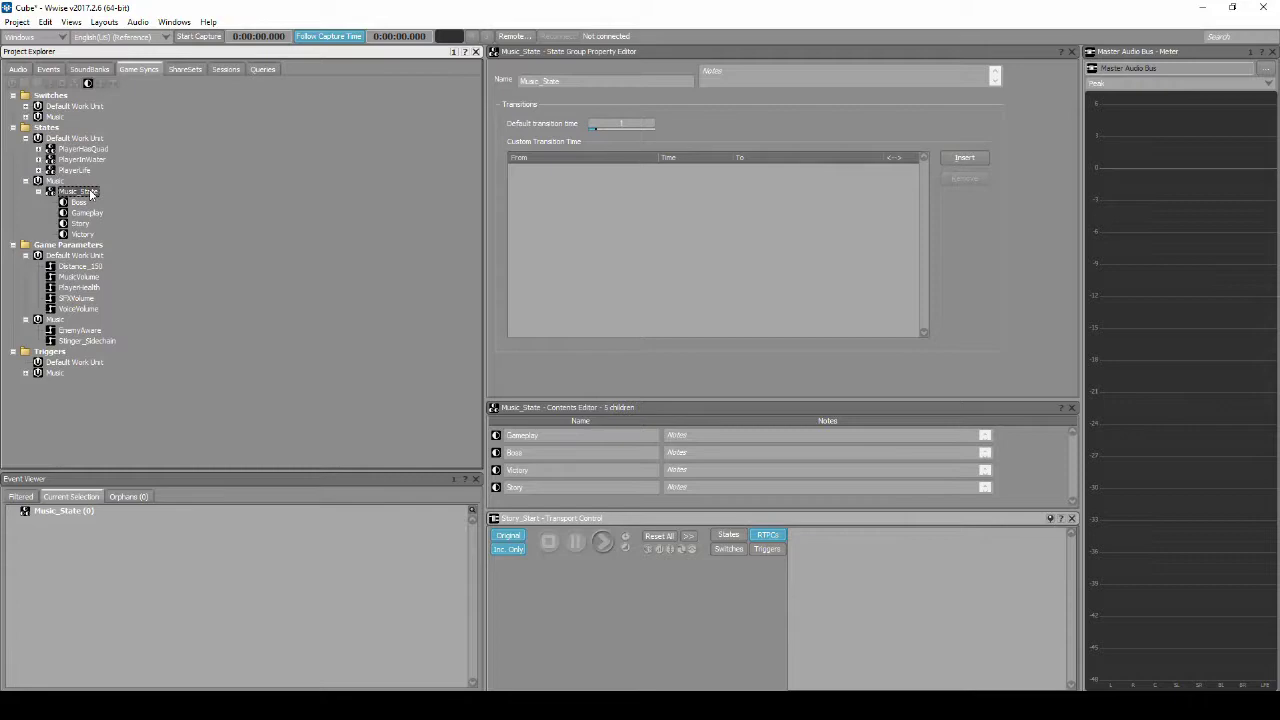
right_click(90, 193)
mouse_move(294, 200)
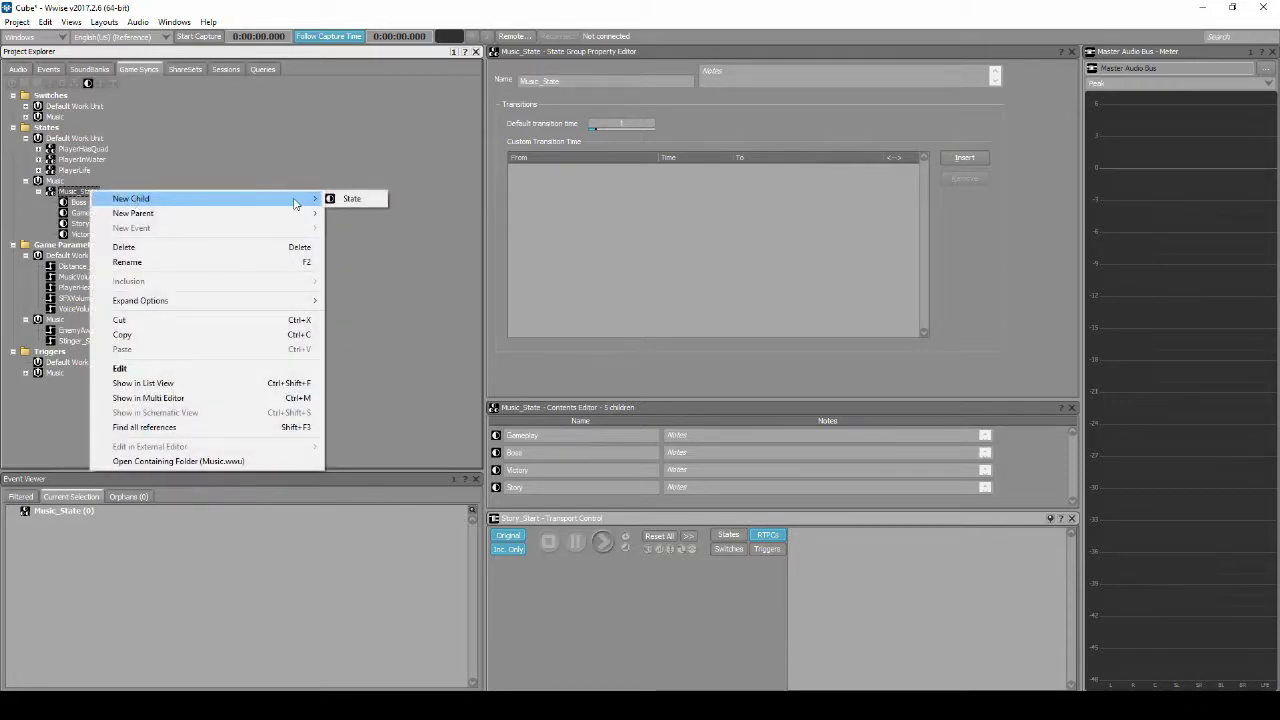
left_click(340, 199)
type("R")
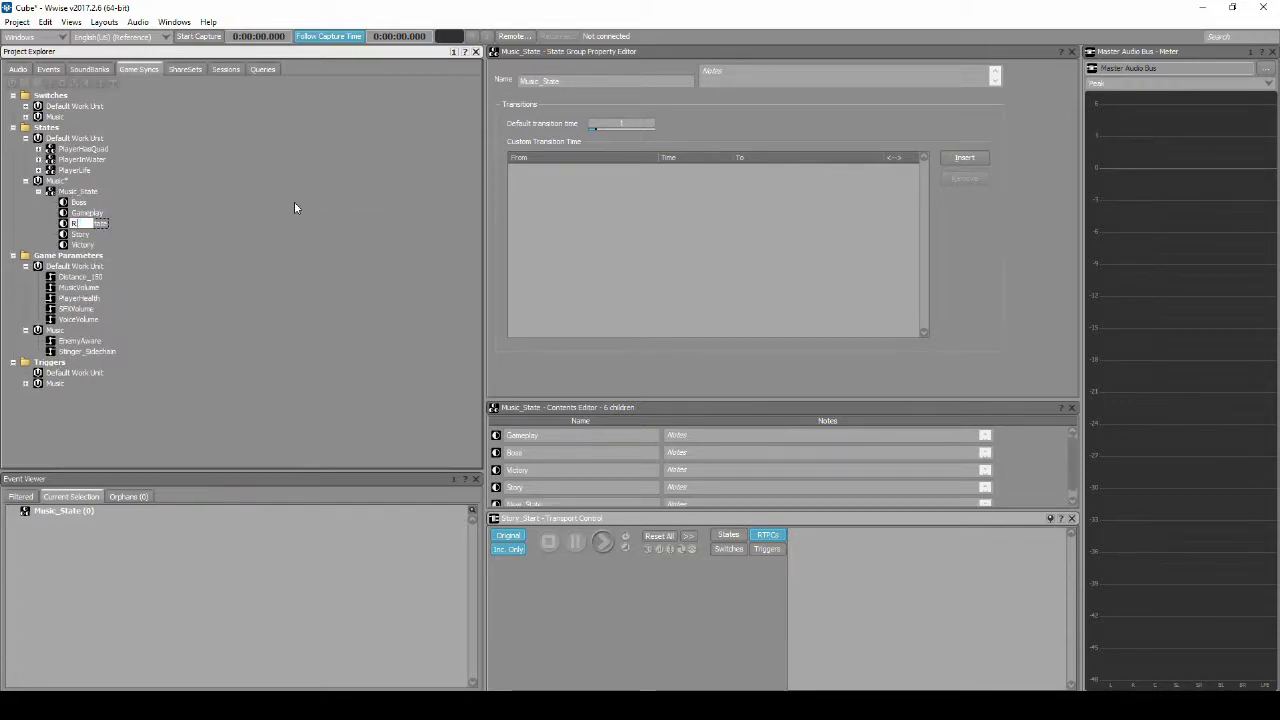
type("esults_Defeat")
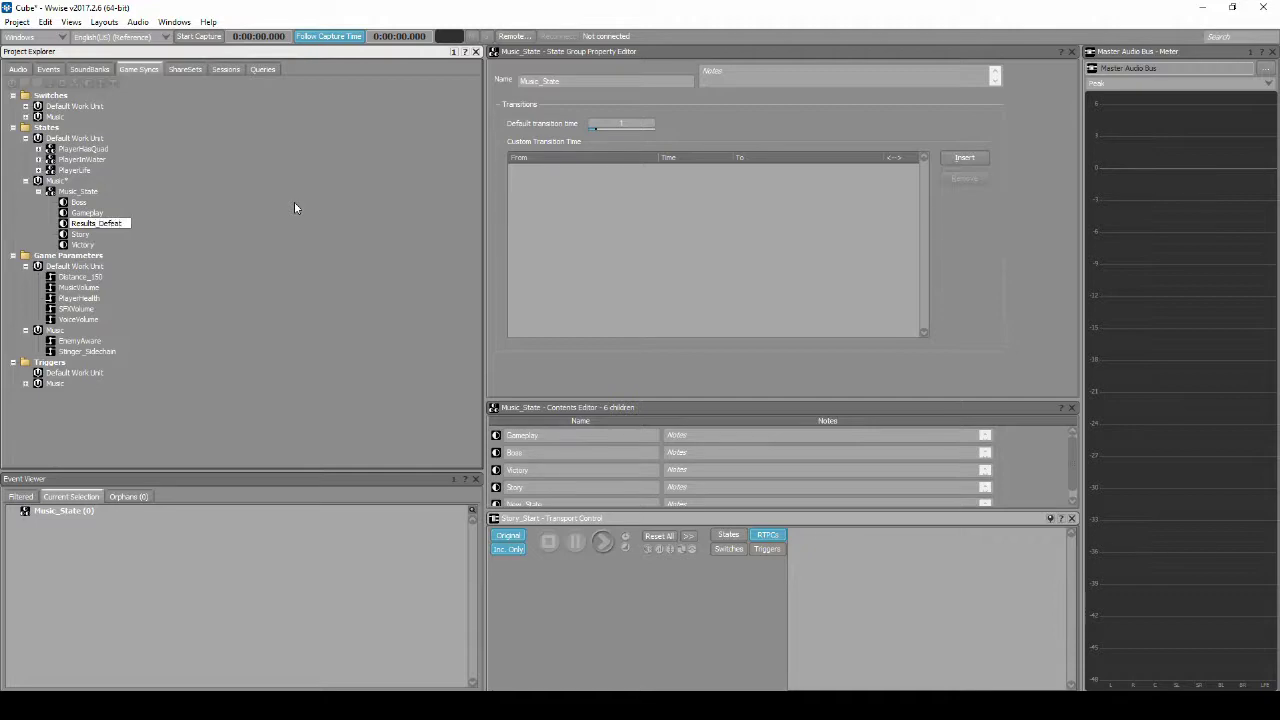
key("Return")
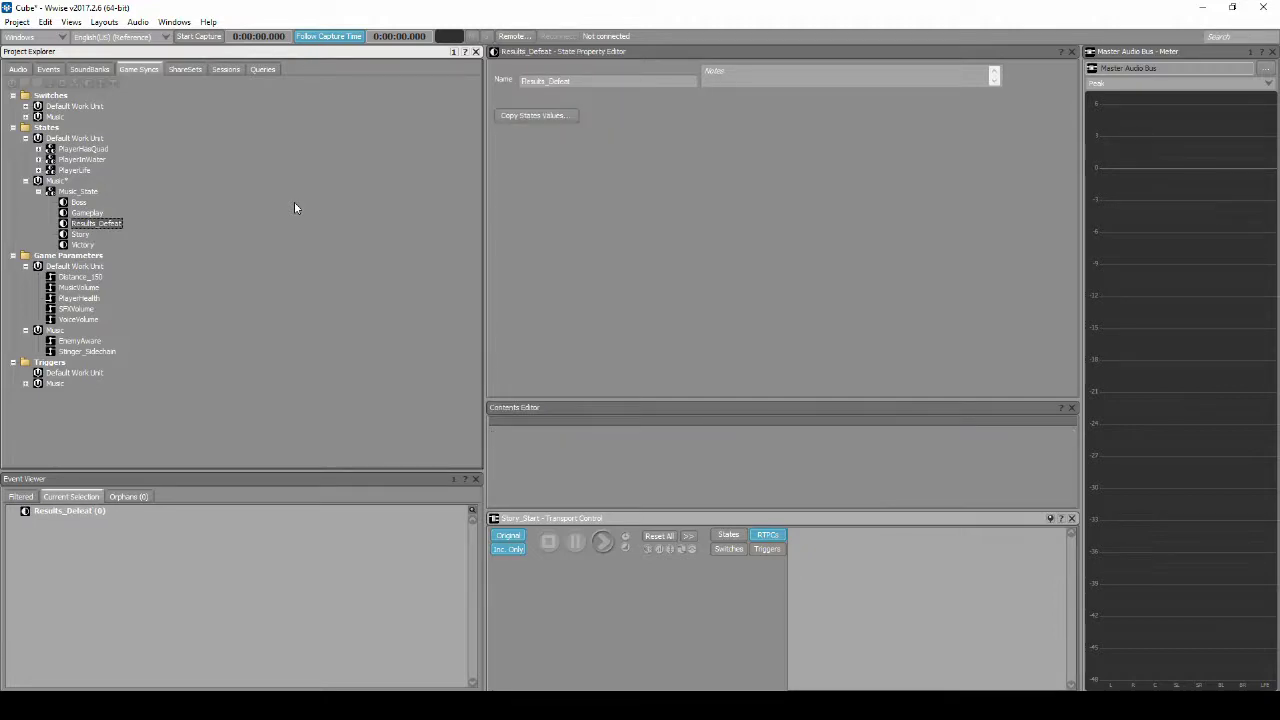
left_click(85, 247)
left_click(85, 247)
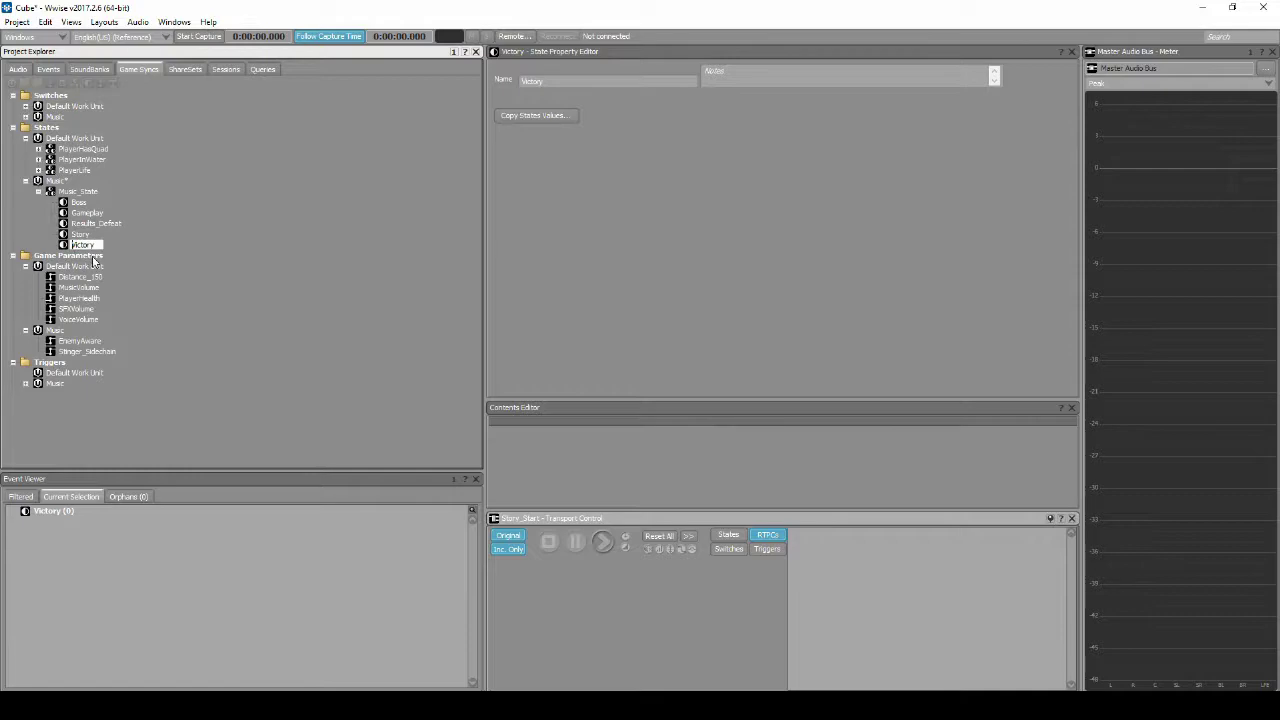
type("Results_")
key("Return")
Step: Add a Gameplay_Intro state under Music_State and rename Gameplay to Gameplay_Combat
right_click(88, 191)
mouse_move(243, 199)
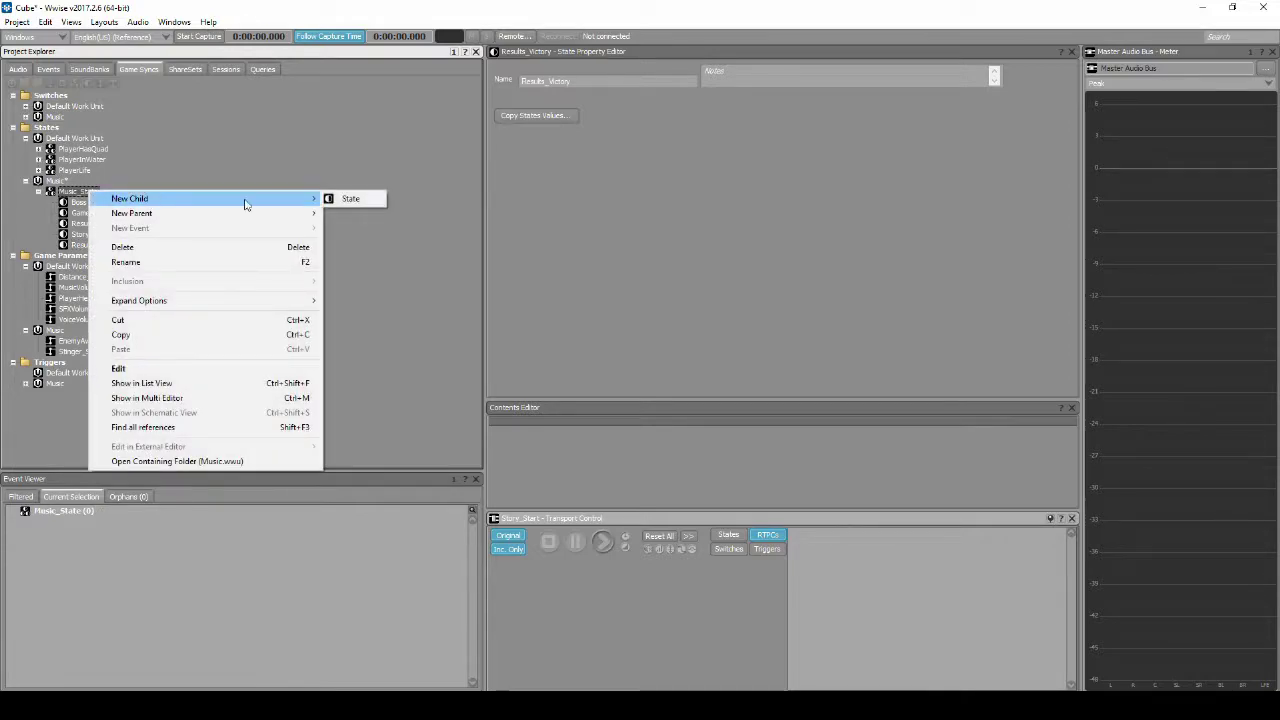
left_click(348, 199)
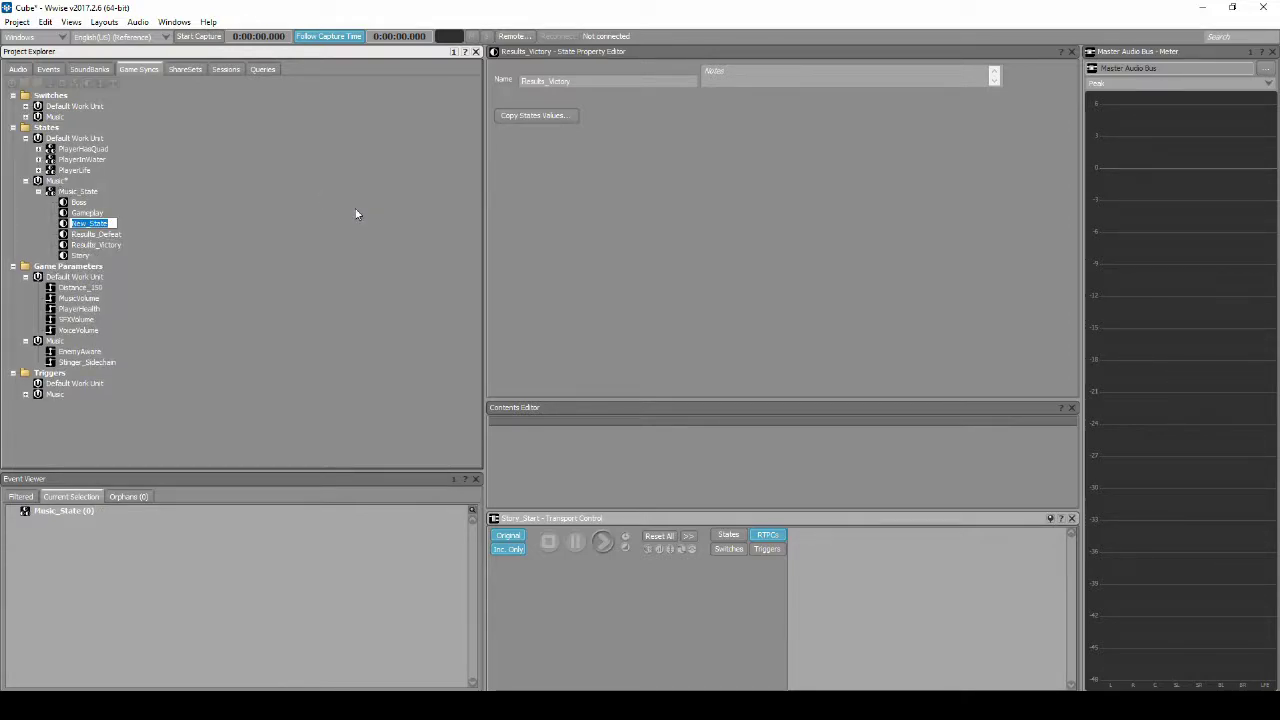
type("Gameplay_Intro")
key("Return")
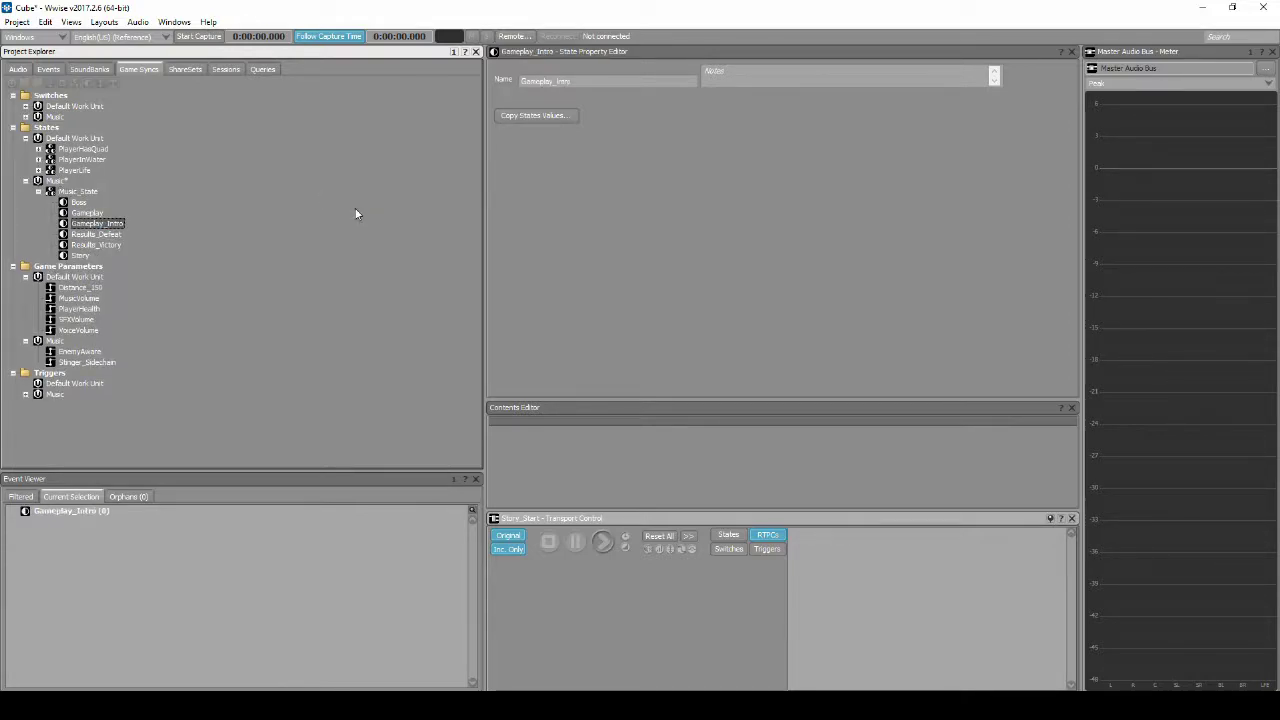
left_click(99, 213)
key("F2")
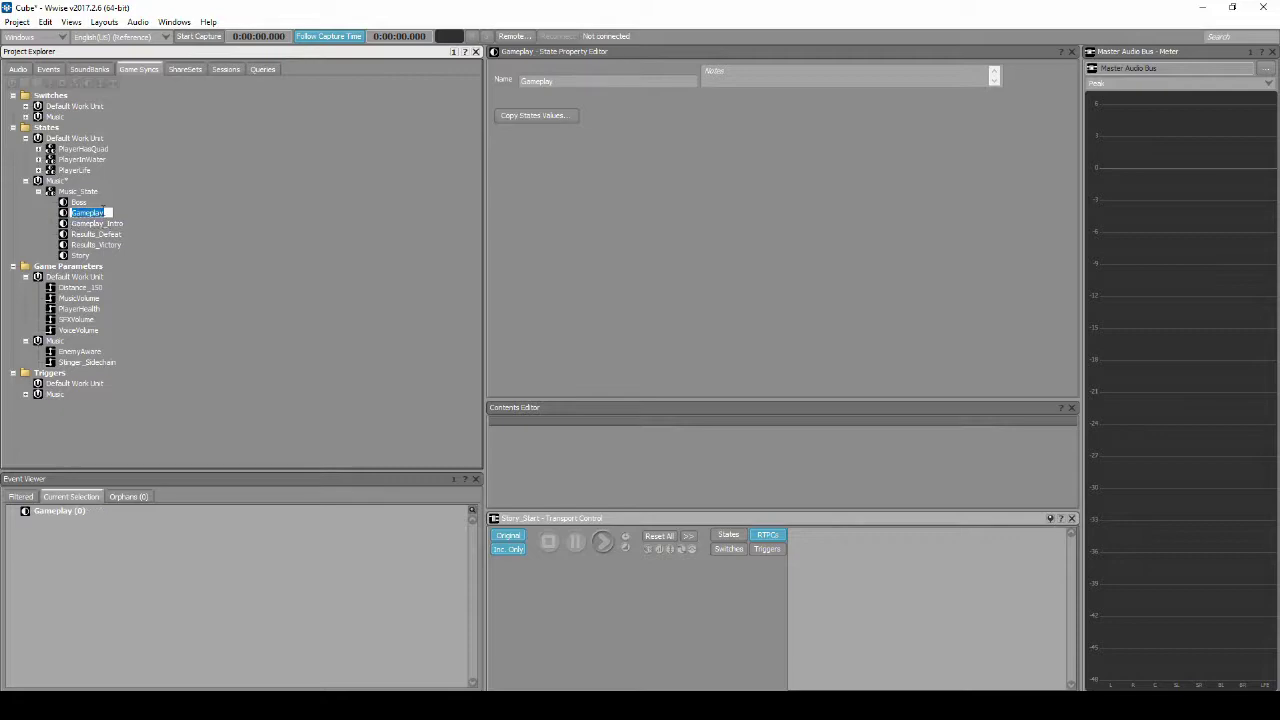
key("End")
type("_Combat")
key("Return")
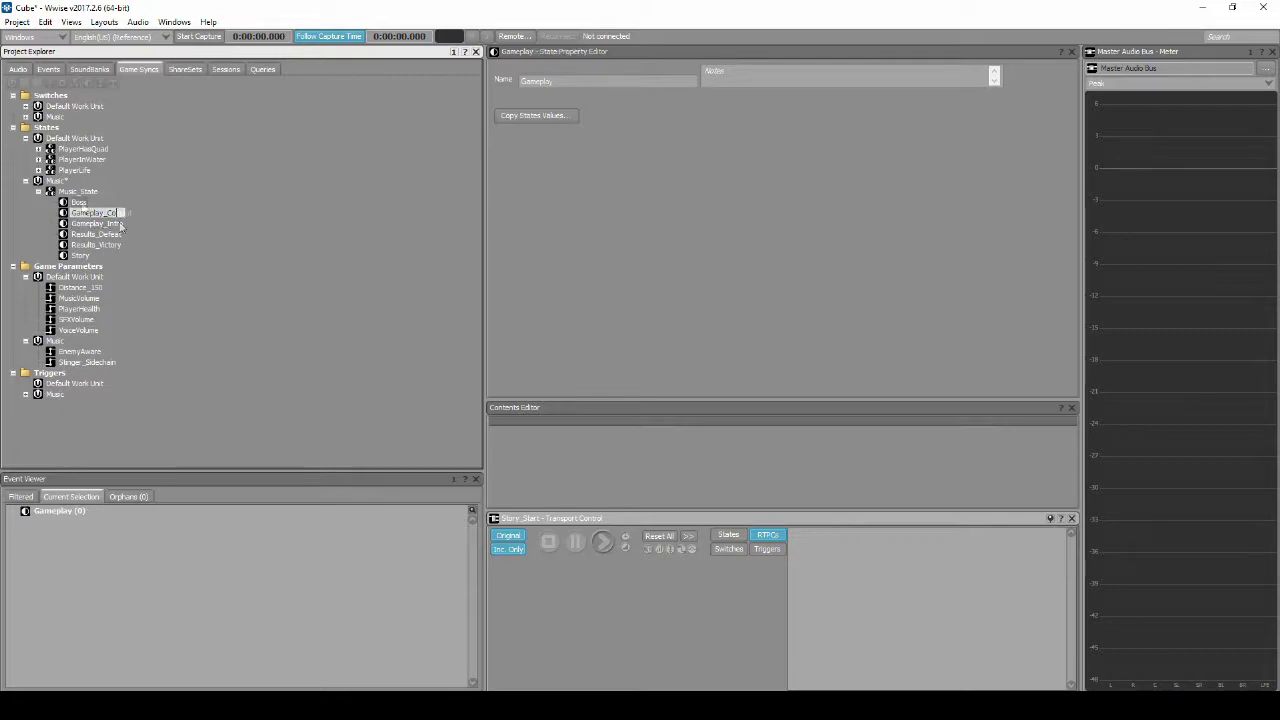
key("Up")
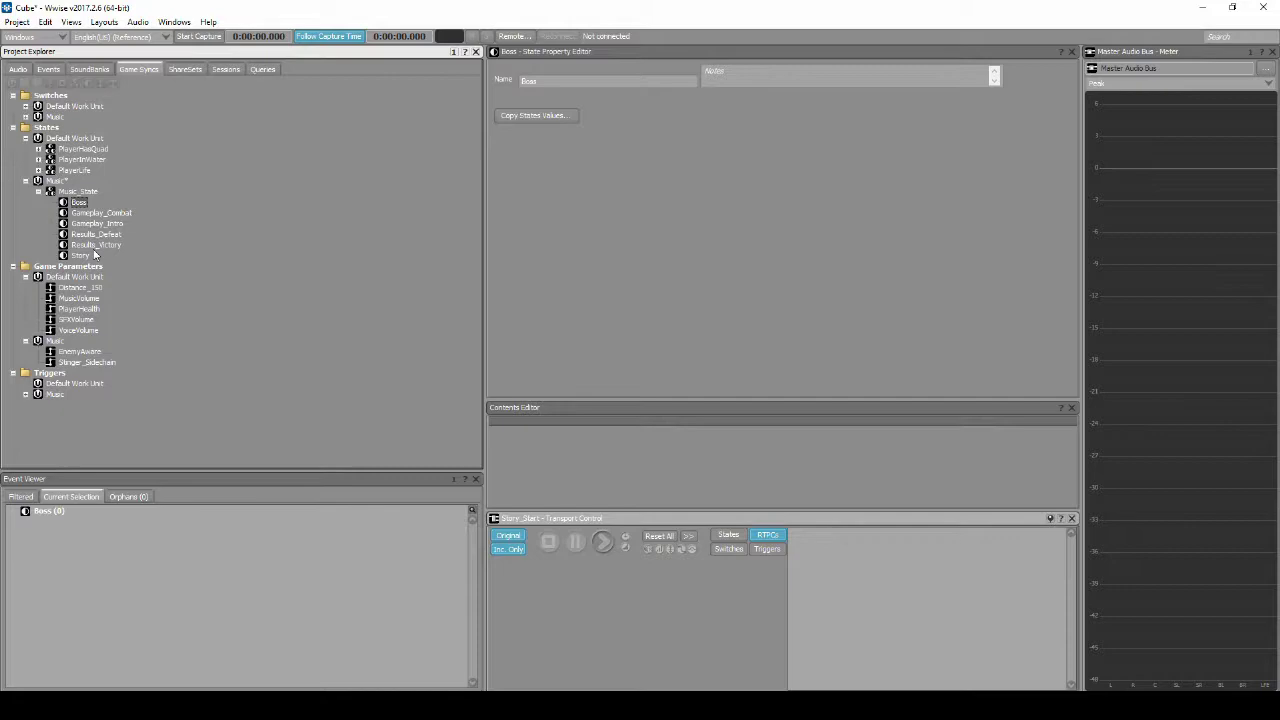
Step: Rename the Story state to Gameplay_Explore and the Boss state to Gameplay_Boss
left_click(86, 256)
left_click(86, 256)
type("Gameplay_Explore")
key("Return")
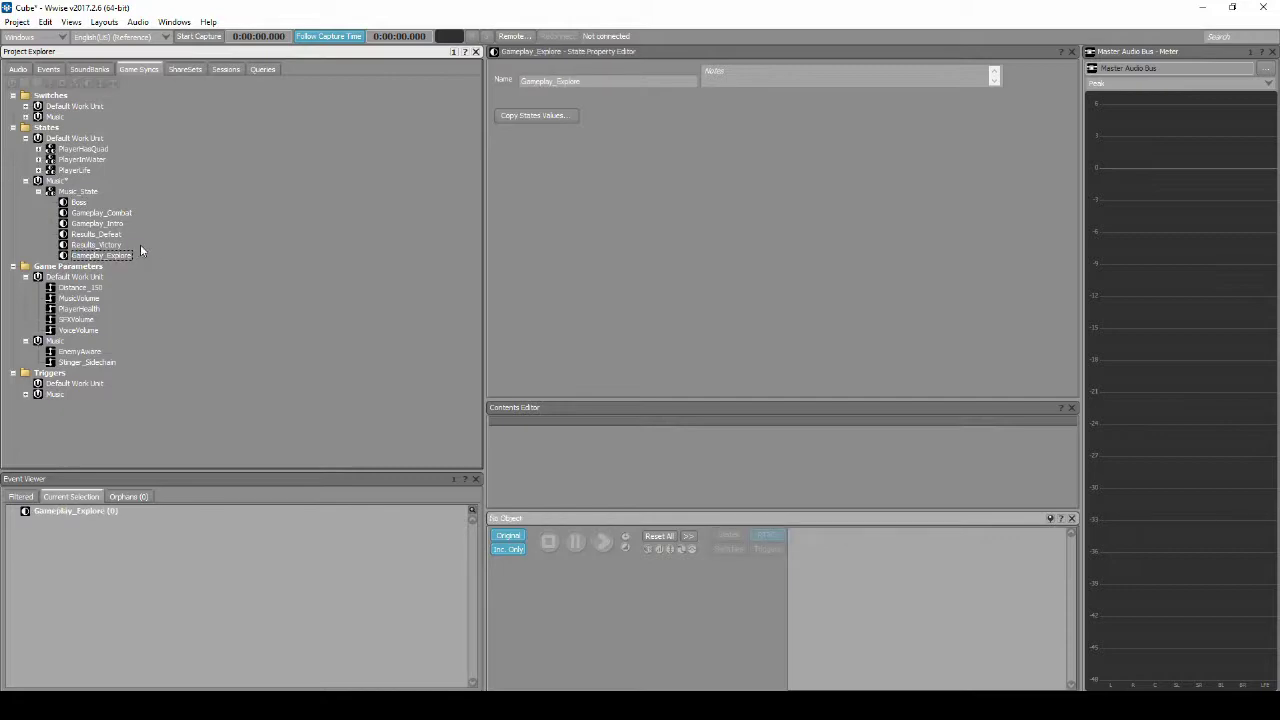
left_click(78, 203)
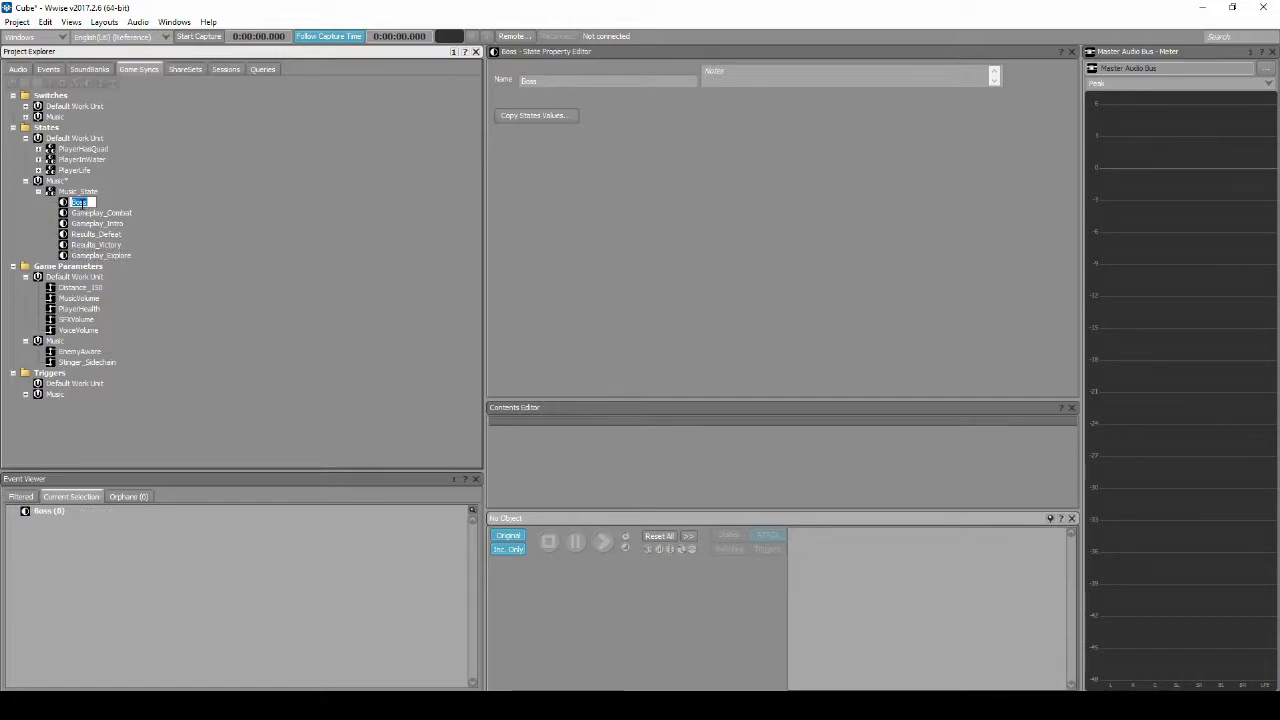
type("Gameplay_Boss")
key("Return")
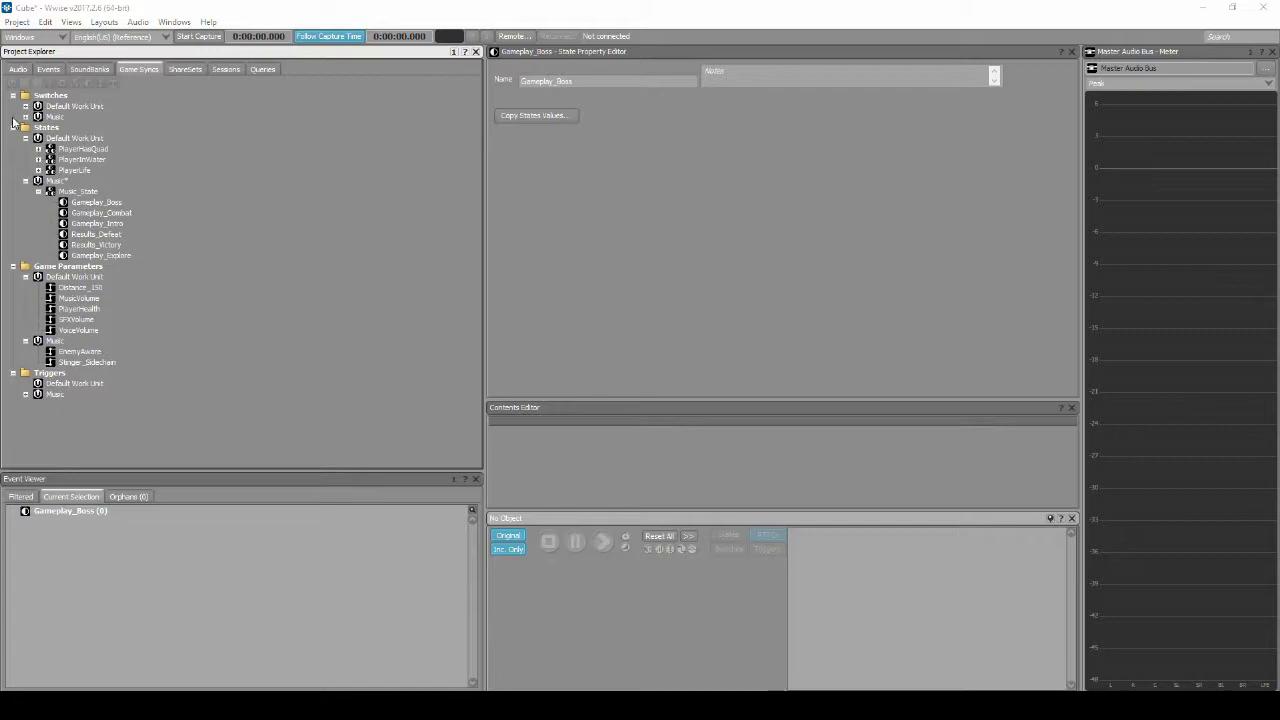
left_click(52, 70)
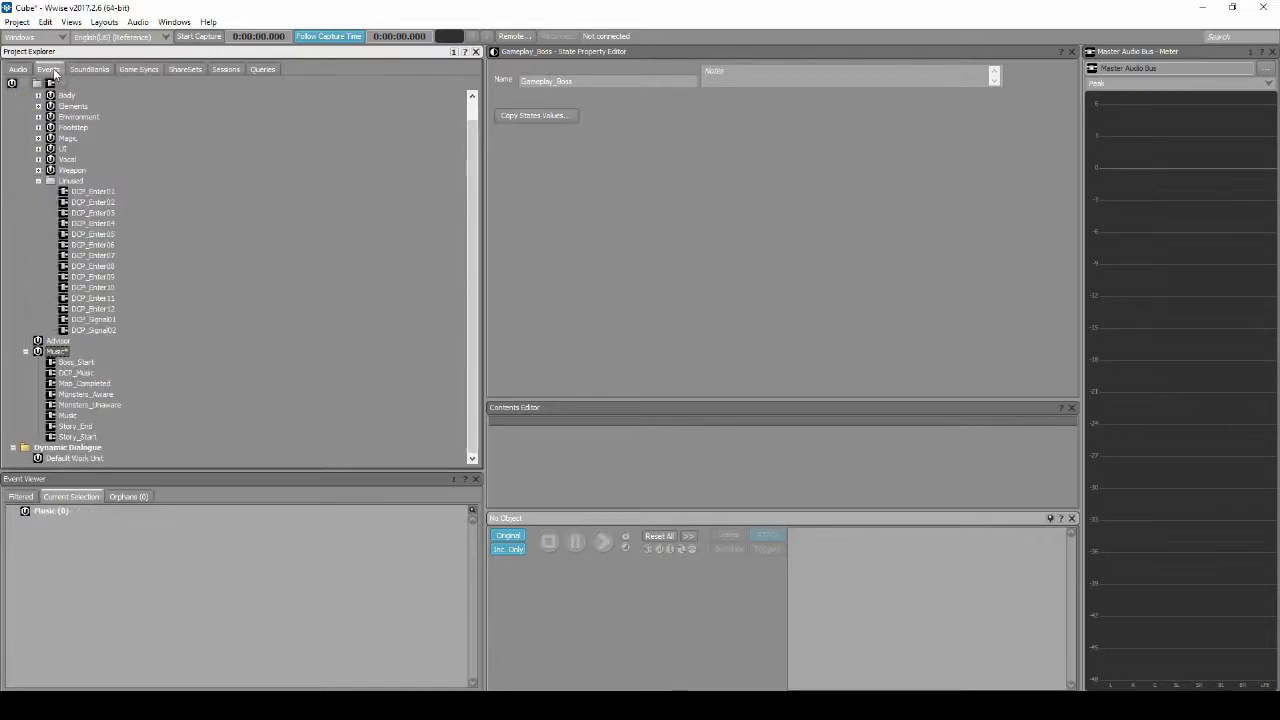
Step: Open the Death_Player event under Vocal > Vocal_Player and add a Set State action
left_click(39, 181)
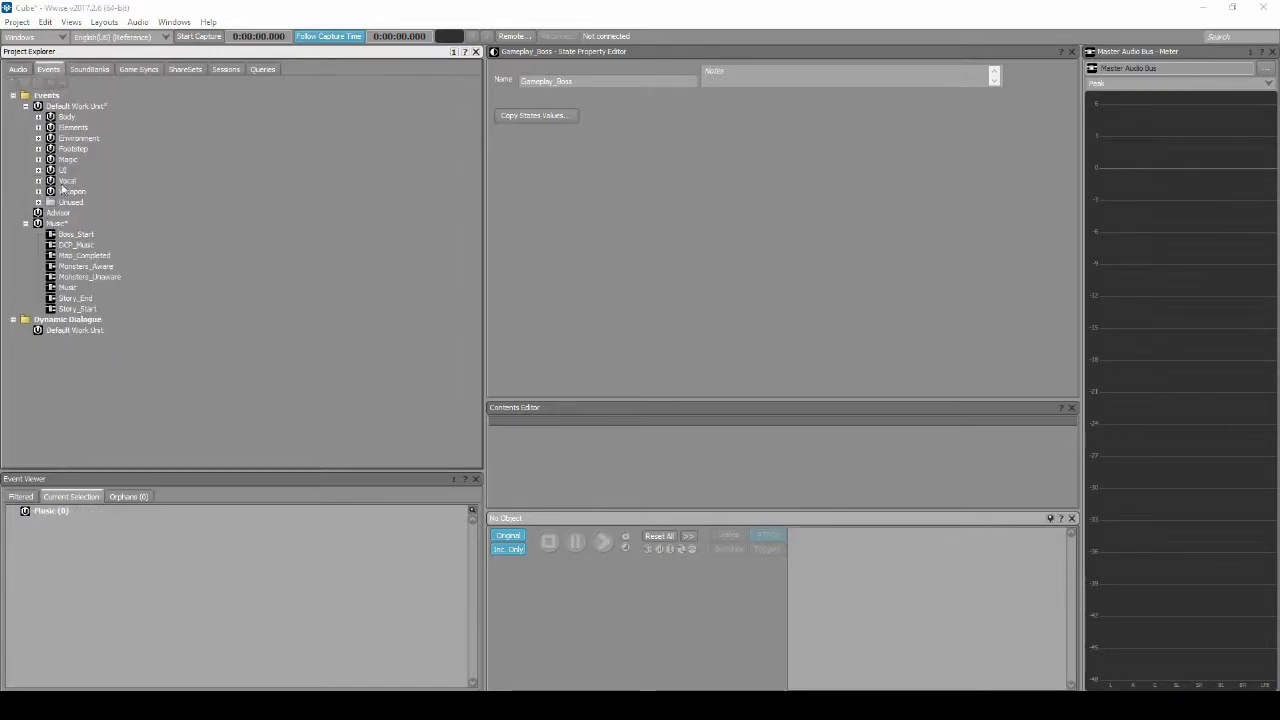
left_click(39, 181)
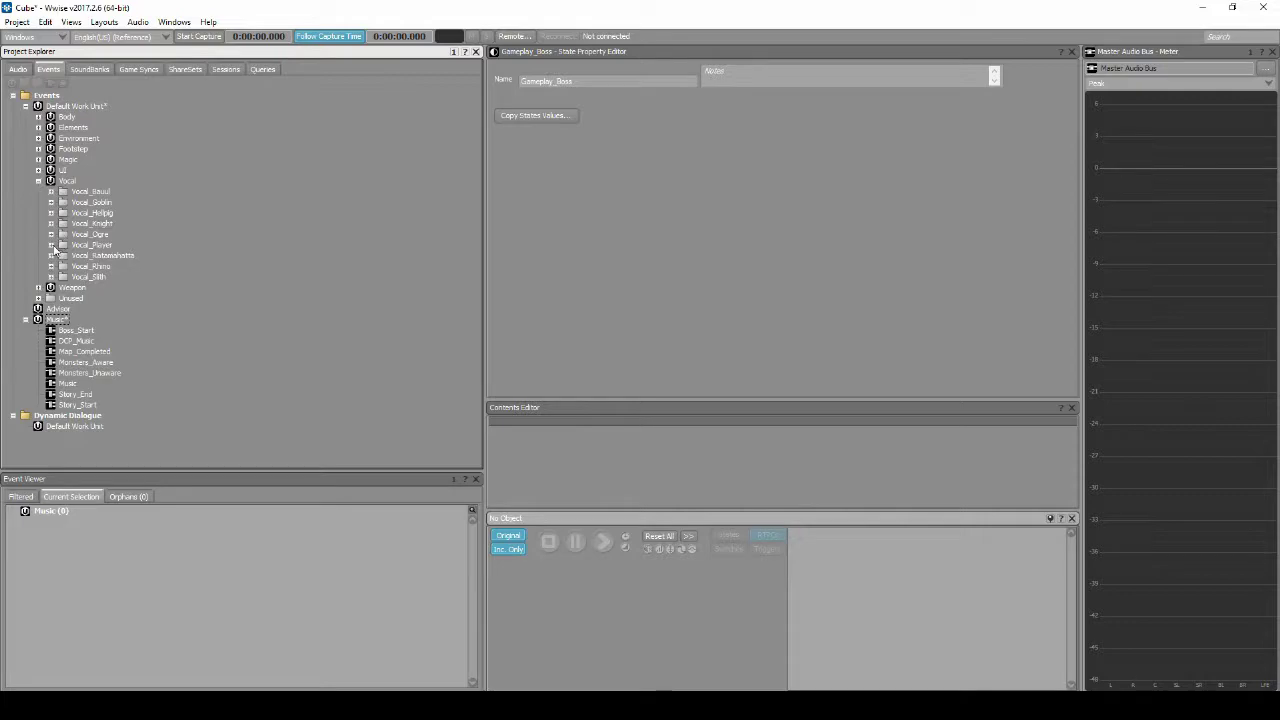
left_click(51, 245)
left_click(105, 256)
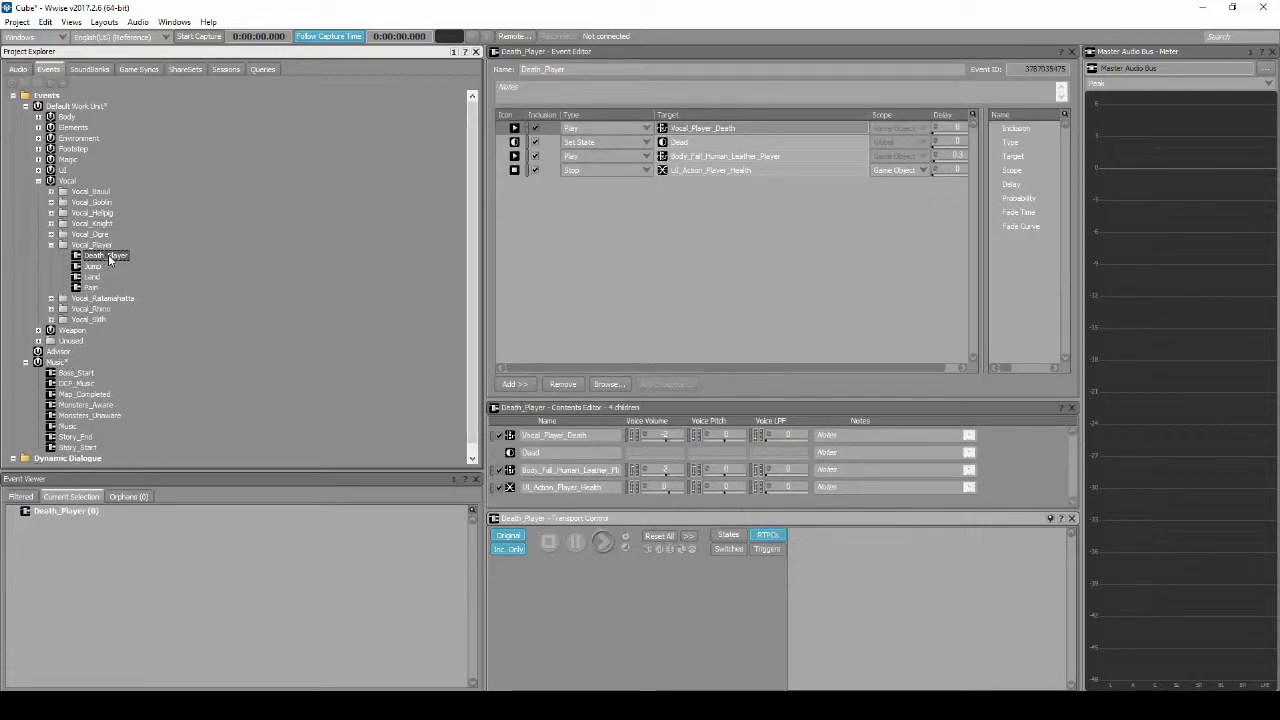
right_click(589, 220)
mouse_move(612, 232)
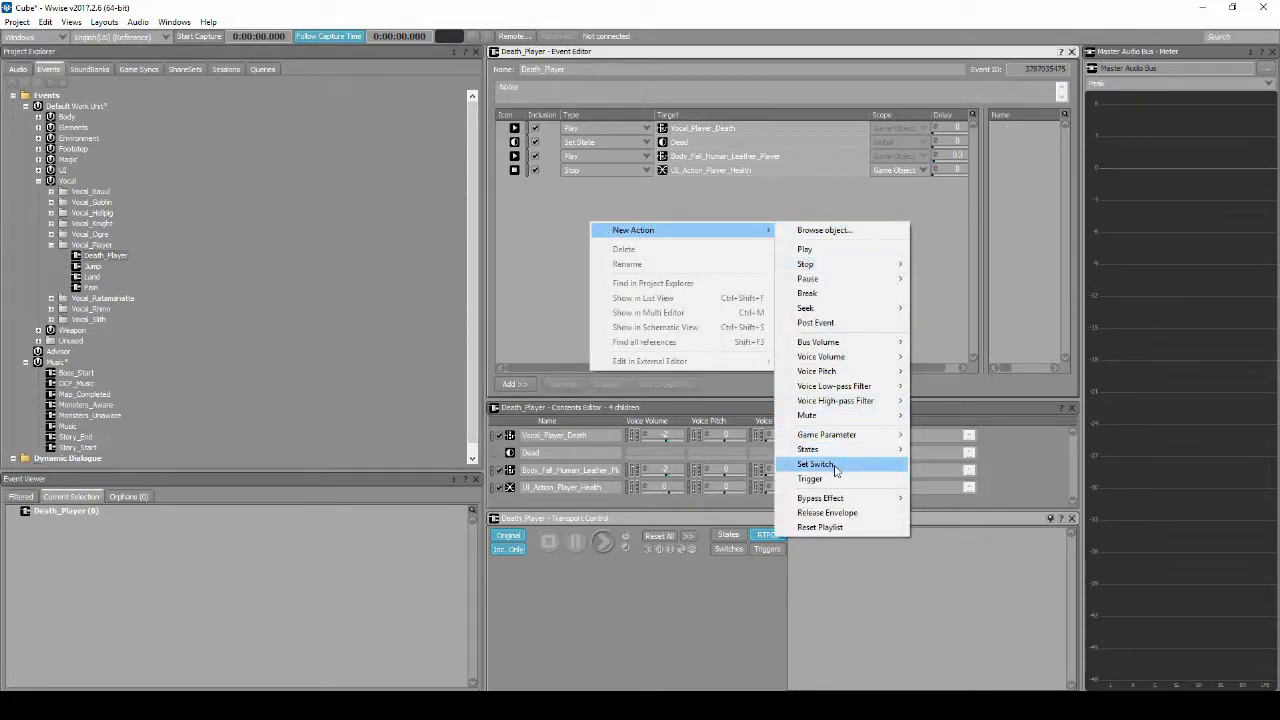
mouse_move(838, 456)
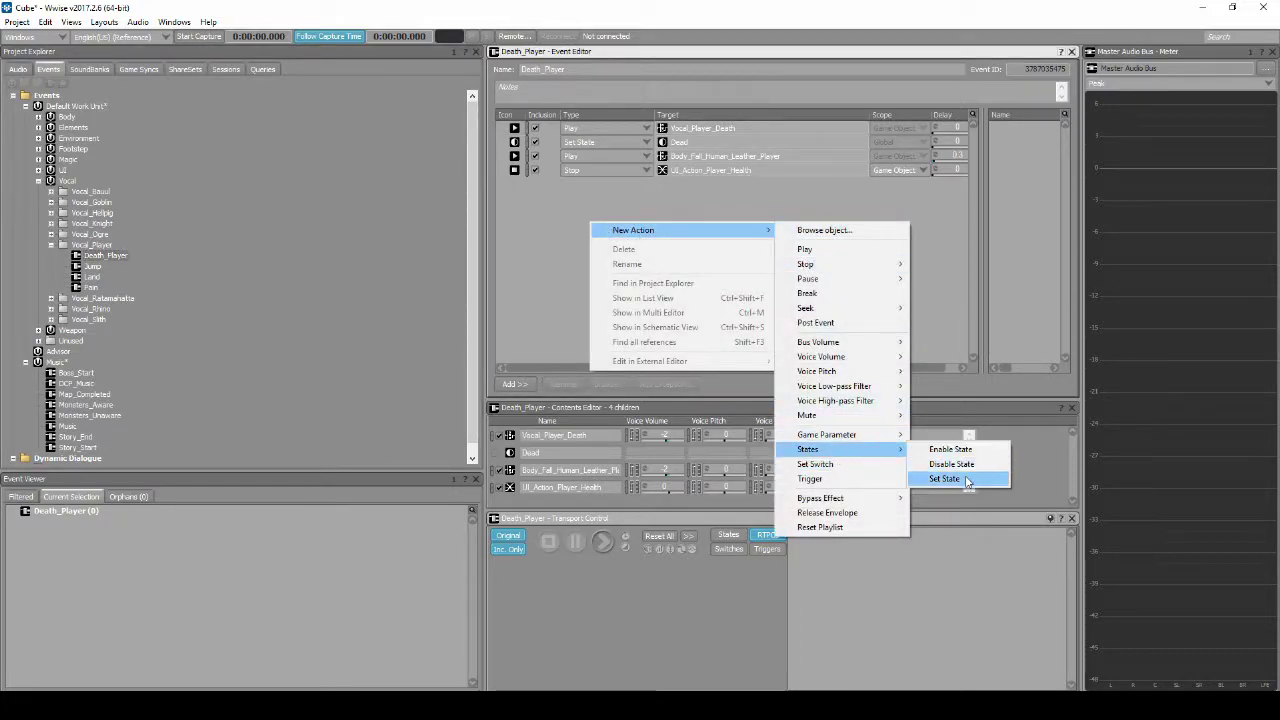
left_click(968, 479)
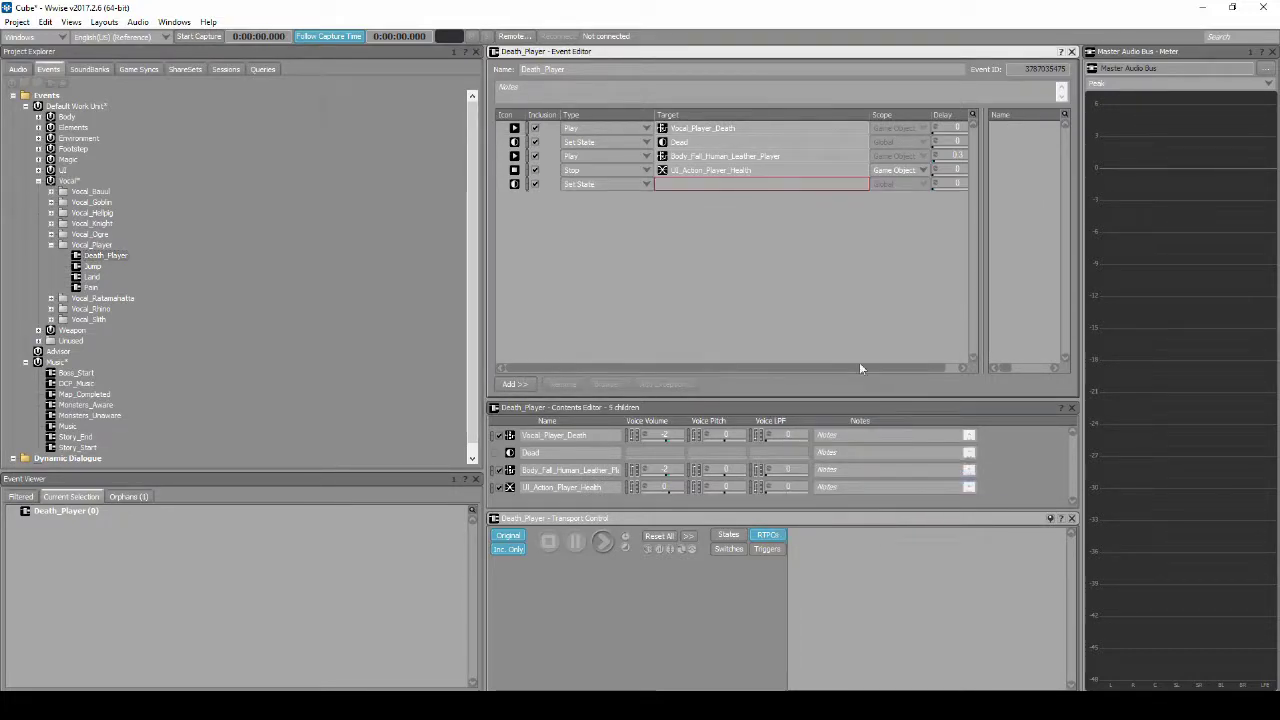
Step: Target the new Set State action at Music_State's Results_Defeat state
left_click(756, 186)
right_click(756, 186)
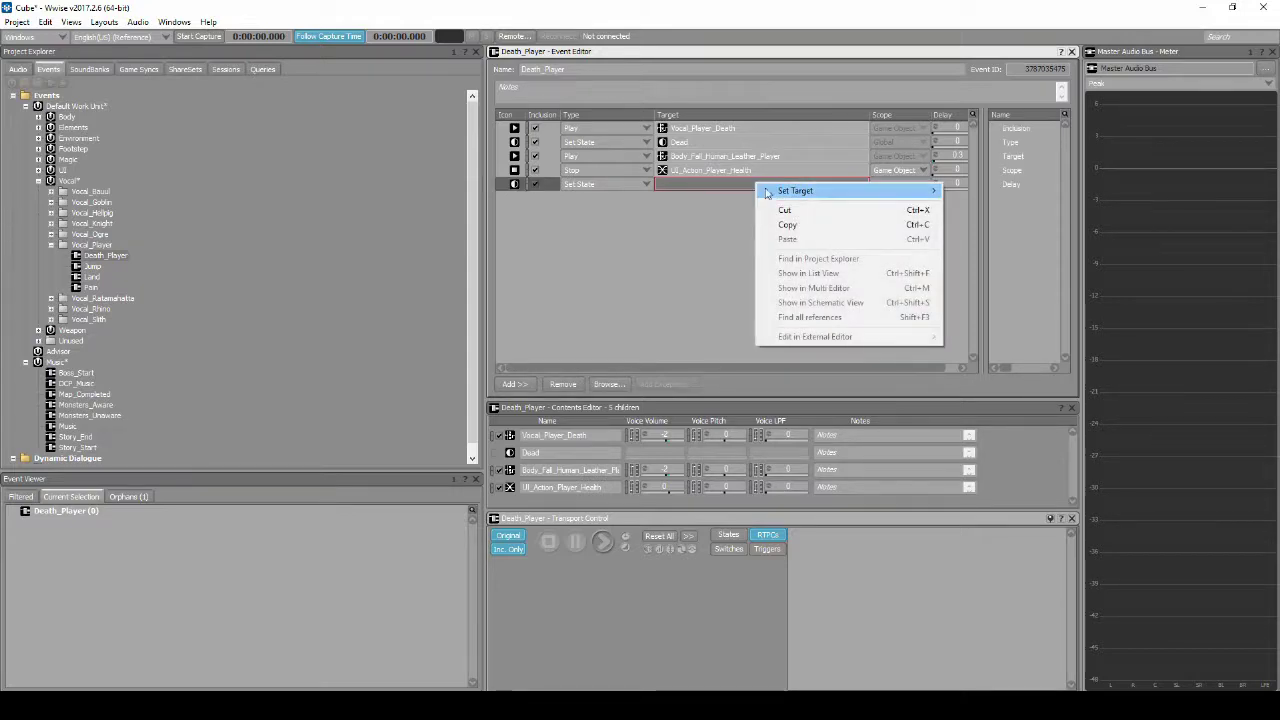
mouse_move(785, 191)
mouse_move(996, 252)
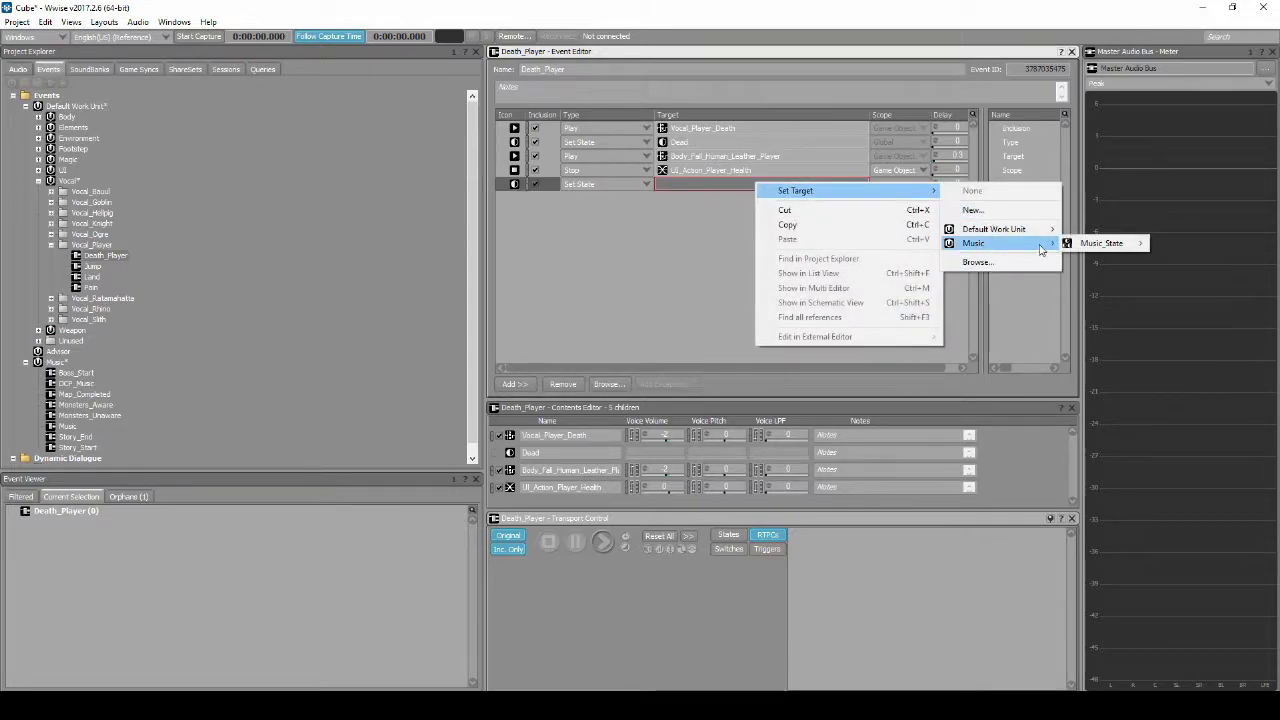
mouse_move(1100, 244)
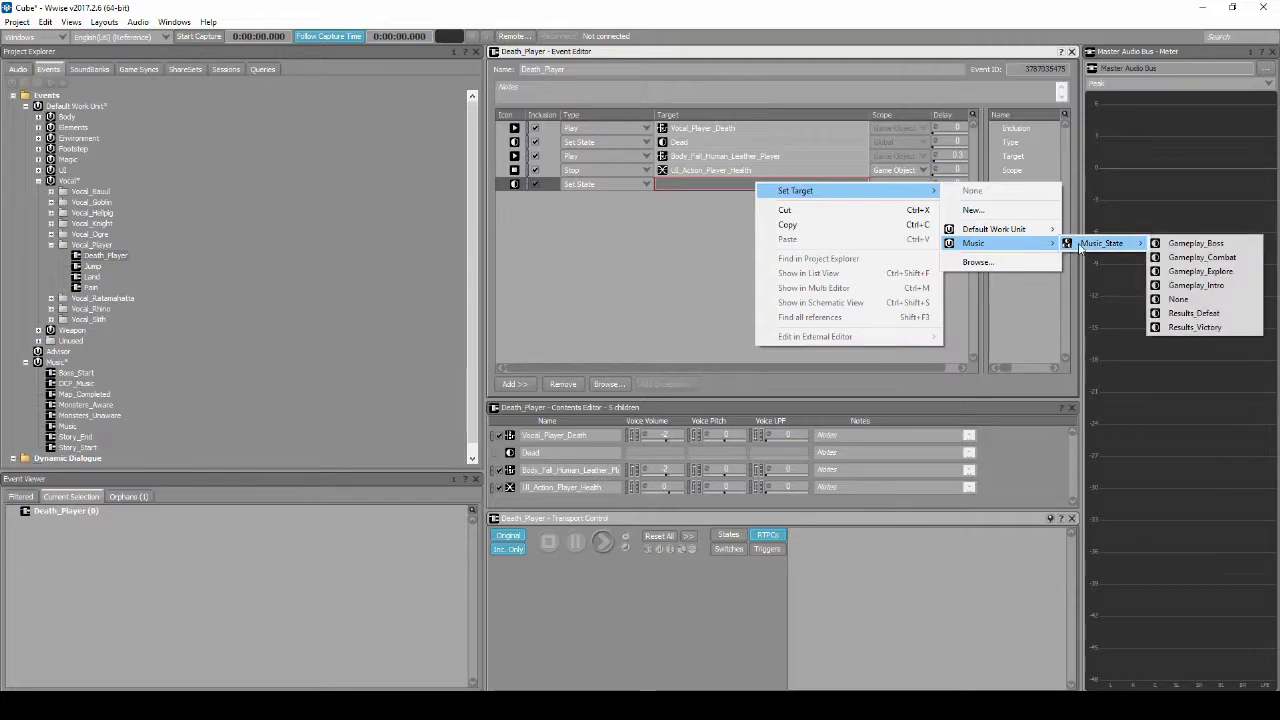
left_click(1211, 314)
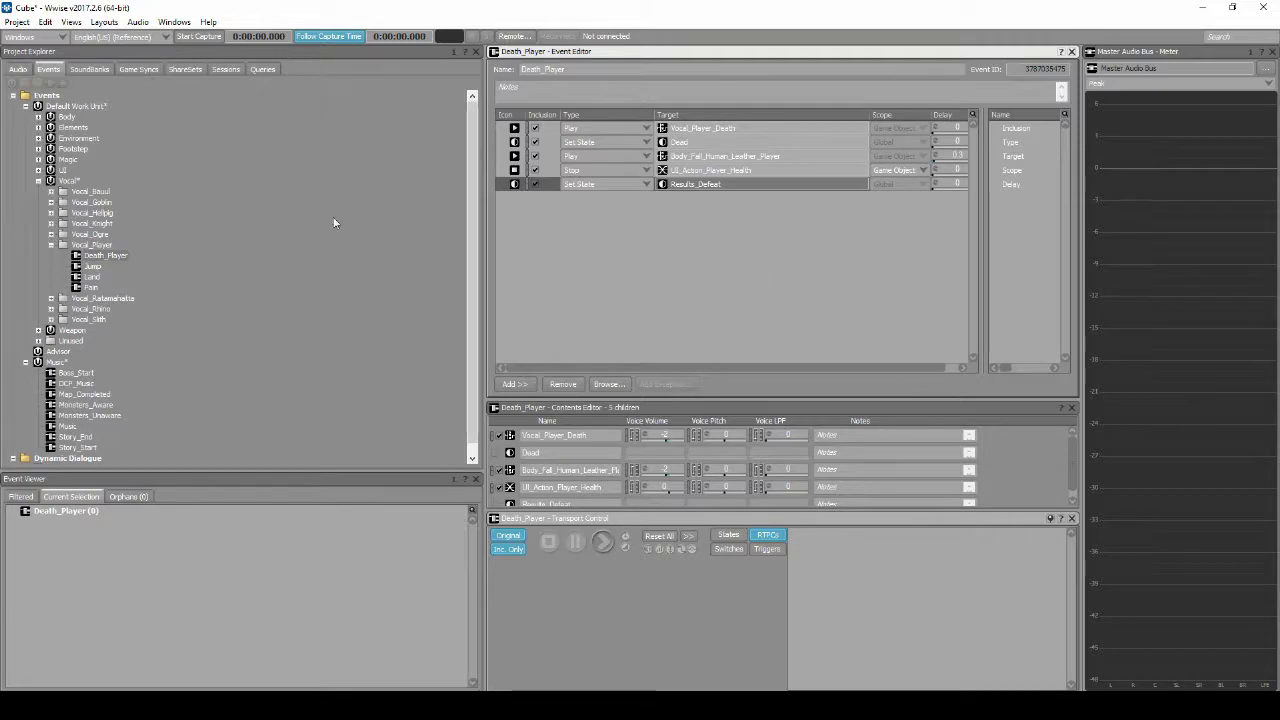
left_click(38, 138)
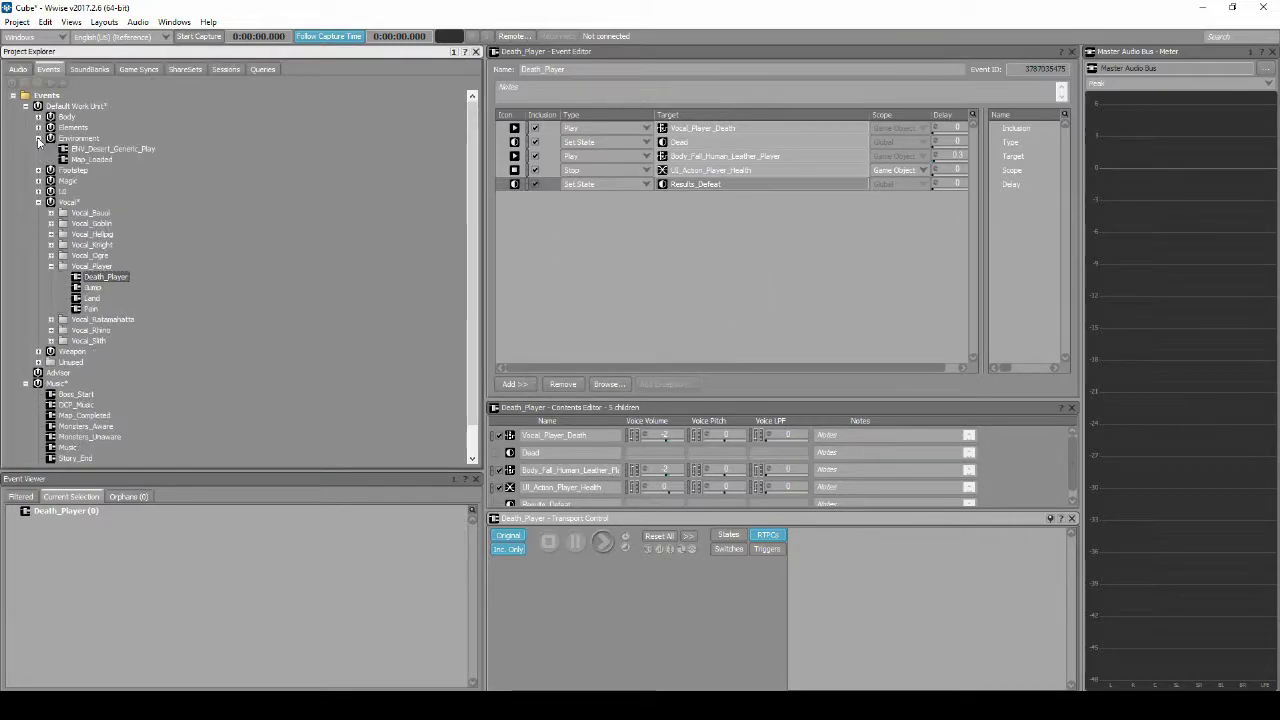
left_click(38, 138)
scroll(80, 200, "down", 1)
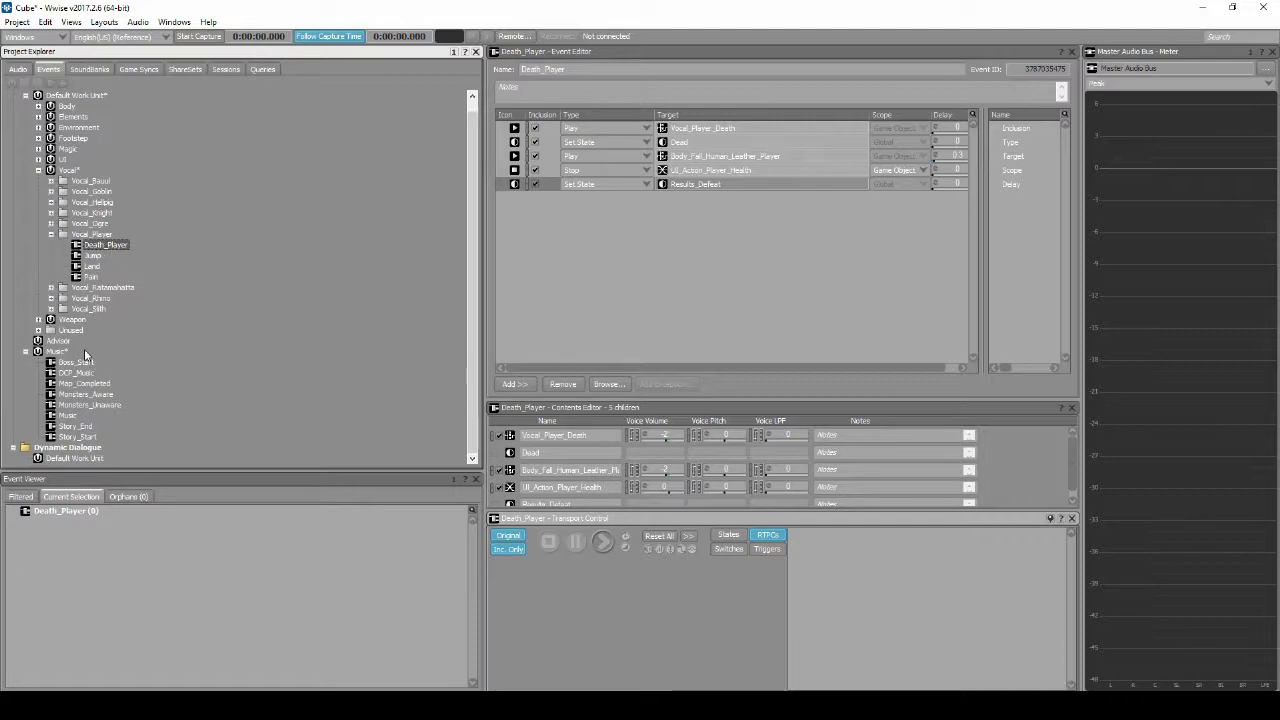
Step: Add a Set State action to the Map_Completed event
left_click(84, 384)
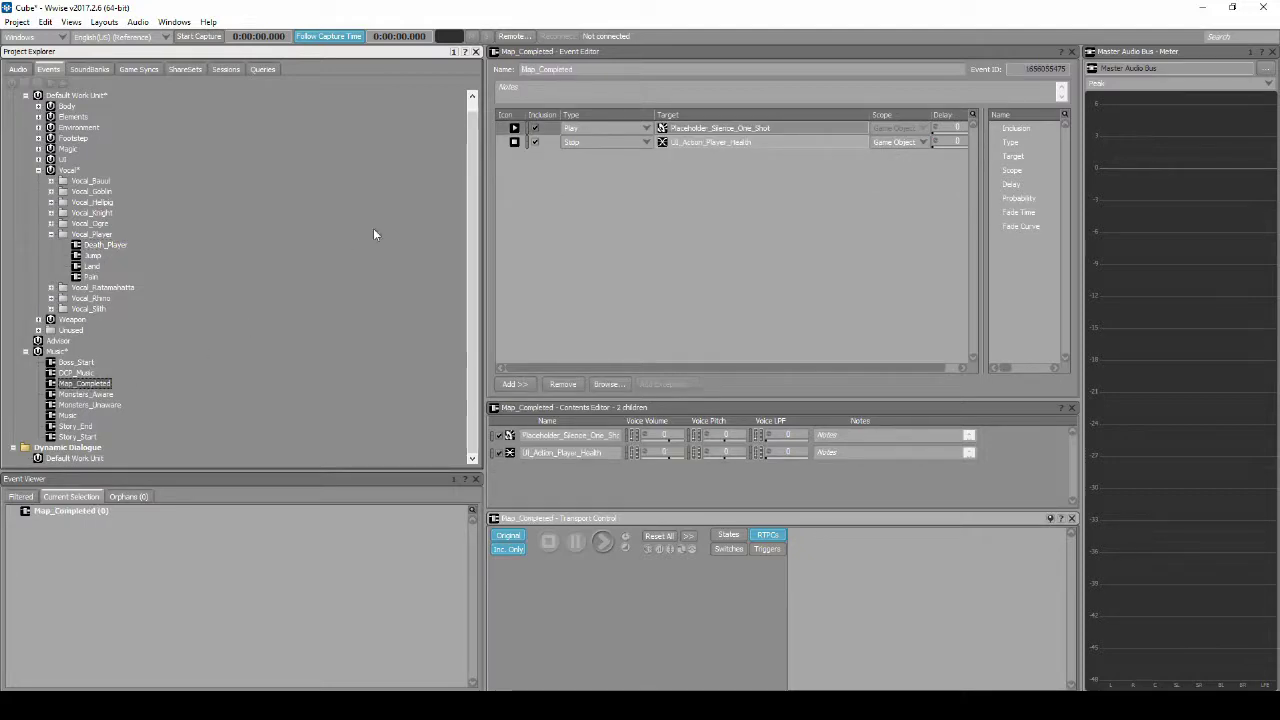
right_click(575, 180)
mouse_move(608, 184)
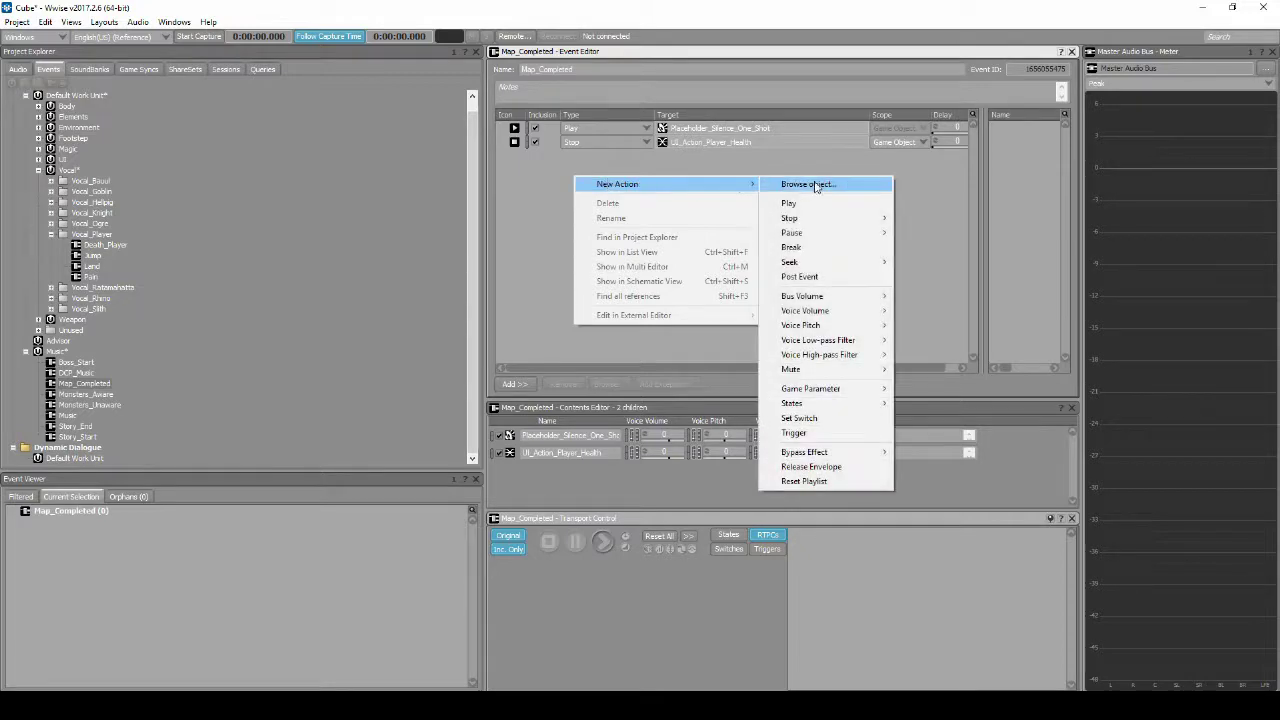
mouse_move(878, 410)
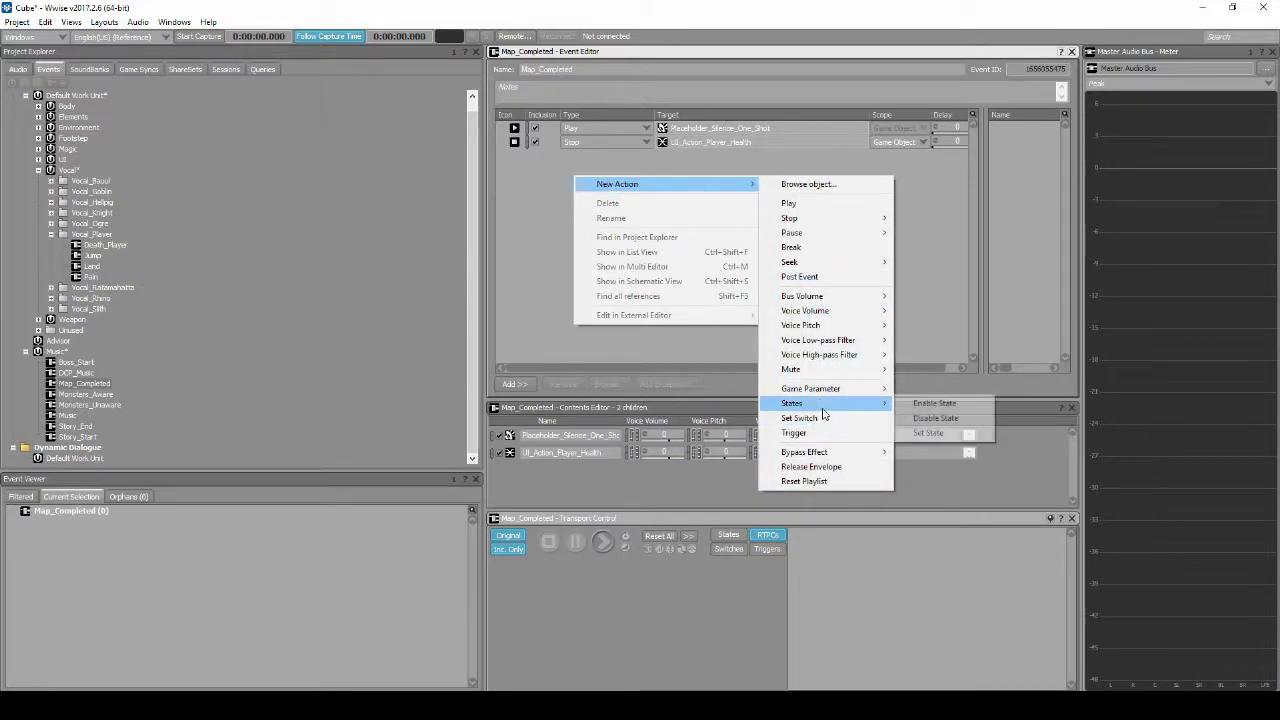
left_click(938, 433)
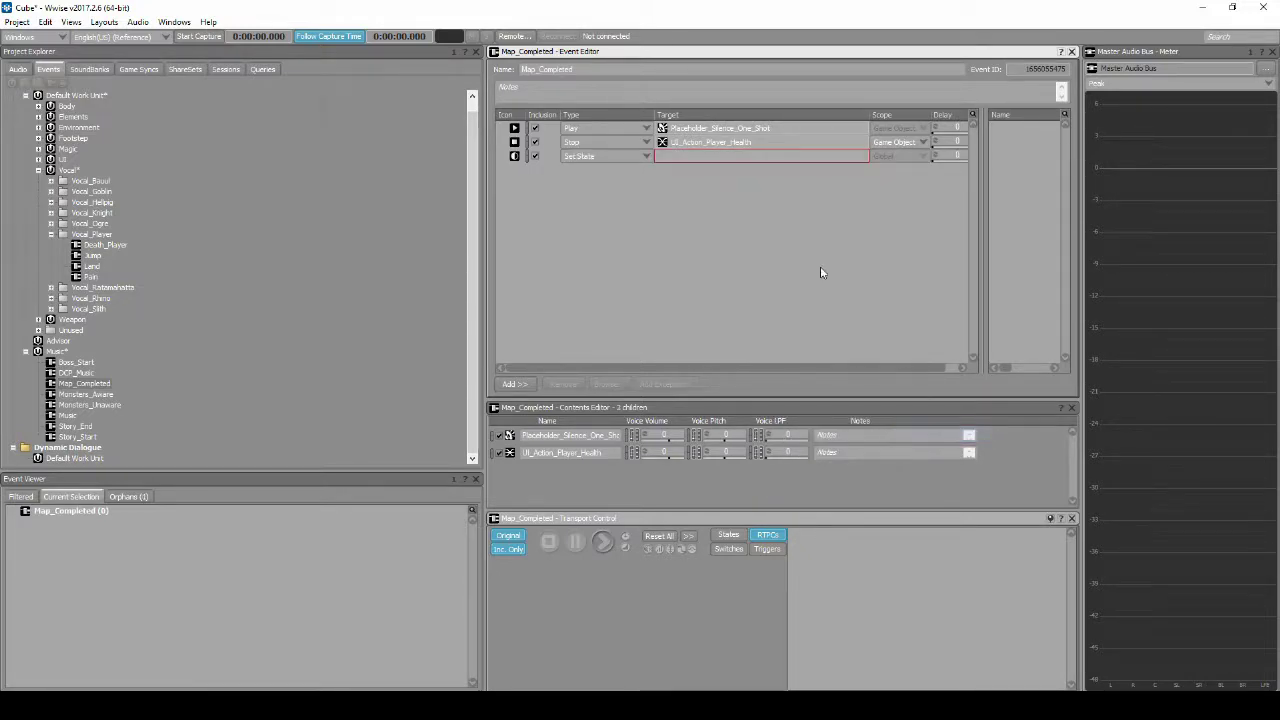
Step: Set the new action's target to the Results_Victory music state, then open Map_Loaded
right_click(783, 161)
mouse_move(940, 164)
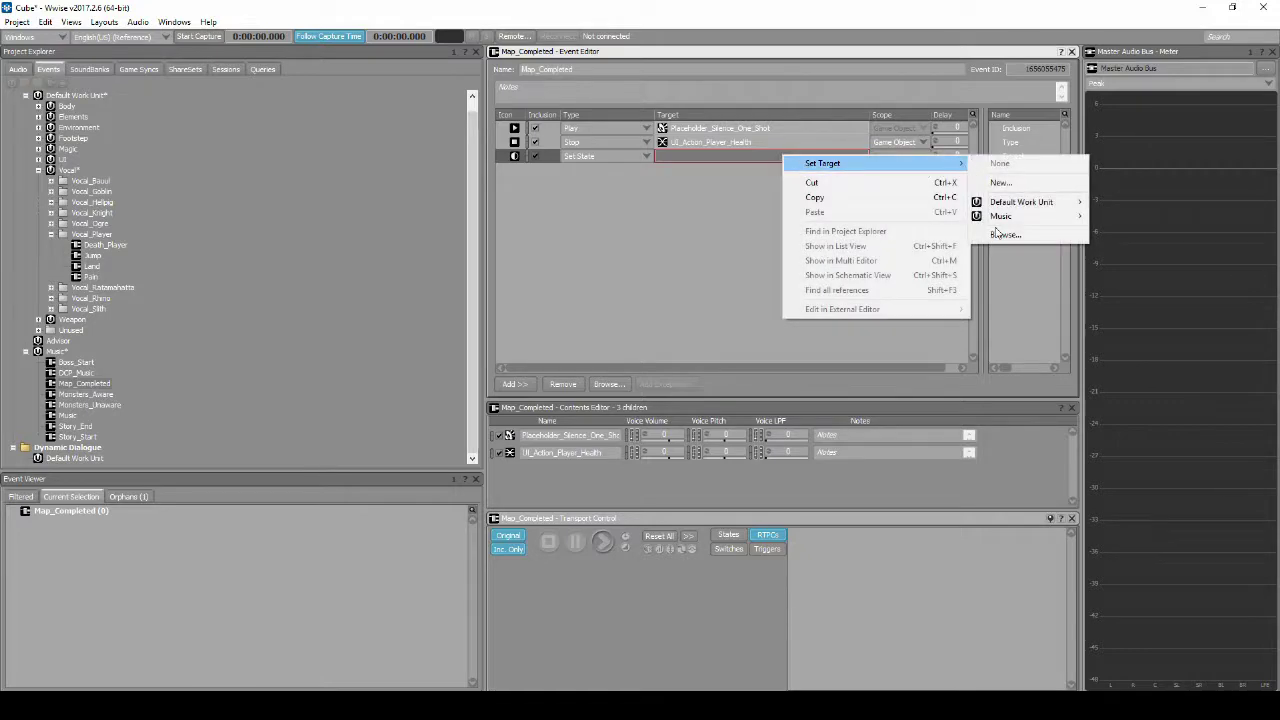
mouse_move(1000, 216)
mouse_move(1118, 216)
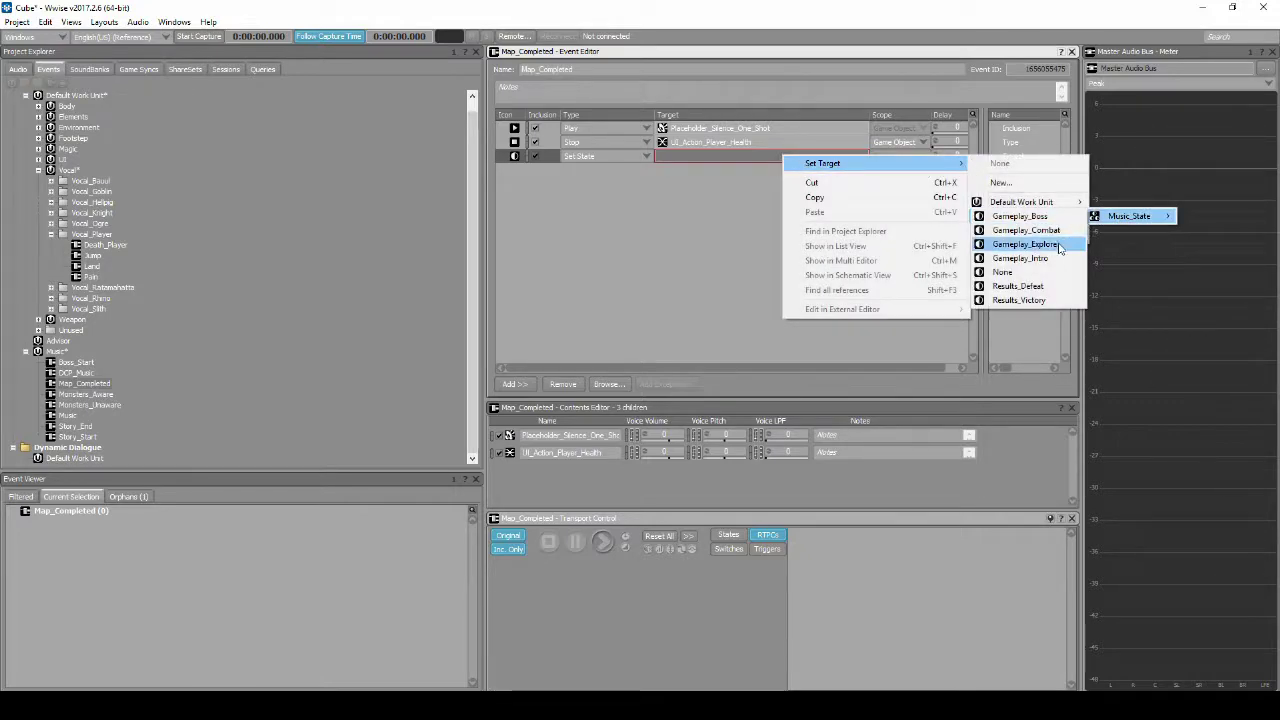
left_click(1046, 299)
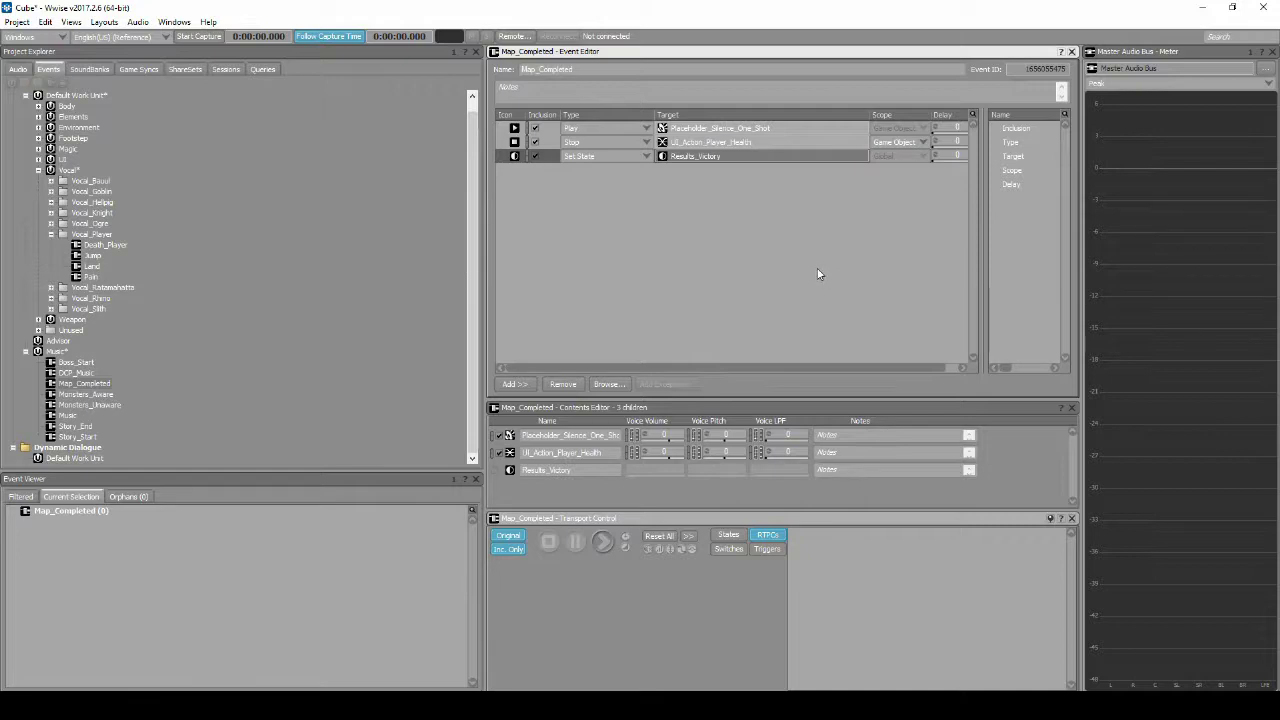
left_click(39, 128)
left_click(88, 149)
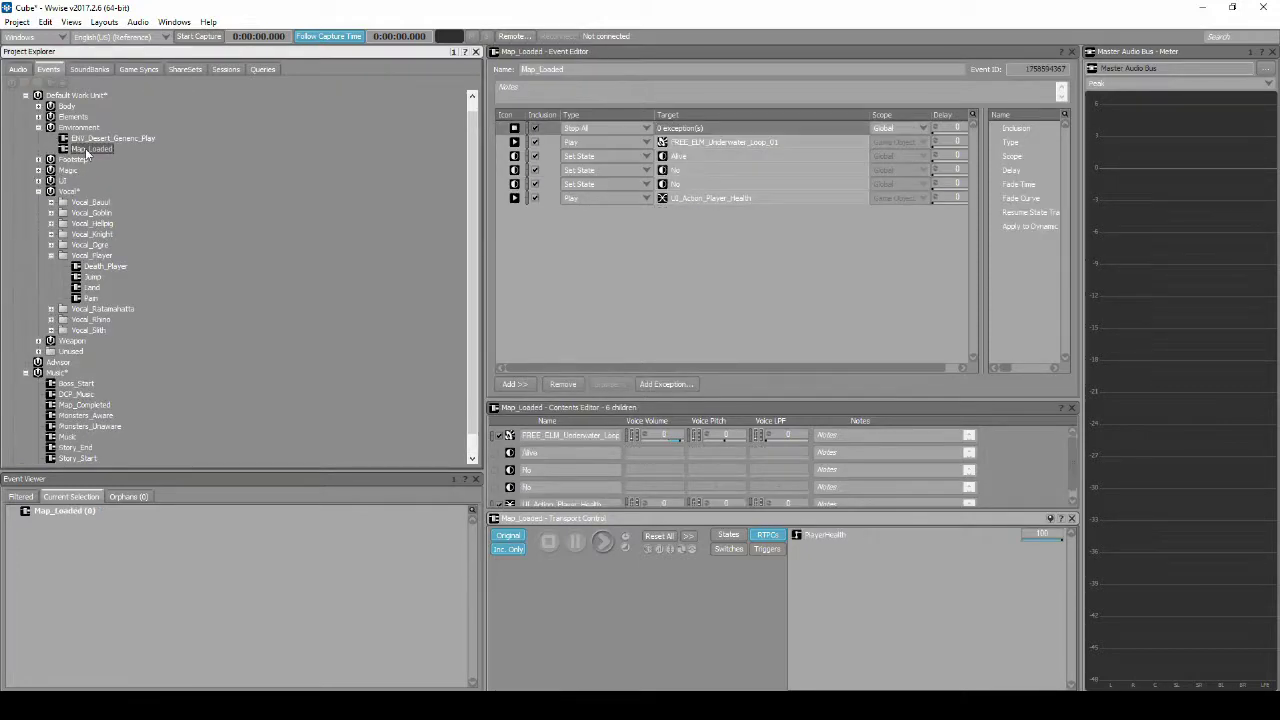
Step: Add a Set State action to the Map_Loaded event
right_click(609, 223)
mouse_move(650, 231)
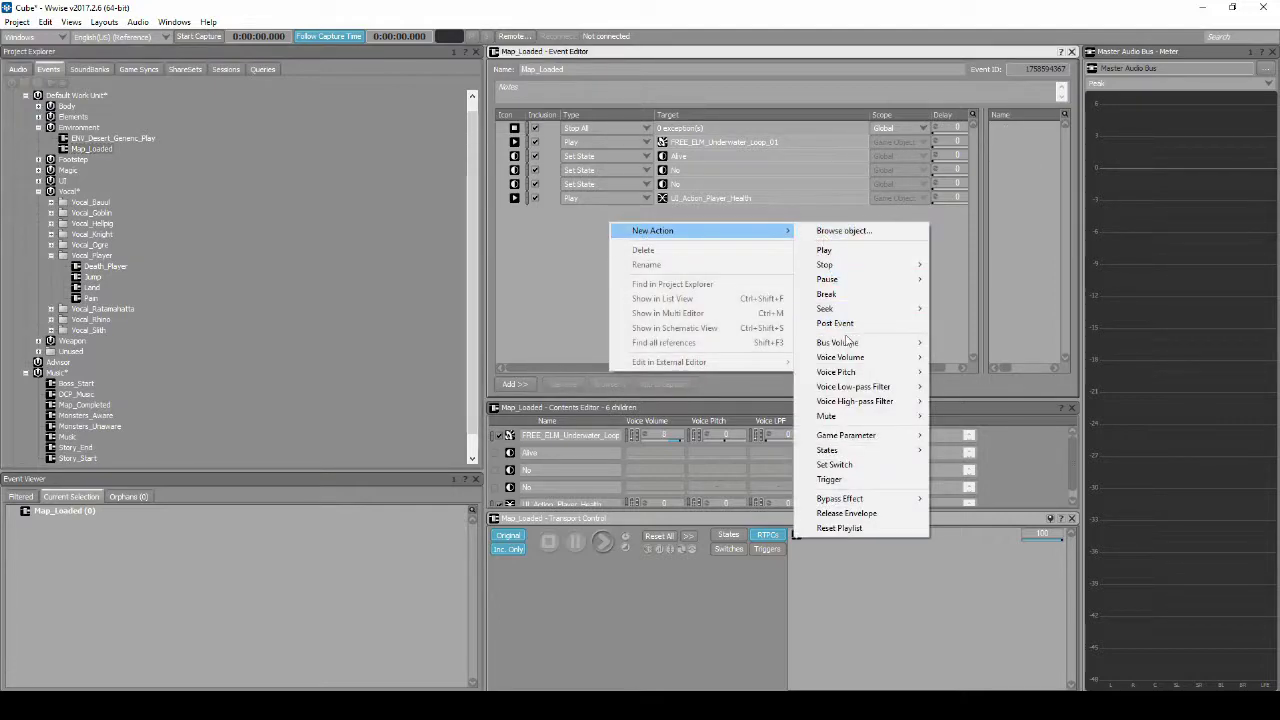
mouse_move(876, 452)
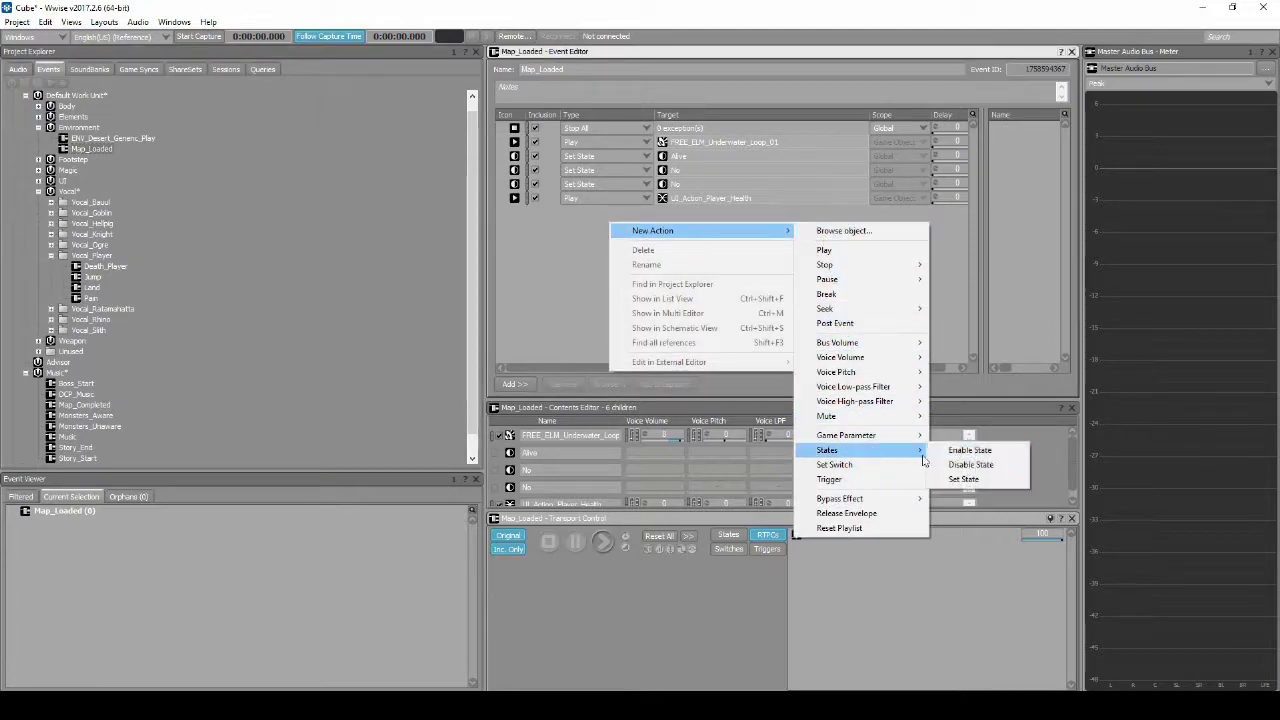
left_click(1002, 481)
Step: Target the new action at the Gameplay_Intro music state
left_click(777, 219)
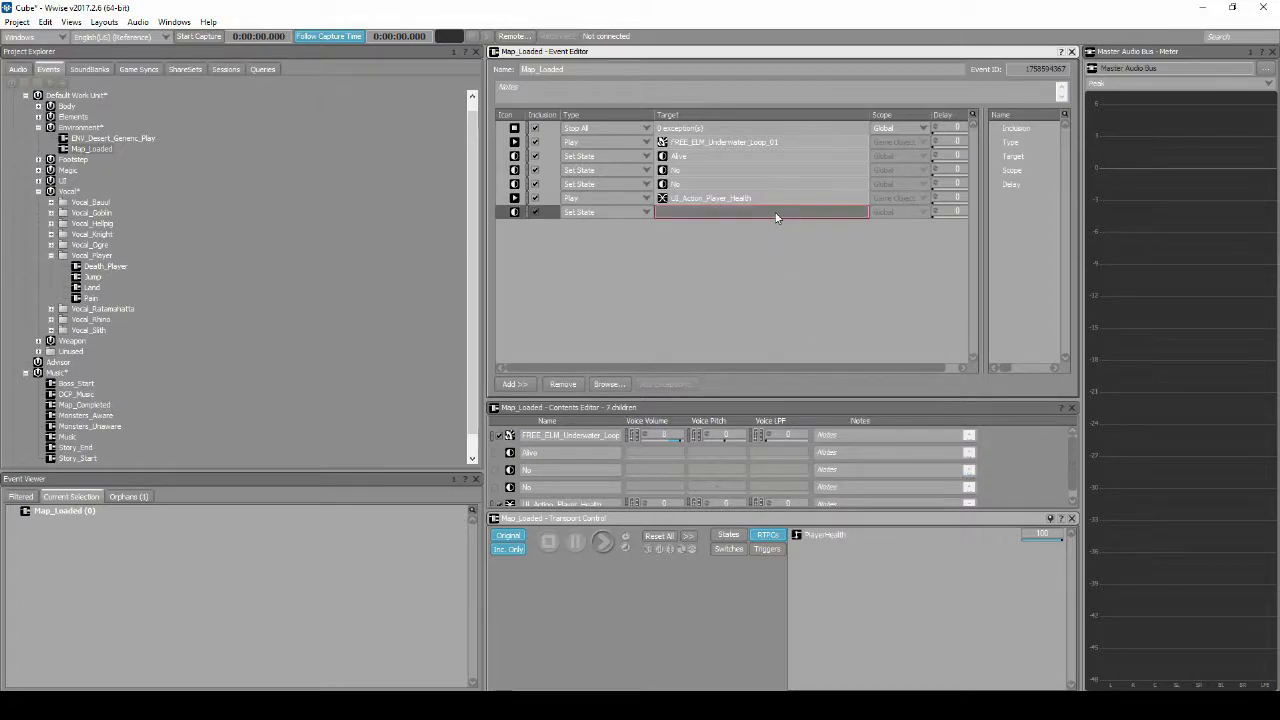
right_click(777, 218)
mouse_move(892, 221)
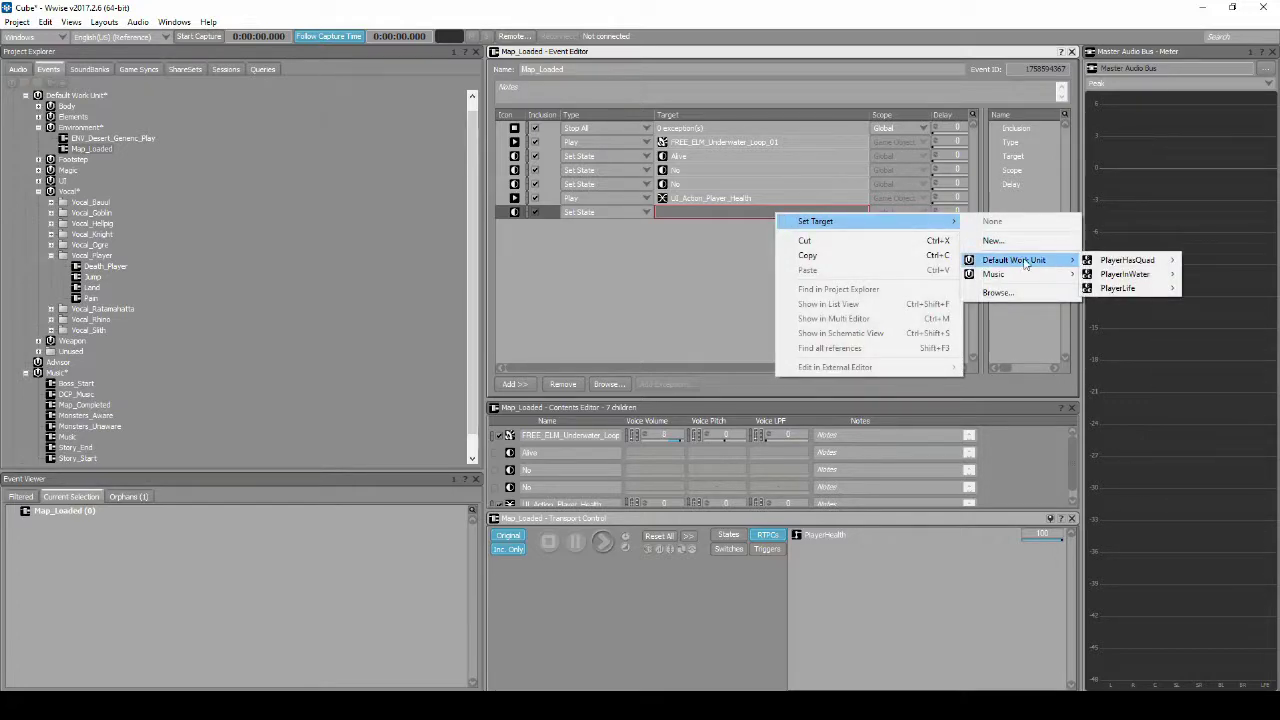
mouse_move(1036, 274)
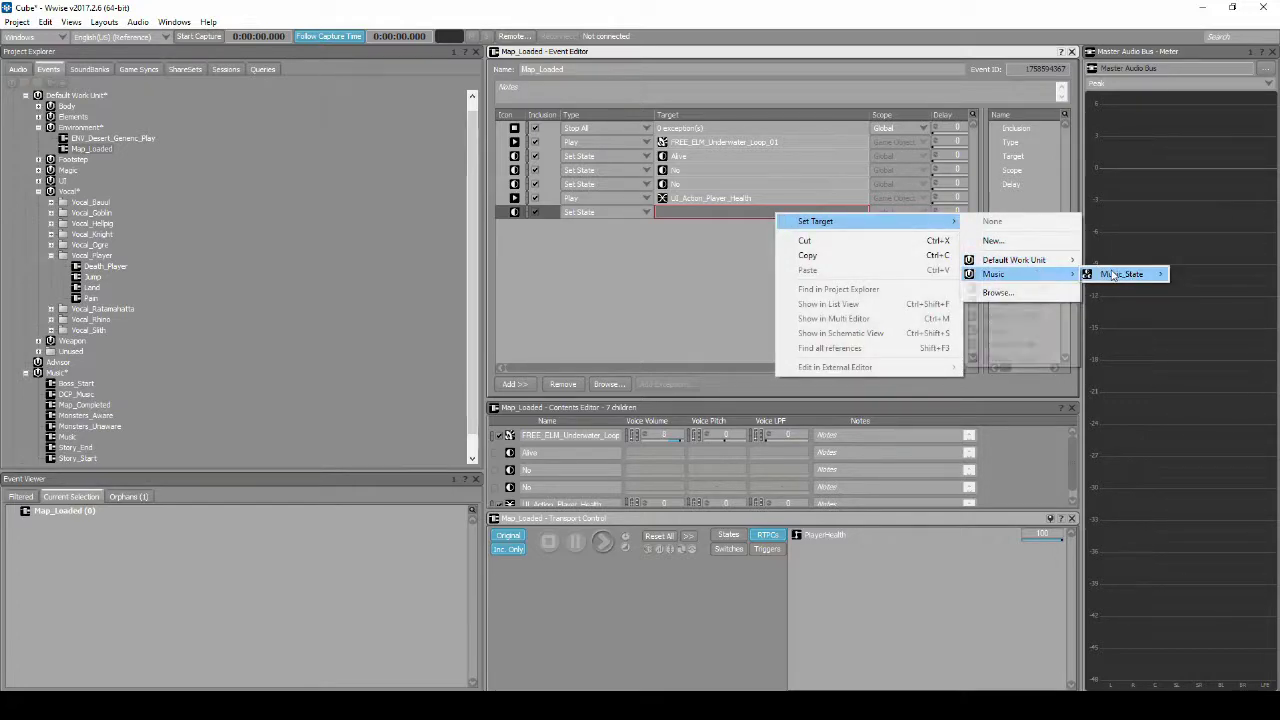
mouse_move(1115, 274)
left_click(998, 316)
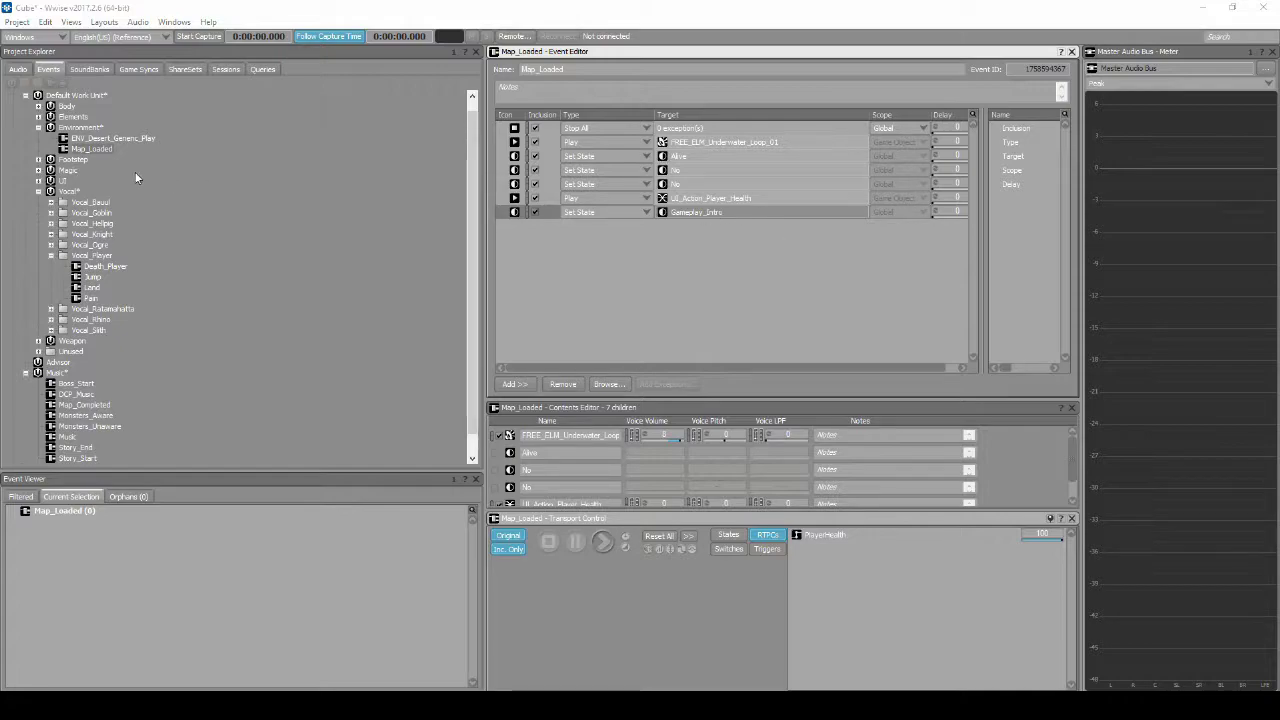
left_click(103, 410)
Step: Give Map_Completed a fourth action: a Set State targeting Music_State's Gameplay_Intro
right_click(607, 192)
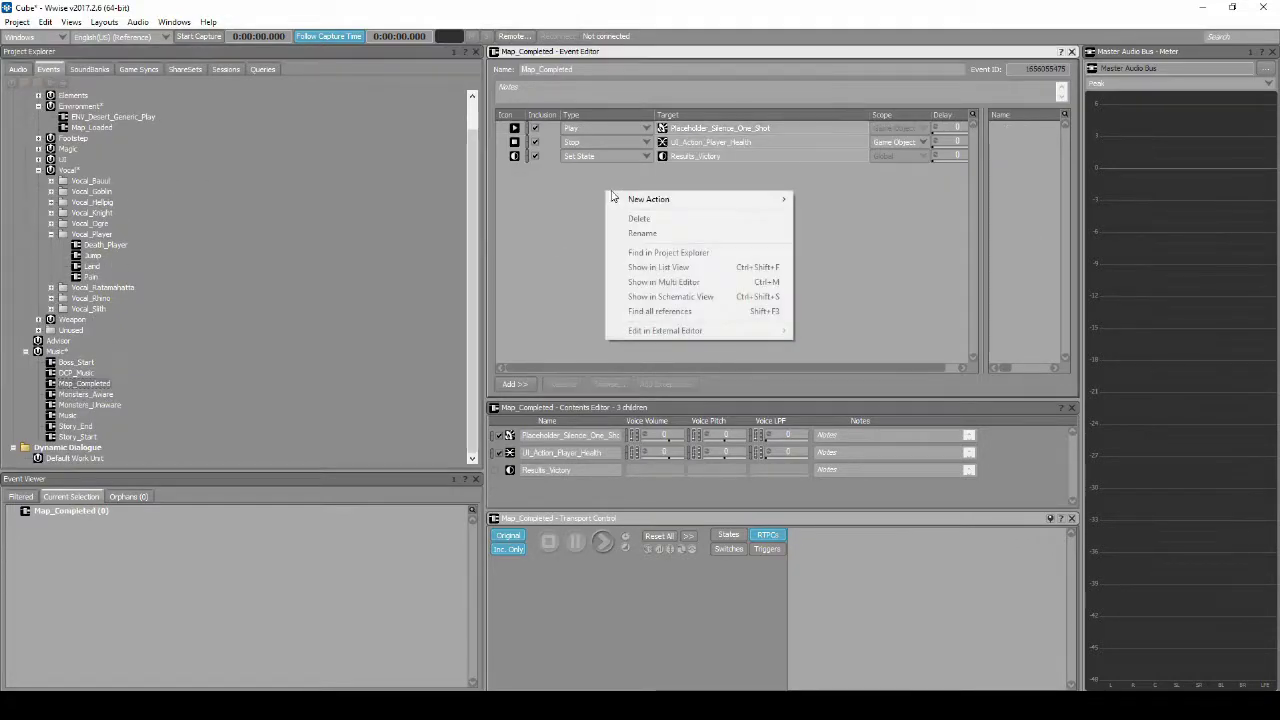
mouse_move(644, 199)
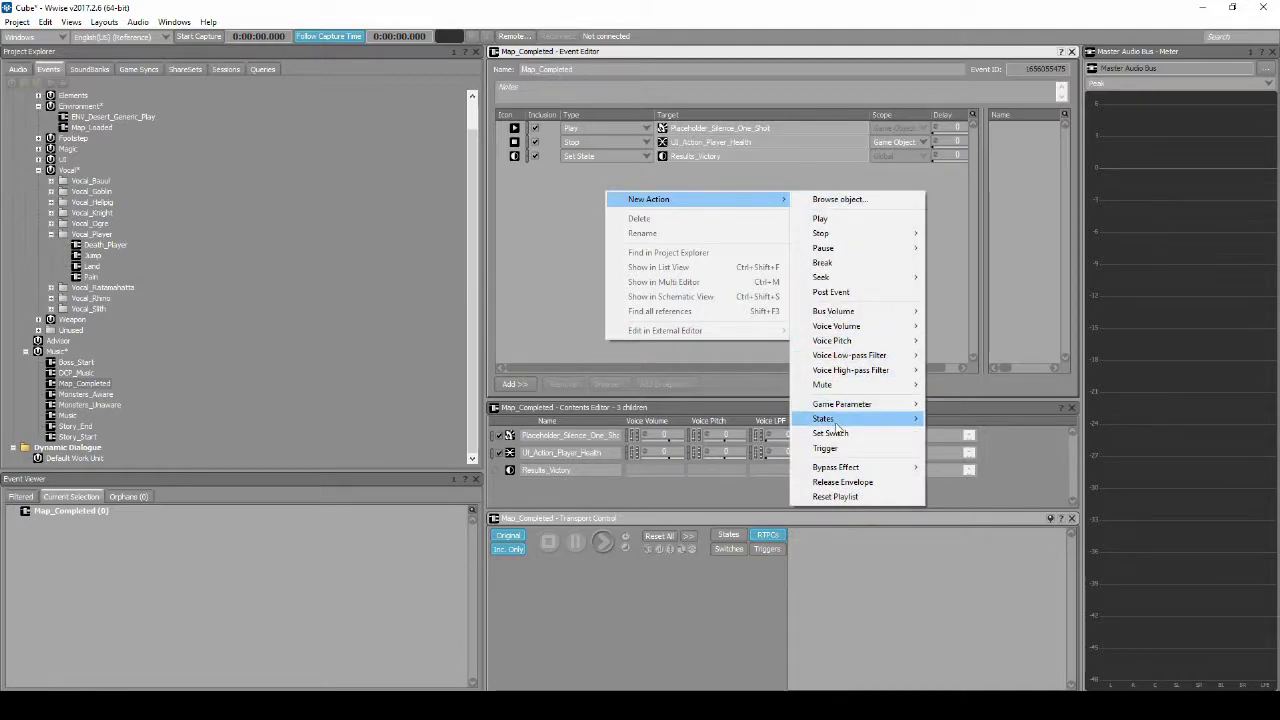
mouse_move(840, 418)
left_click(960, 448)
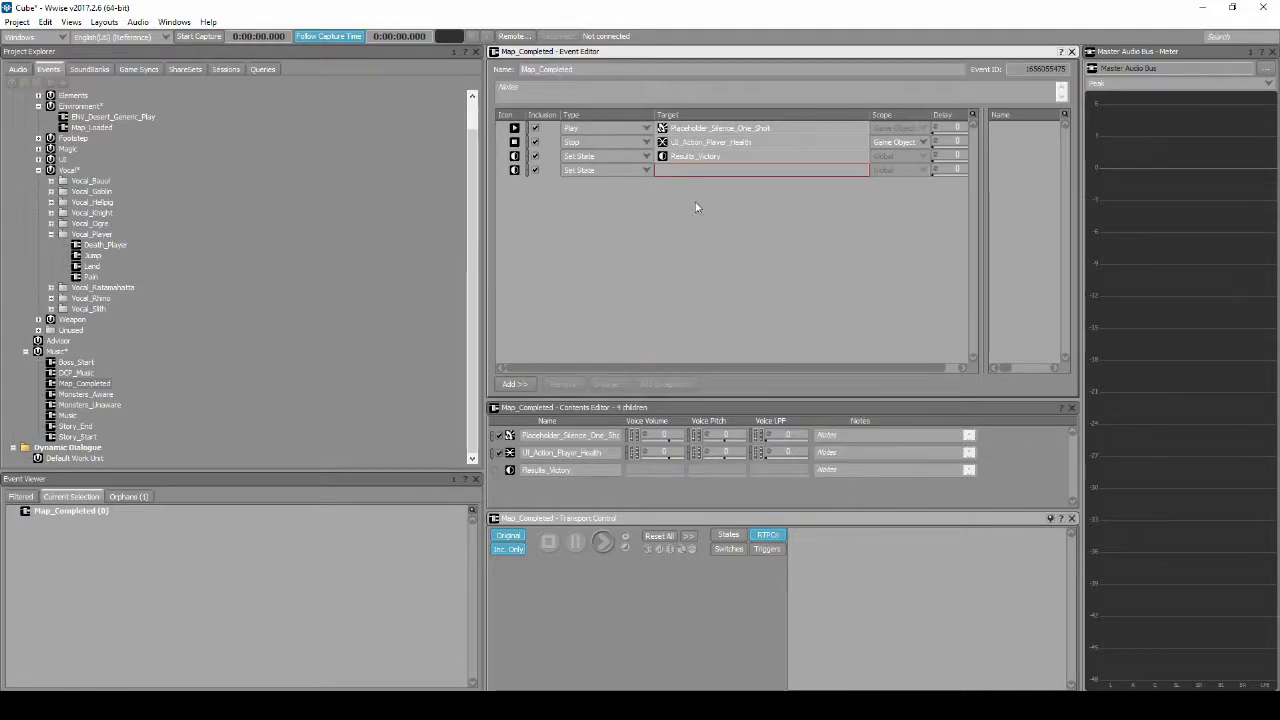
right_click(697, 172)
mouse_move(720, 183)
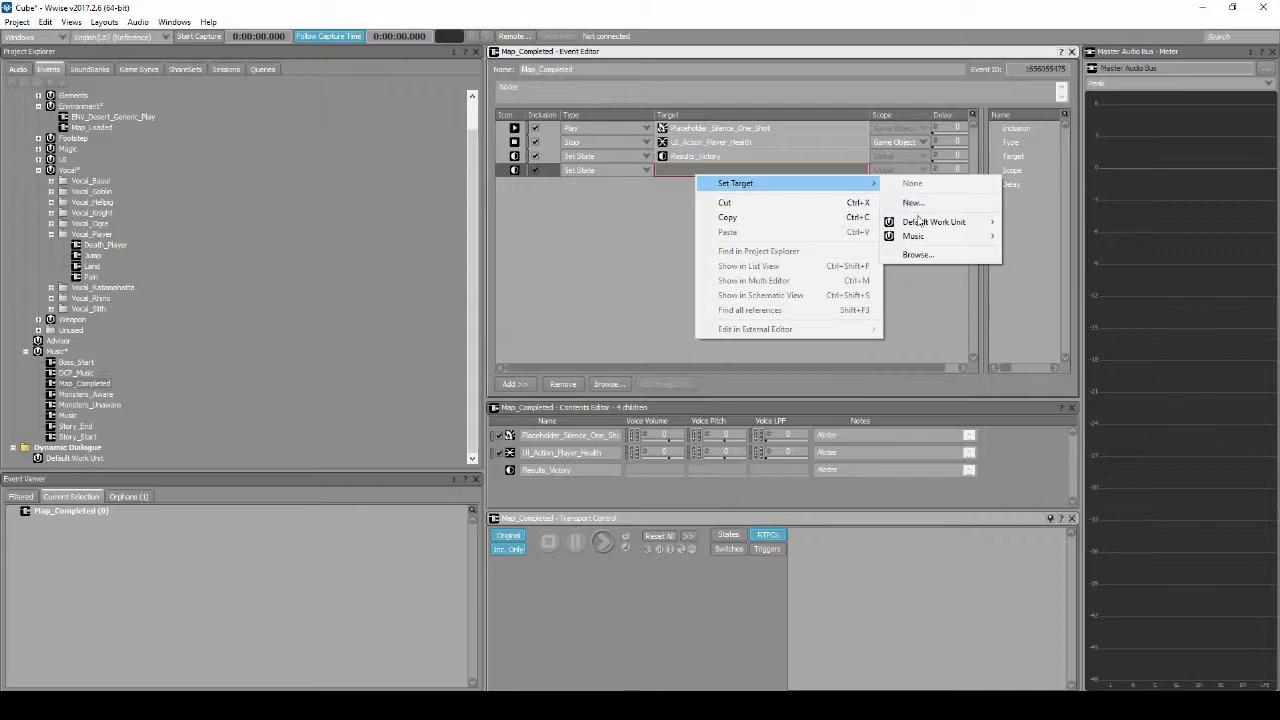
mouse_move(930, 236)
mouse_move(1037, 237)
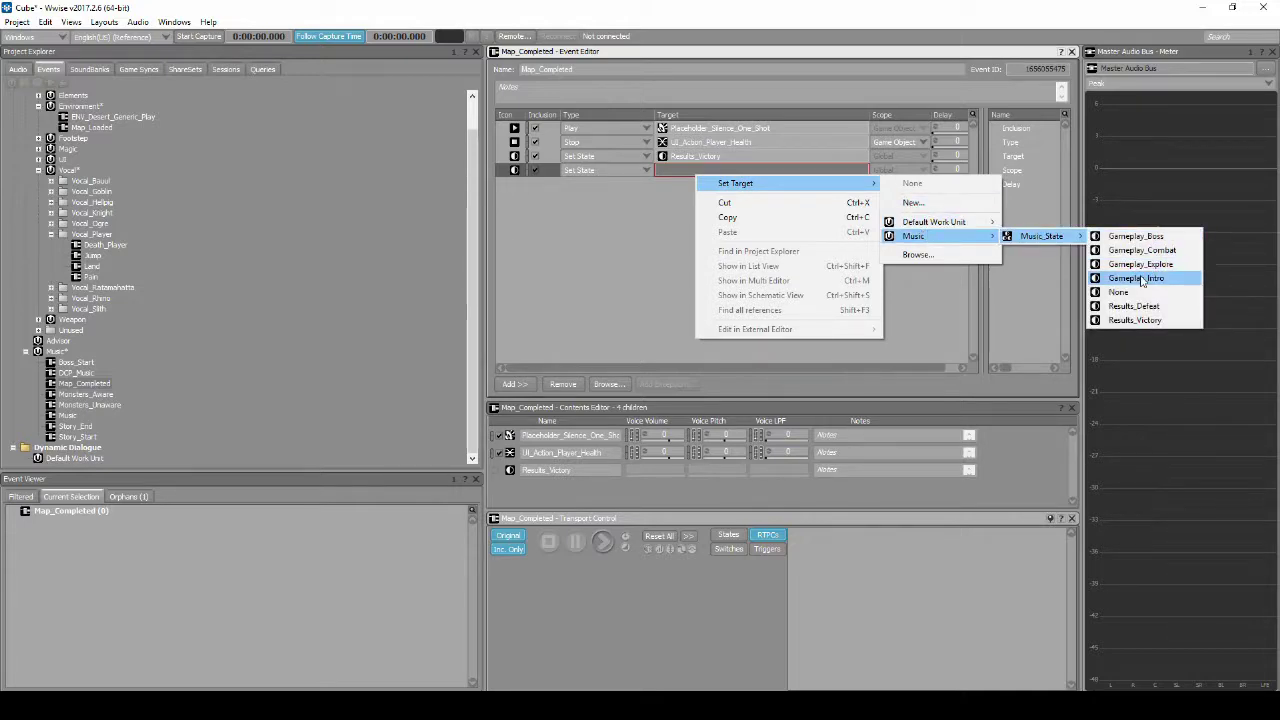
left_click(1138, 278)
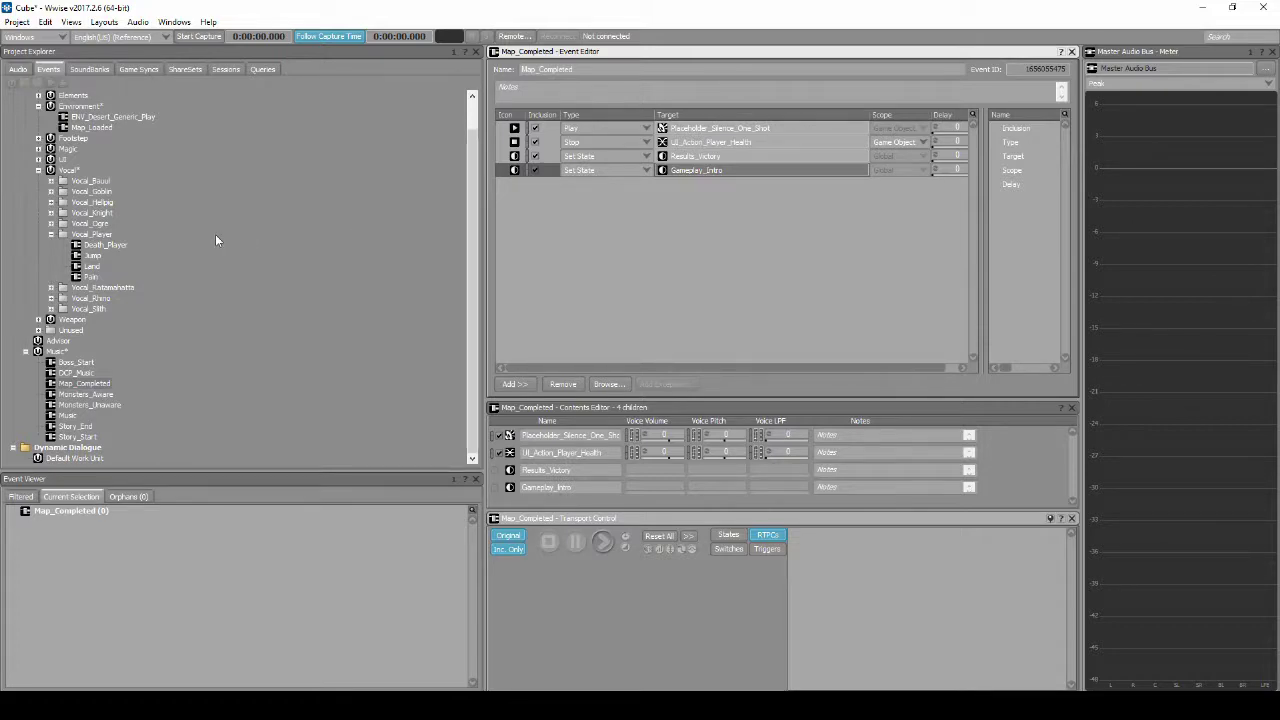
left_click(78, 364)
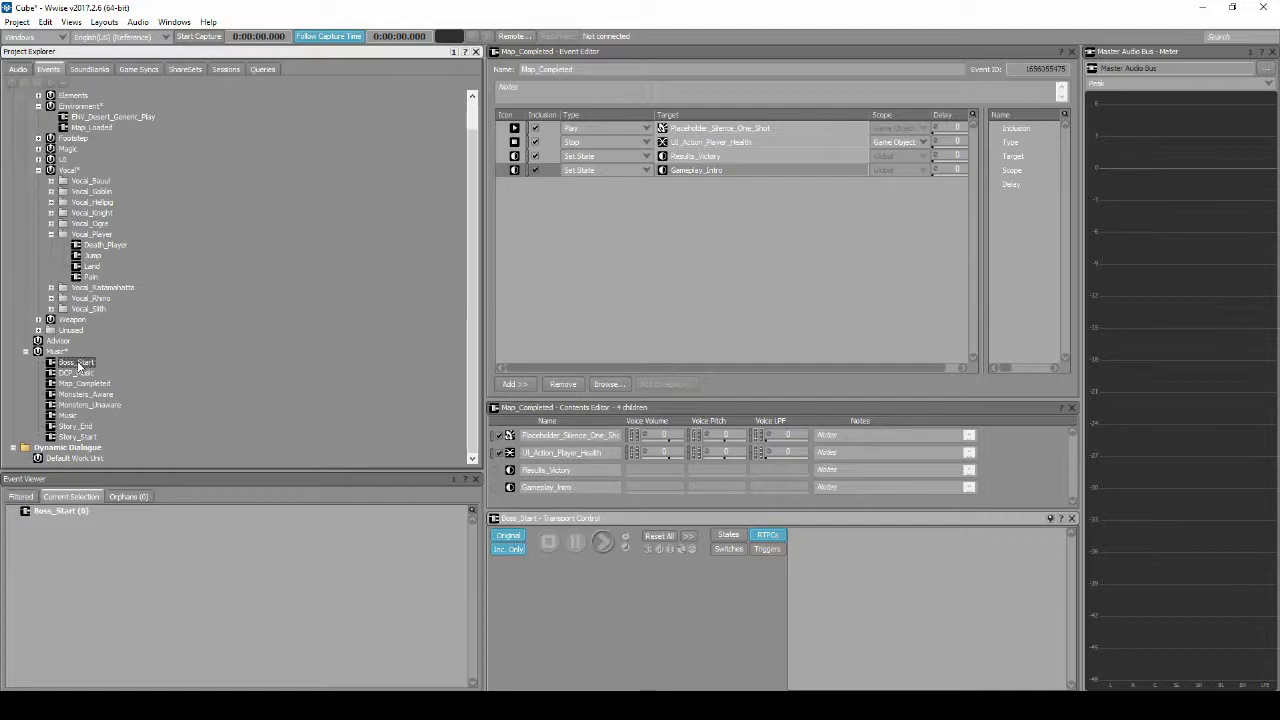
Step: Add a Set State action targeting Gameplay_Boss after Boss_Start's Play action
double_click(78, 364)
right_click(545, 180)
mouse_move(600, 188)
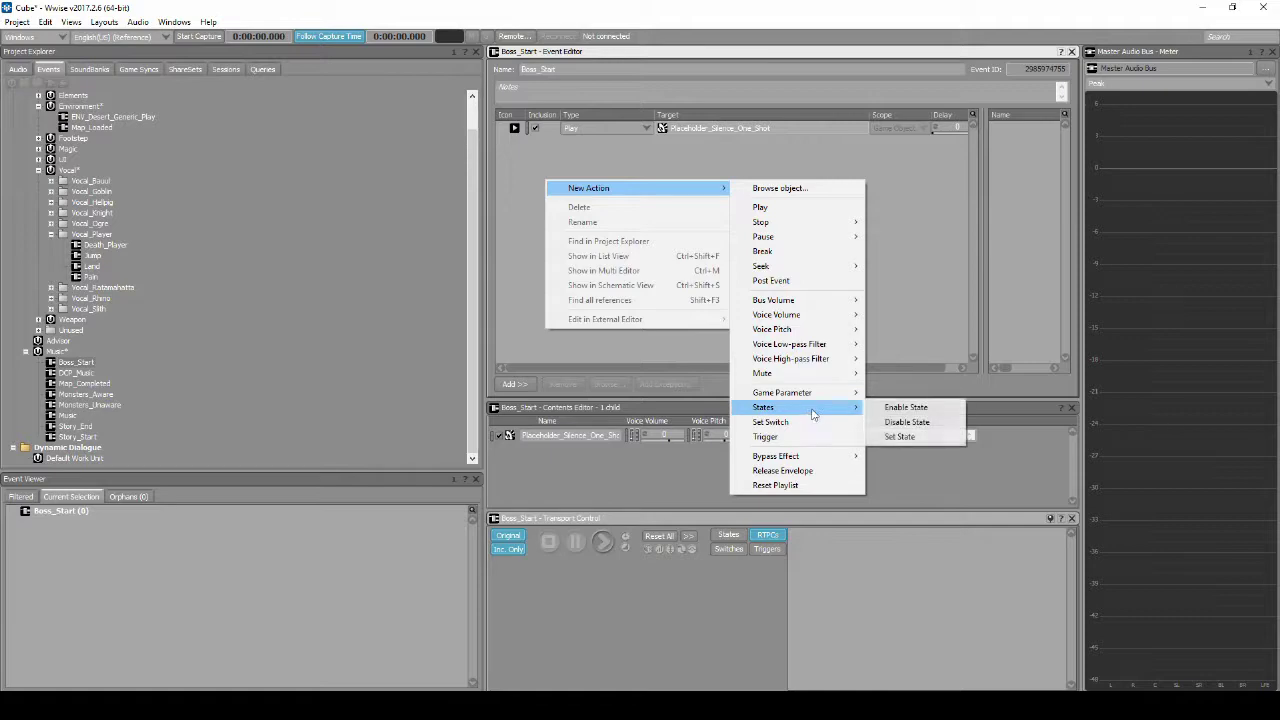
left_click(899, 436)
right_click(774, 150)
mouse_move(800, 154)
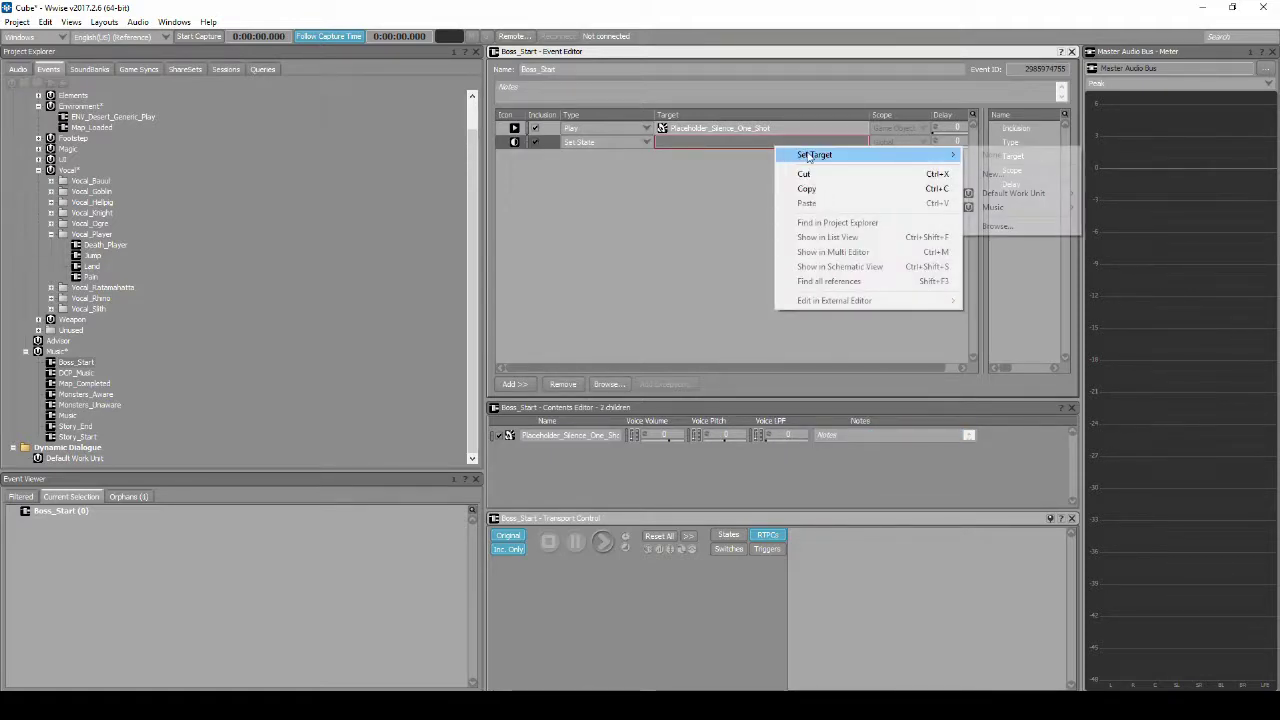
mouse_move(1040, 207)
mouse_move(1088, 207)
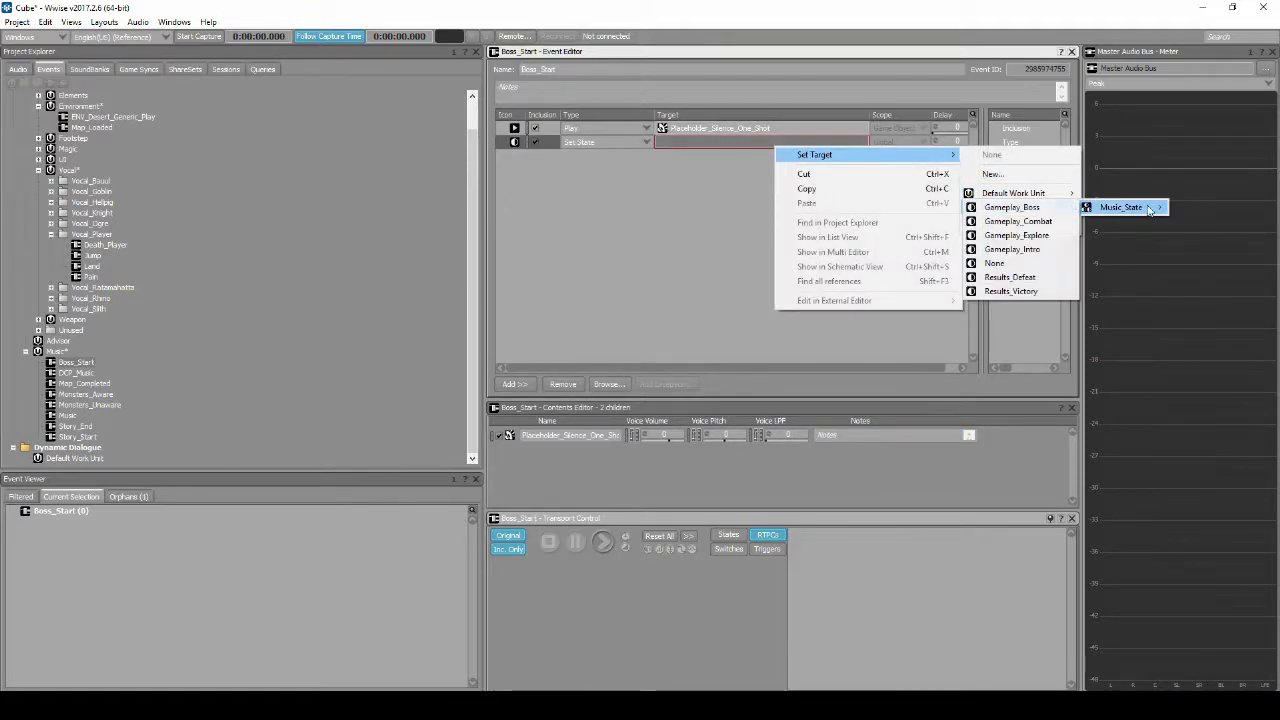
left_click(1033, 208)
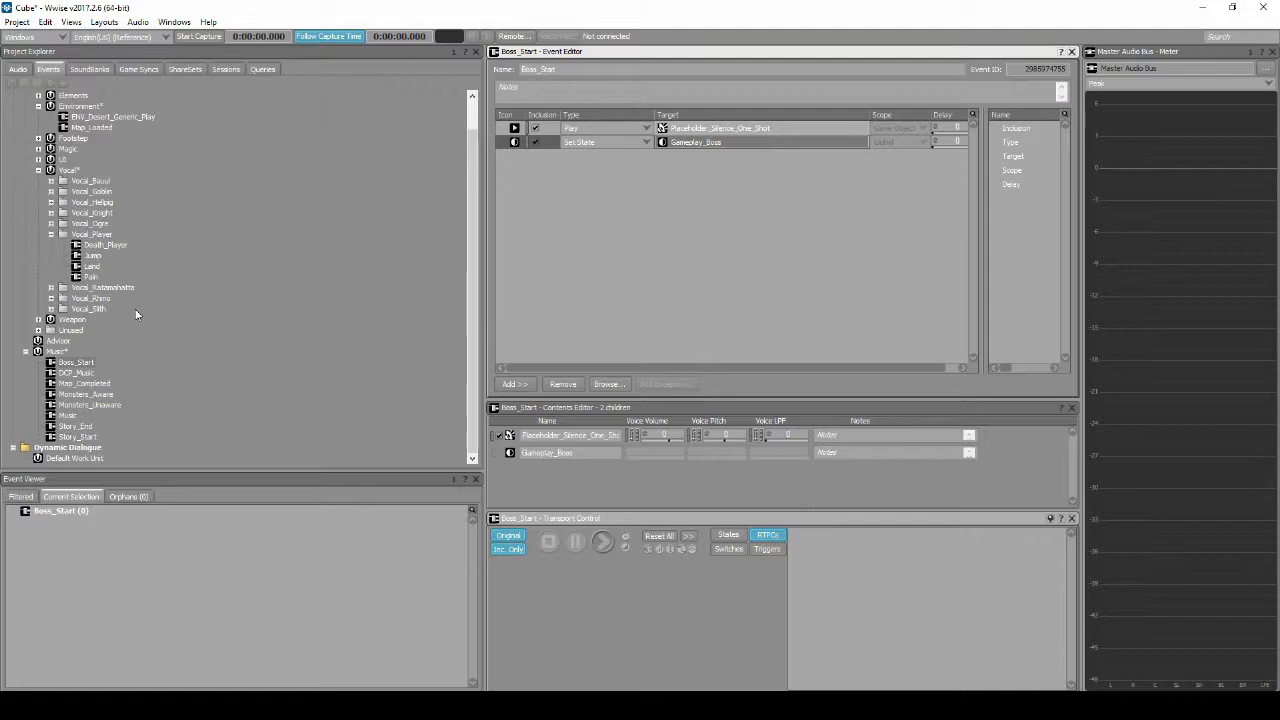
Step: Give Story_End a Set State action whose target is the Gameplay_Explore music state
left_click(85, 427)
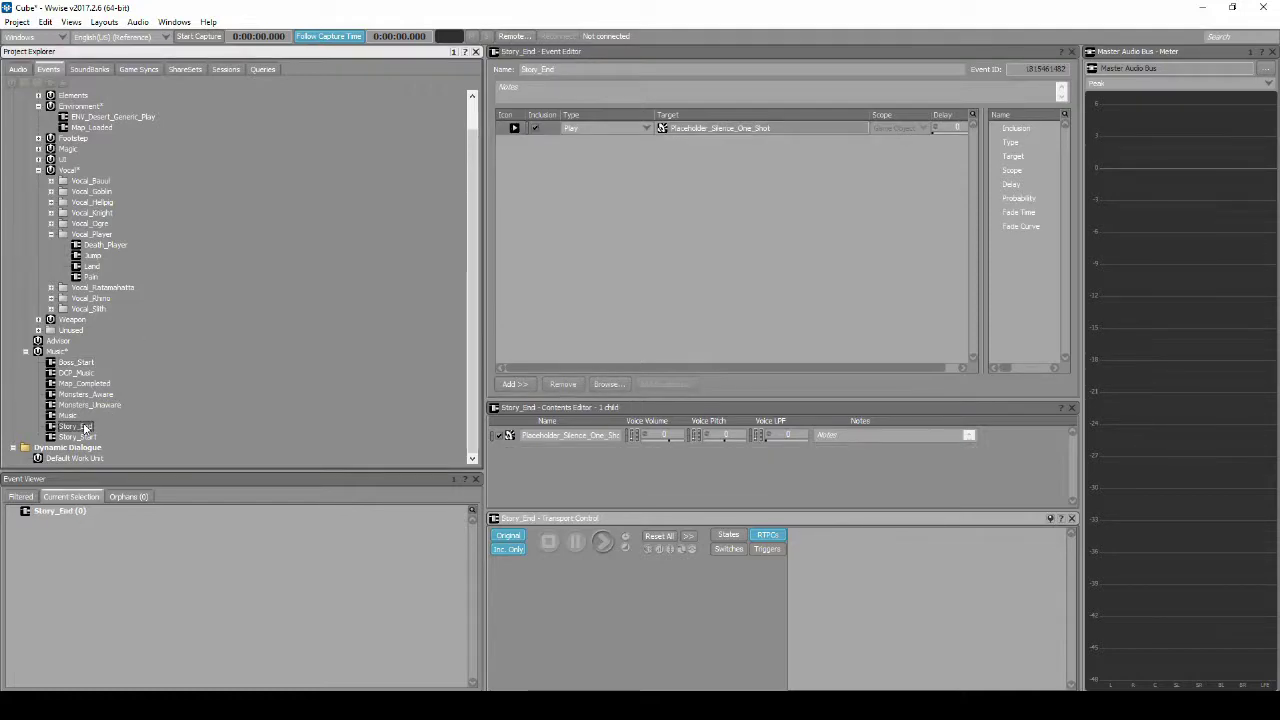
right_click(592, 176)
mouse_move(700, 177)
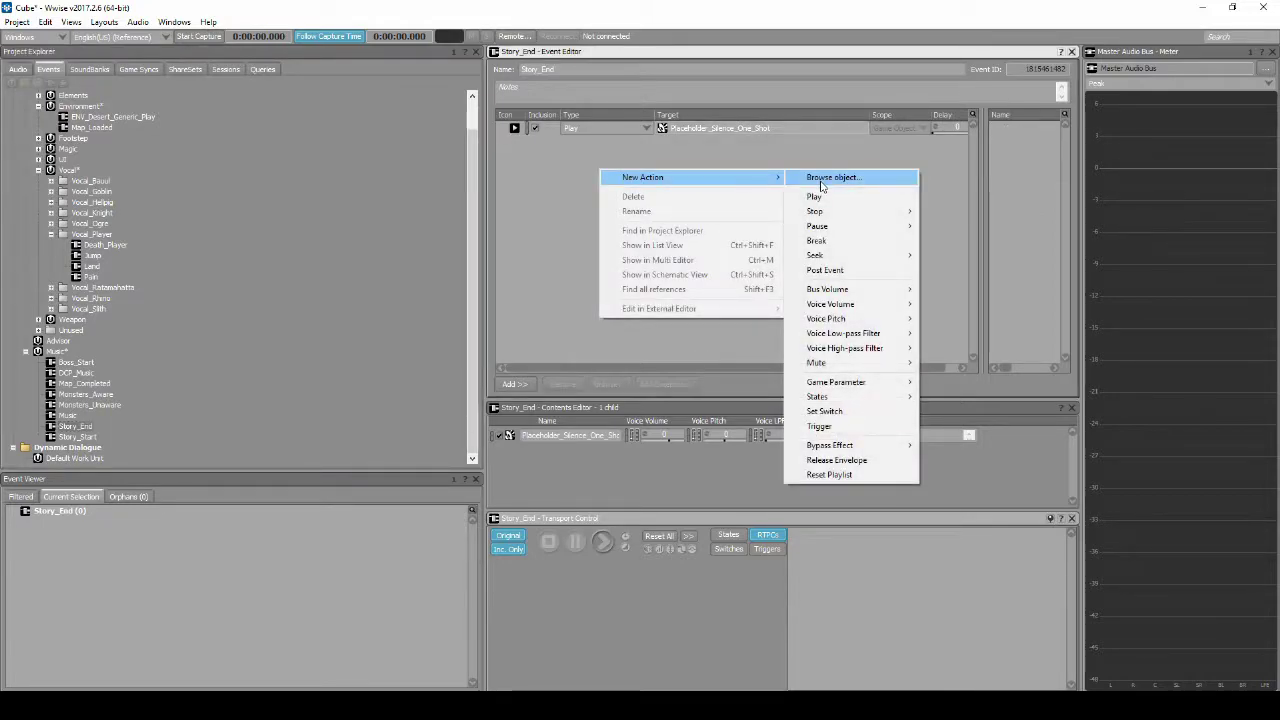
mouse_move(843, 400)
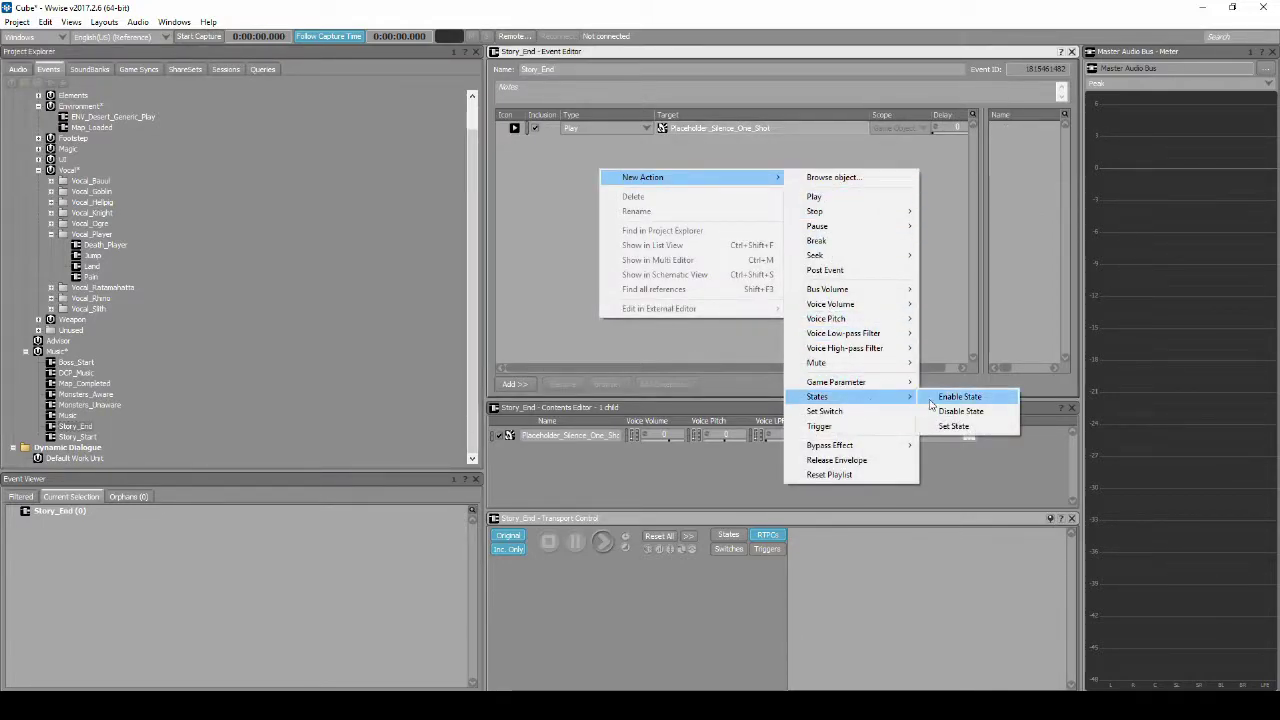
left_click(953, 427)
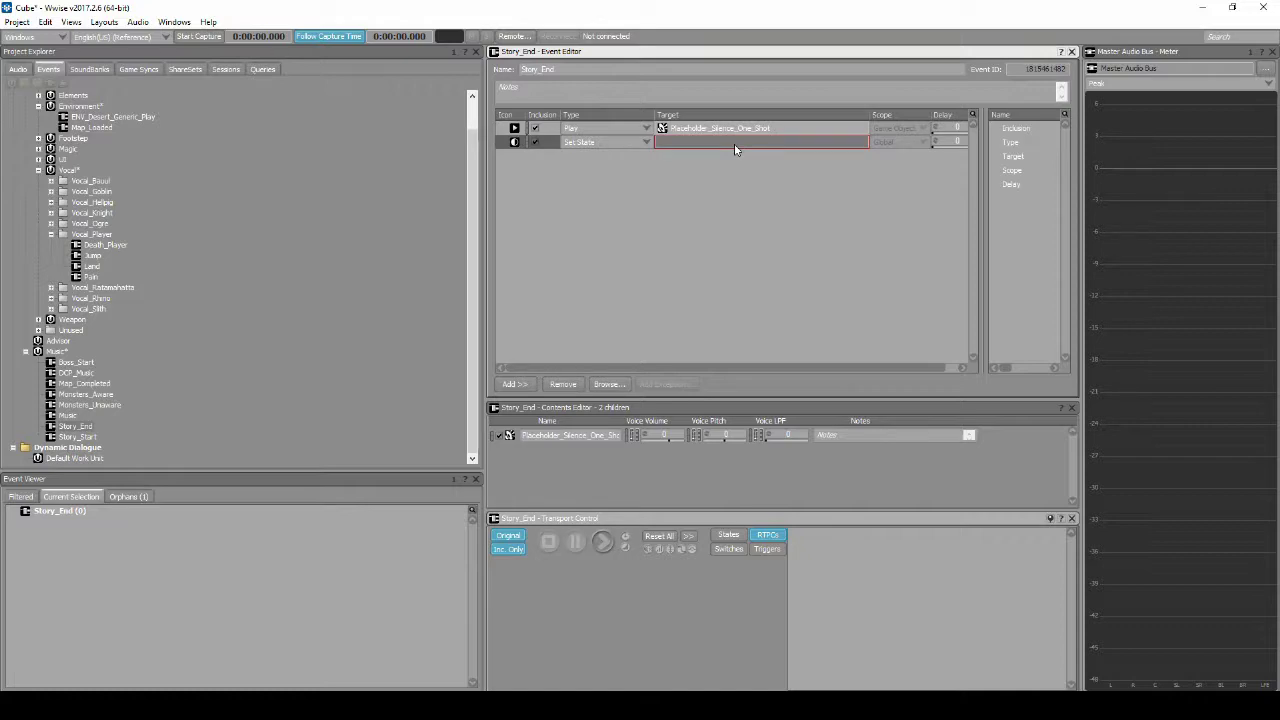
right_click(735, 149)
mouse_move(806, 152)
mouse_move(958, 196)
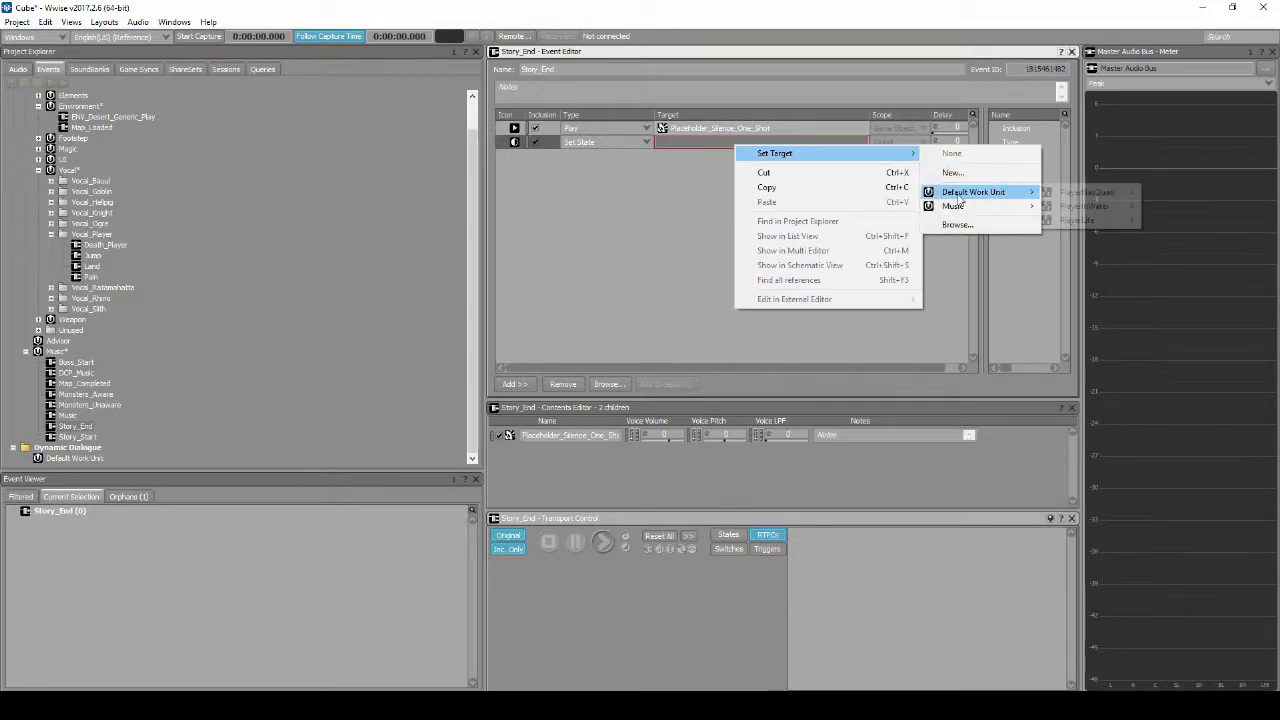
mouse_move(1080, 206)
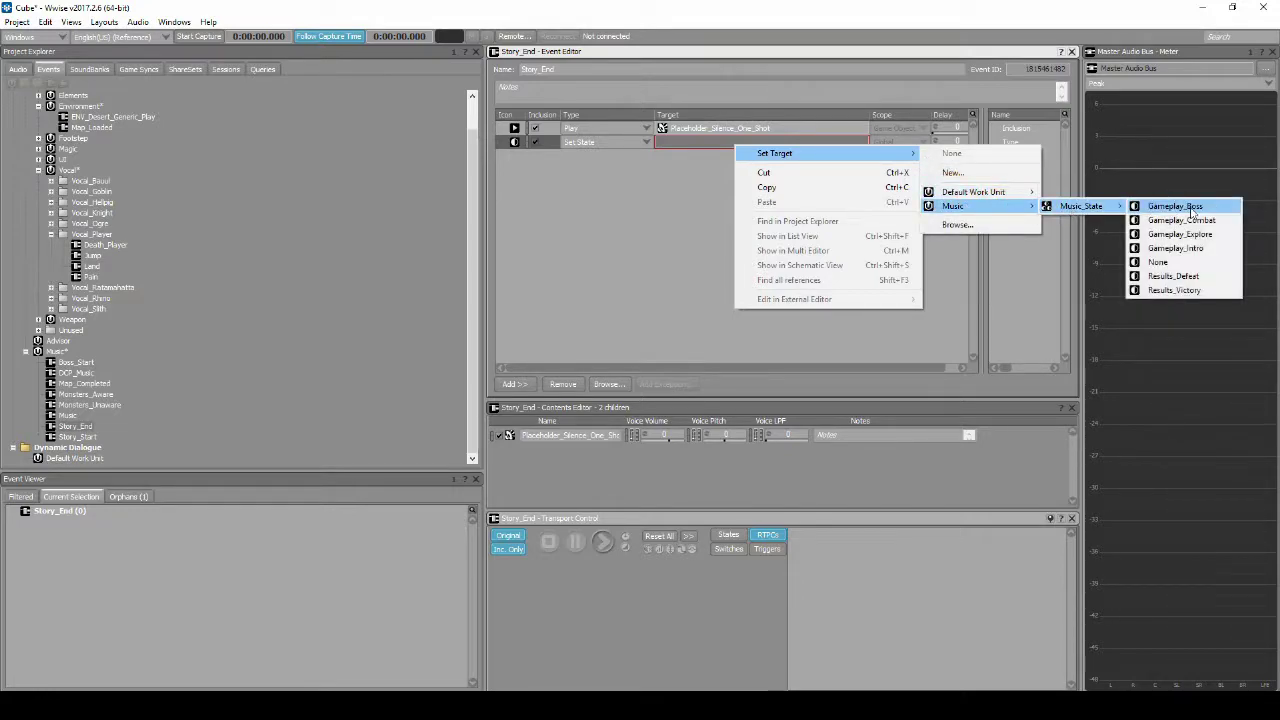
left_click(1143, 234)
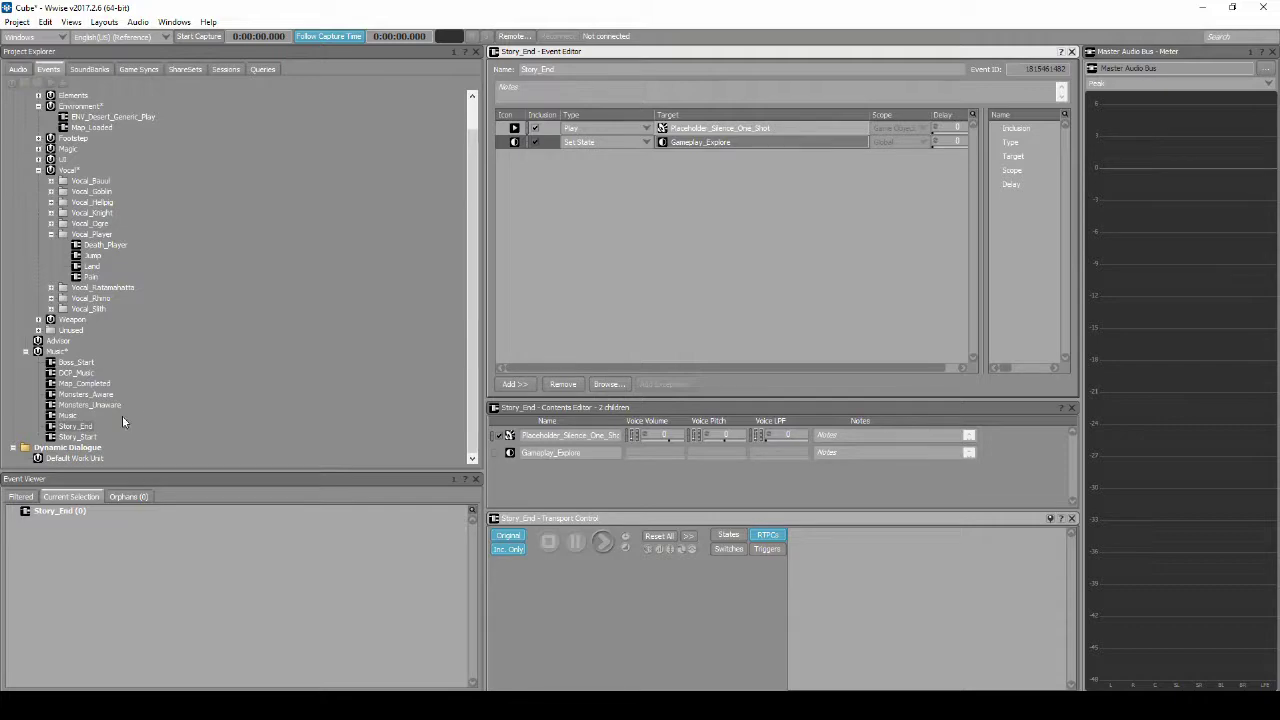
left_click(80, 437)
Step: Add a Set State action to Story_Start targeting the Gameplay_Combat music state
right_click(647, 175)
mouse_move(675, 185)
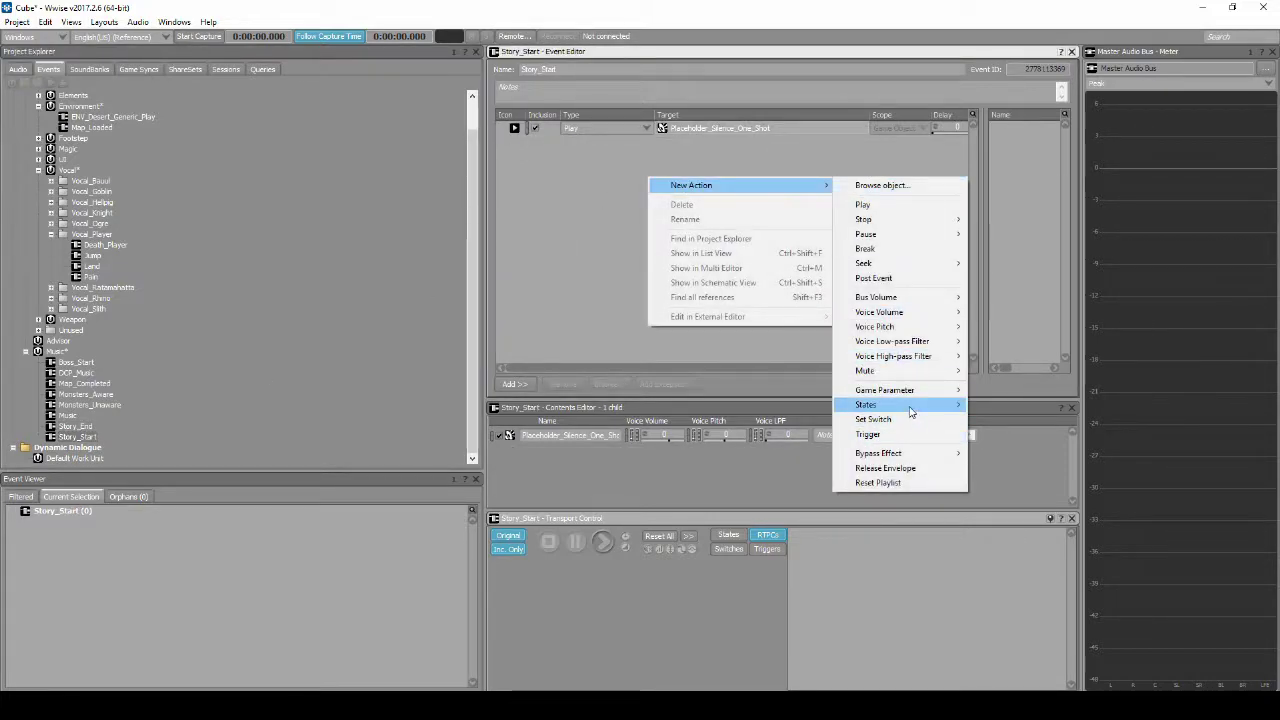
mouse_move(911, 411)
left_click(1012, 432)
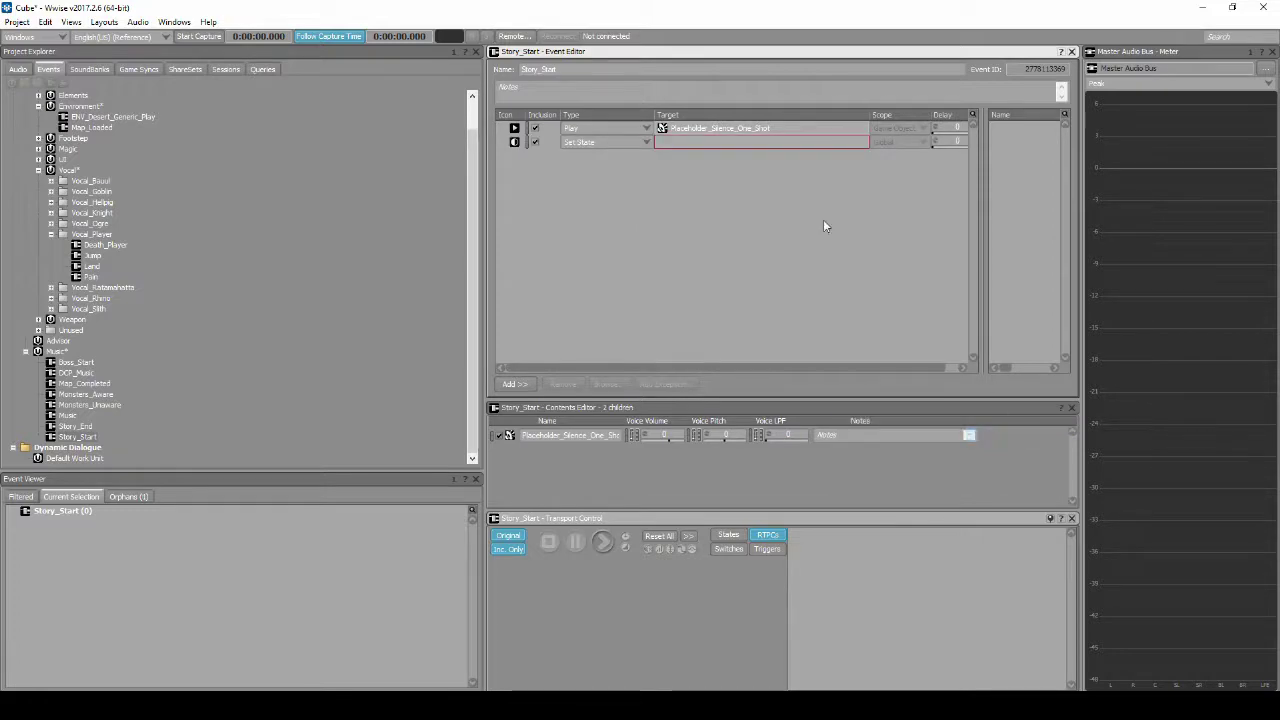
right_click(760, 150)
mouse_move(890, 156)
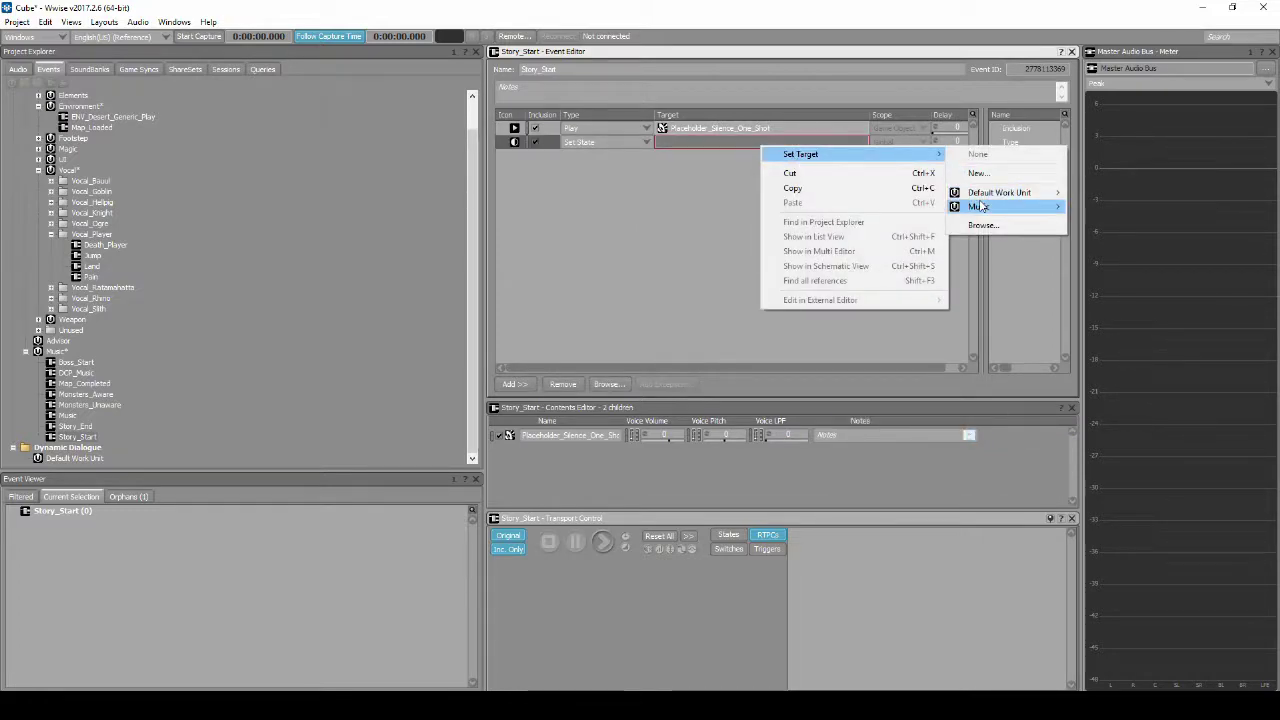
mouse_move(980, 206)
mouse_move(1116, 208)
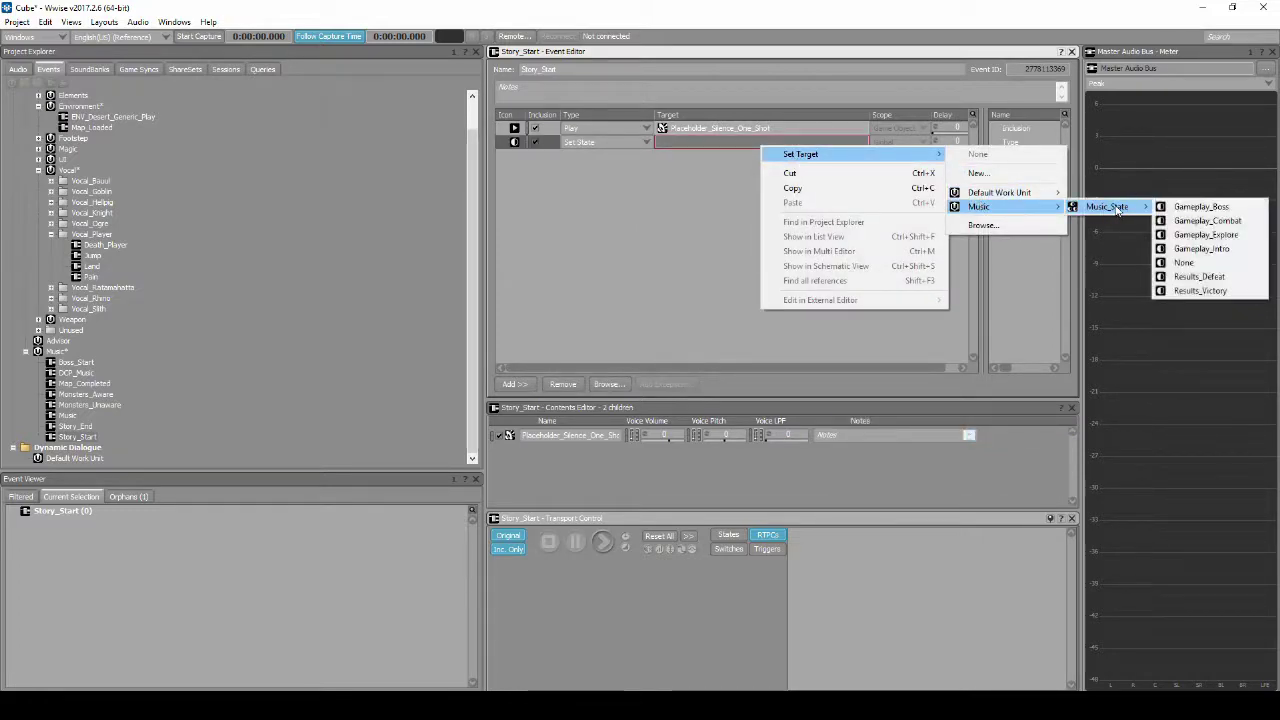
left_click(1225, 221)
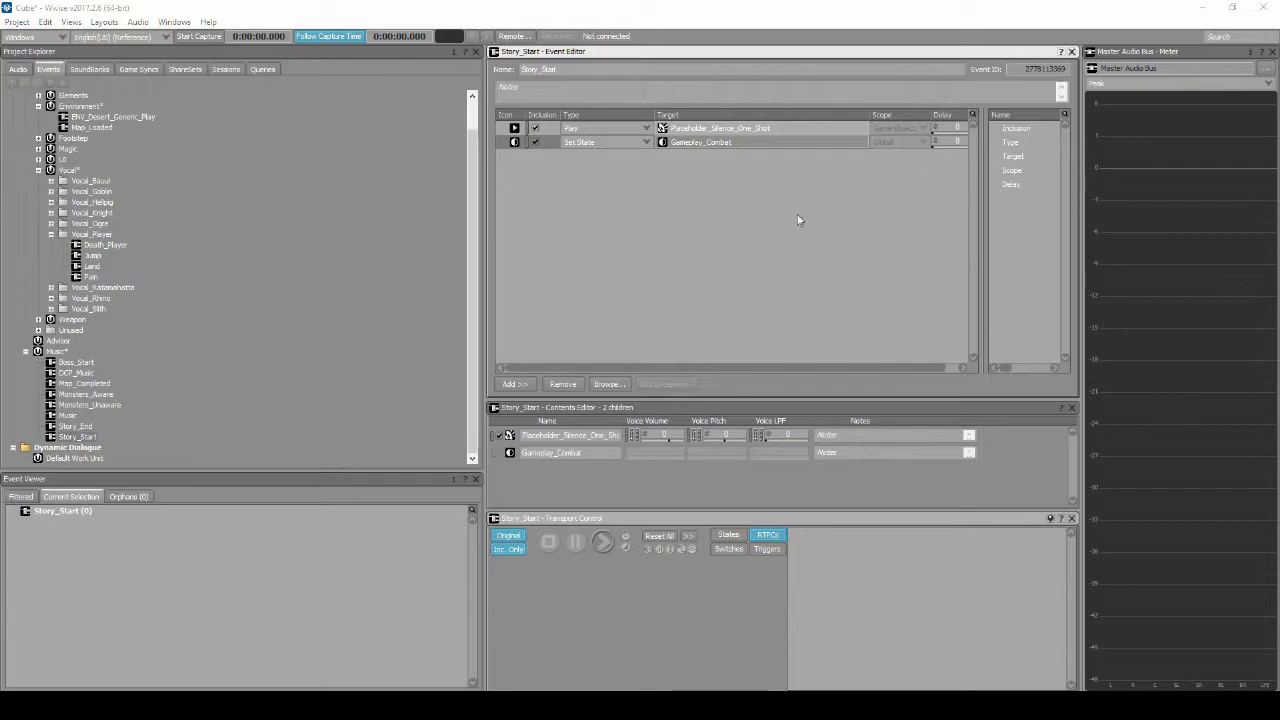
left_click(17, 22)
Step: Save the project, generate soundbanks in the SoundBank layout, then open Monsters_Aware under Music
left_click(40, 62)
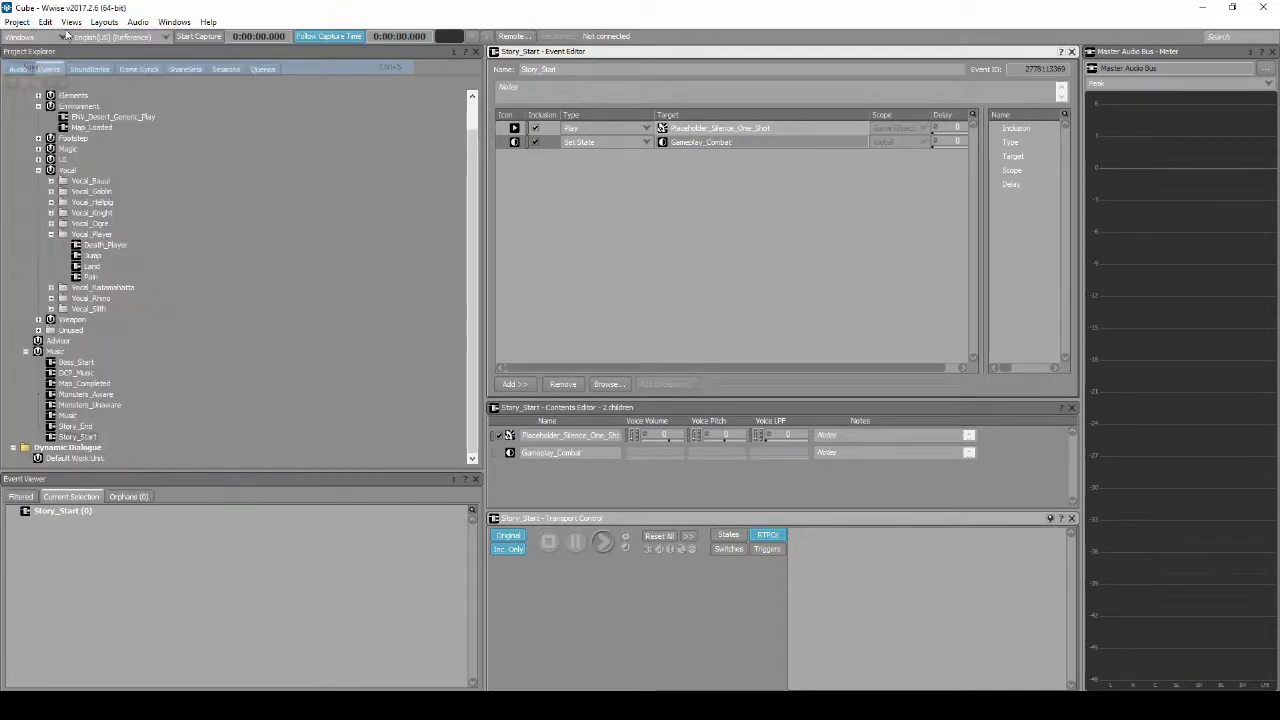
left_click(102, 22)
left_click(125, 67)
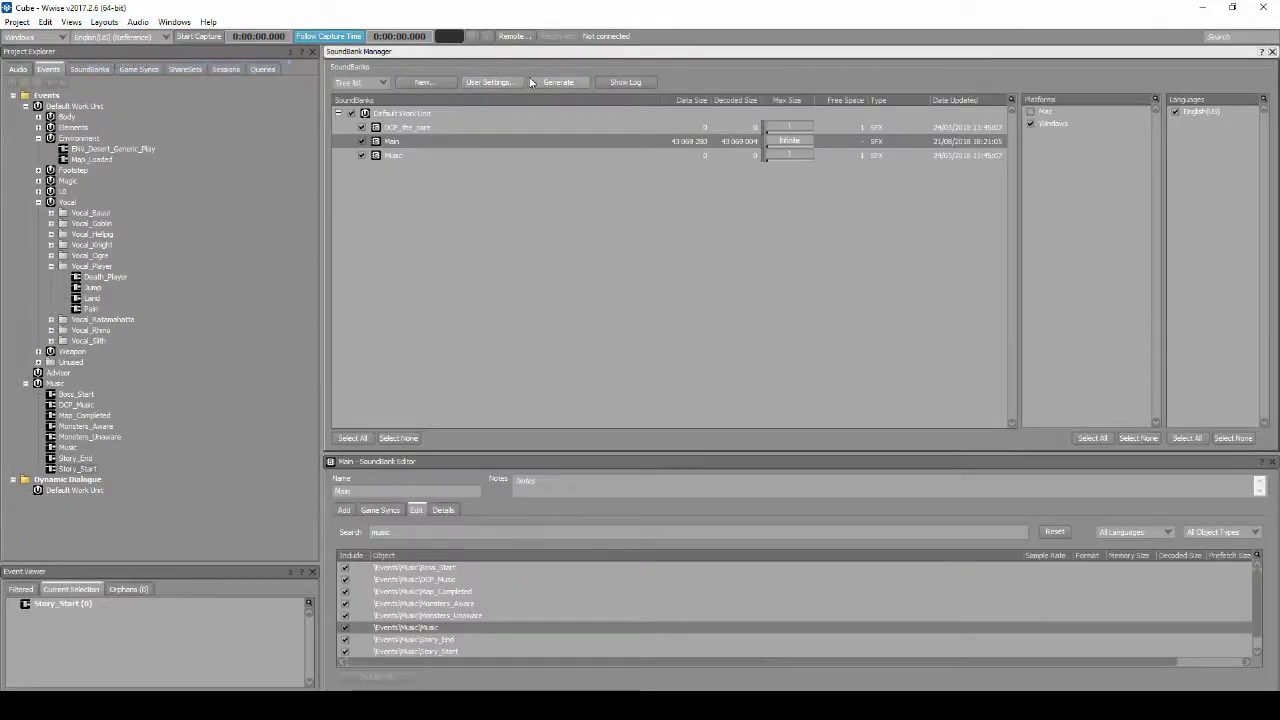
left_click(568, 81)
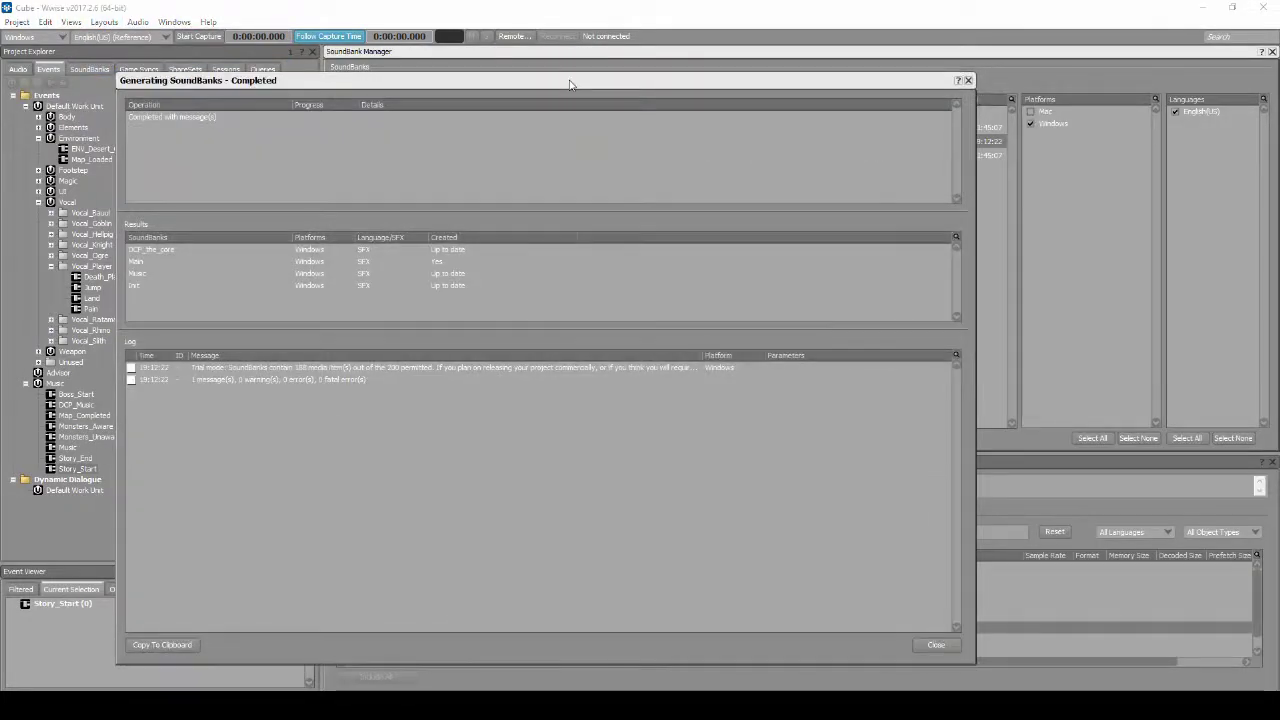
left_click(916, 645)
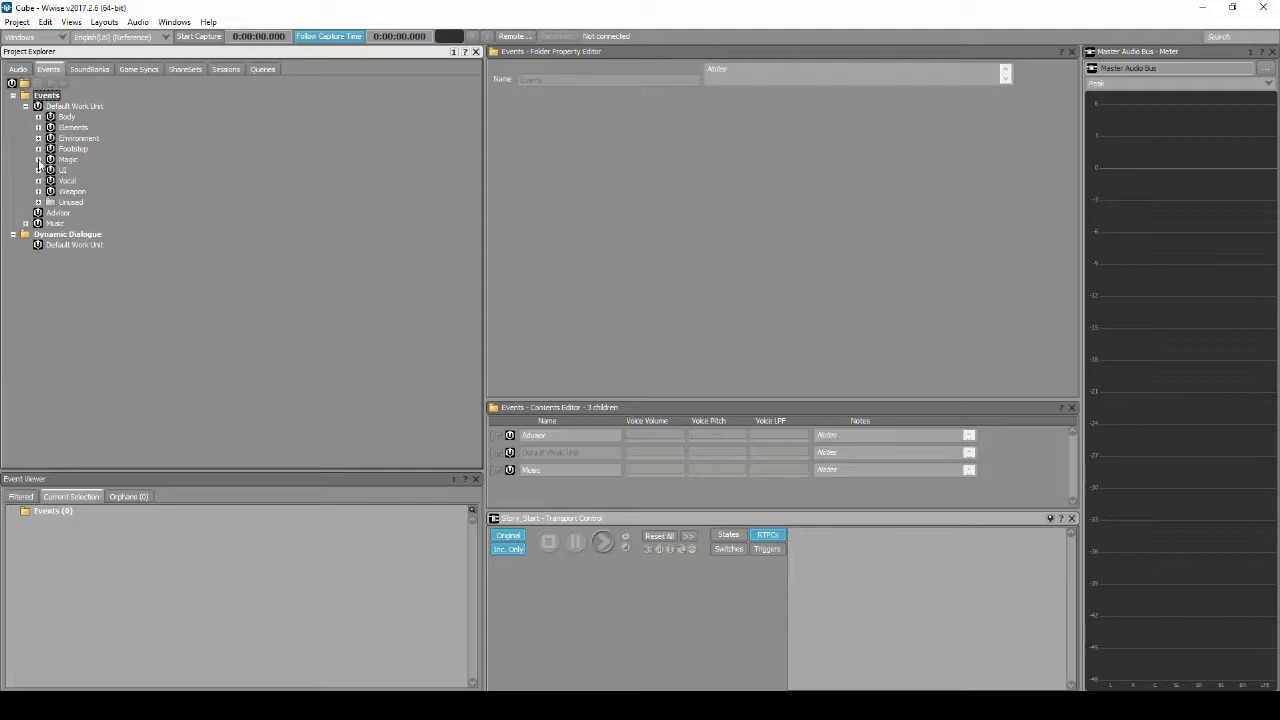
left_click(26, 223)
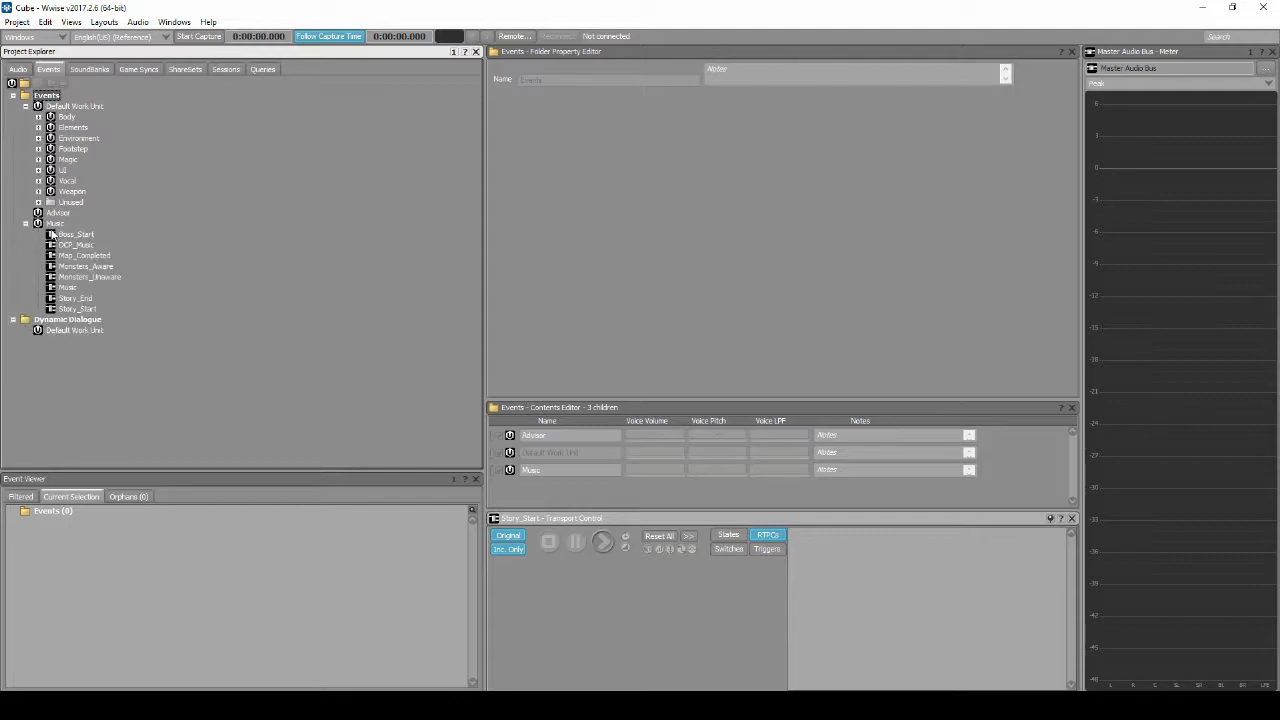
left_click(87, 266)
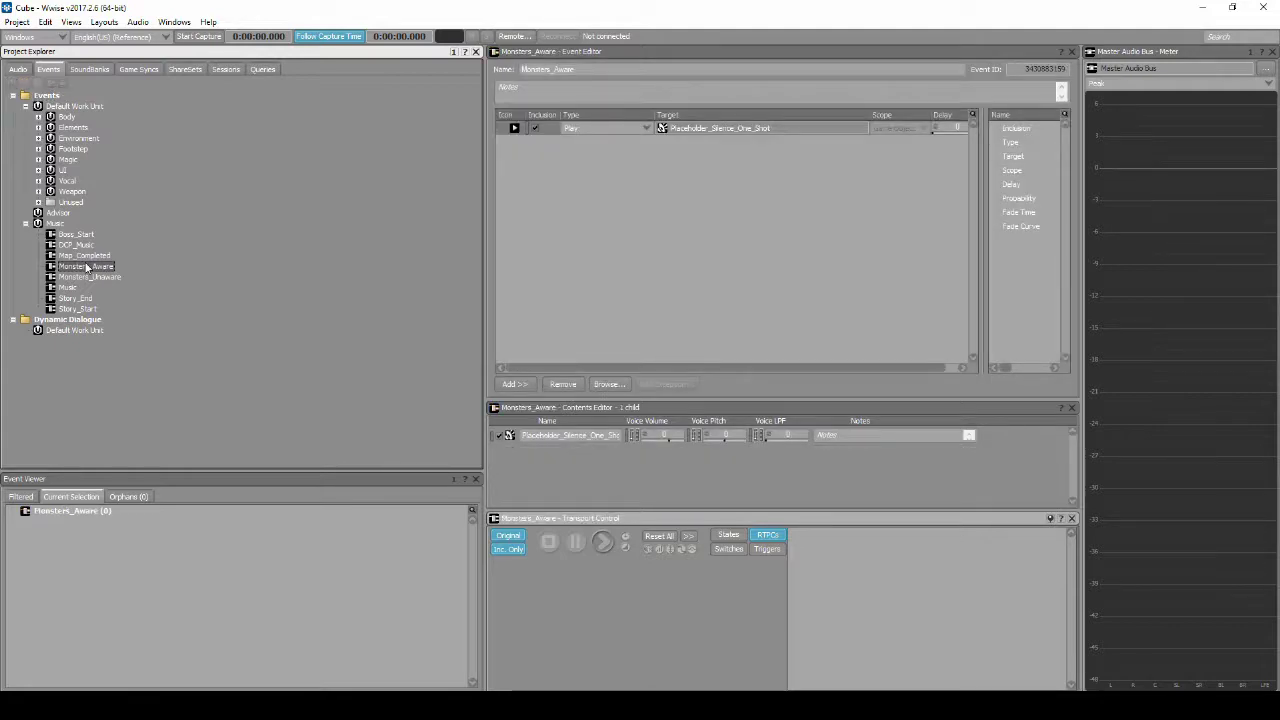
Step: Add a Set Game Parameter action to Monsters_Aware targeting Music > EnemyAware
right_click(547, 190)
mouse_move(700, 199)
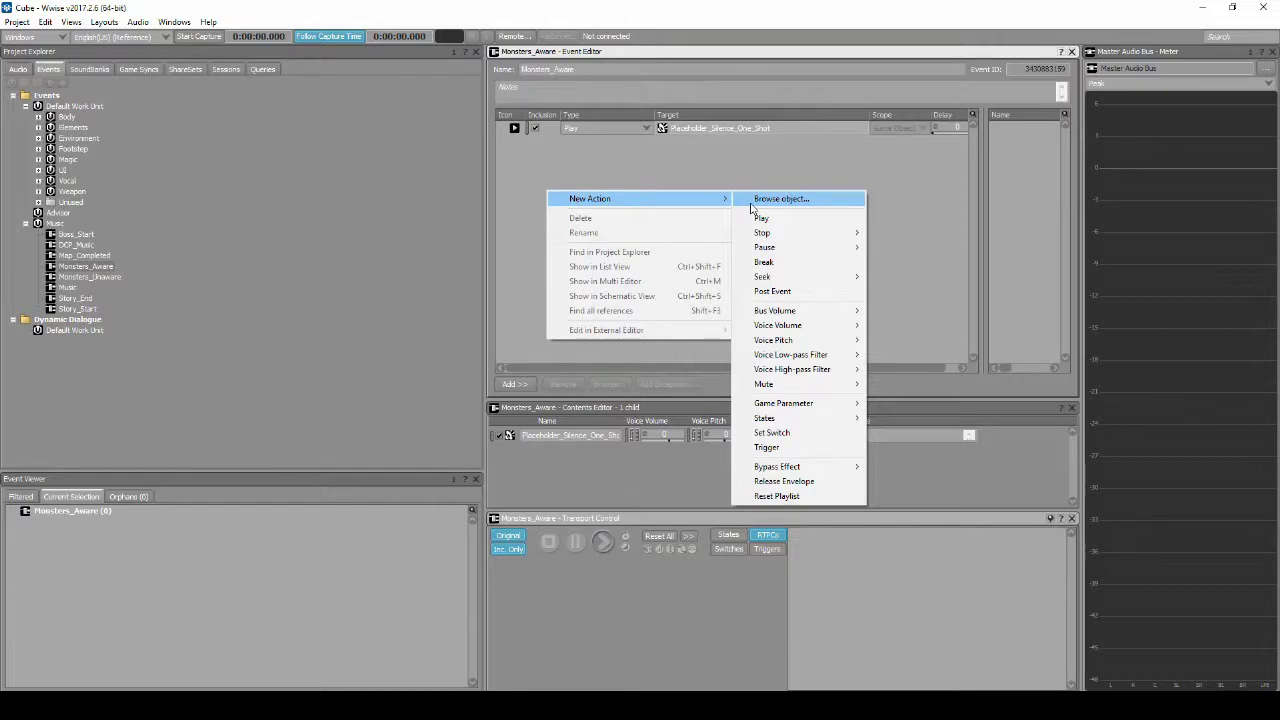
mouse_move(840, 403)
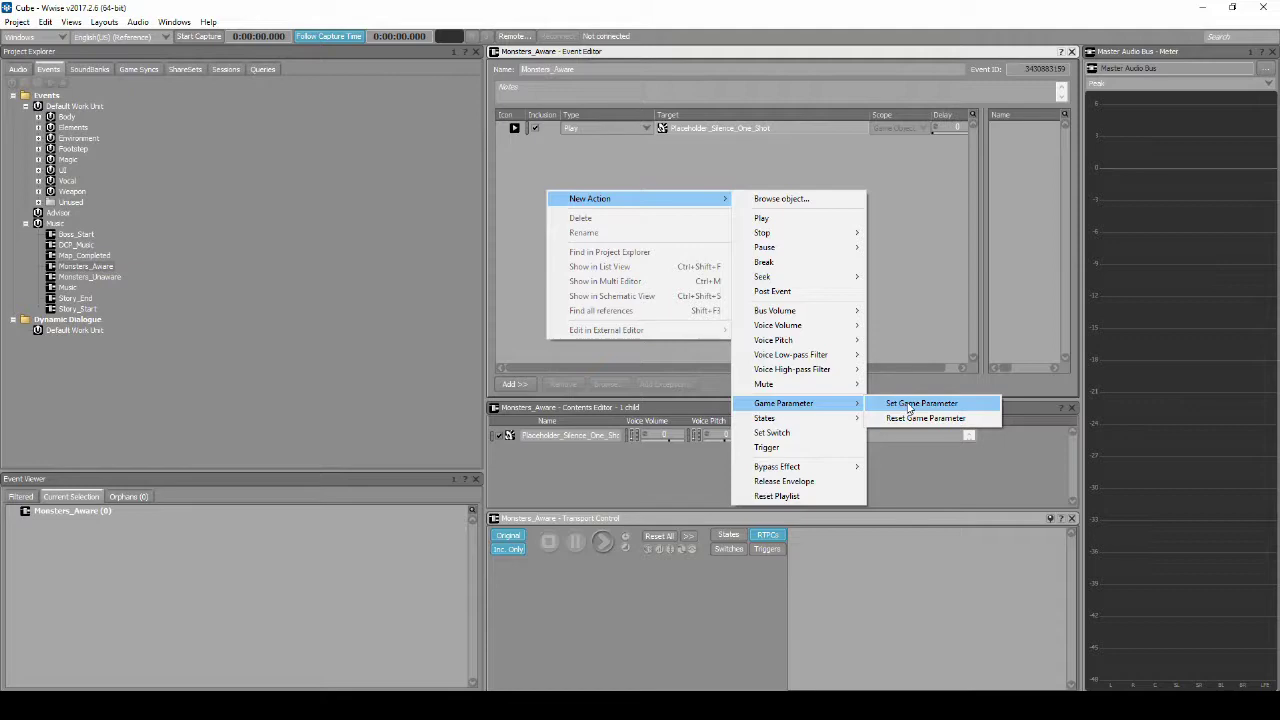
left_click(909, 405)
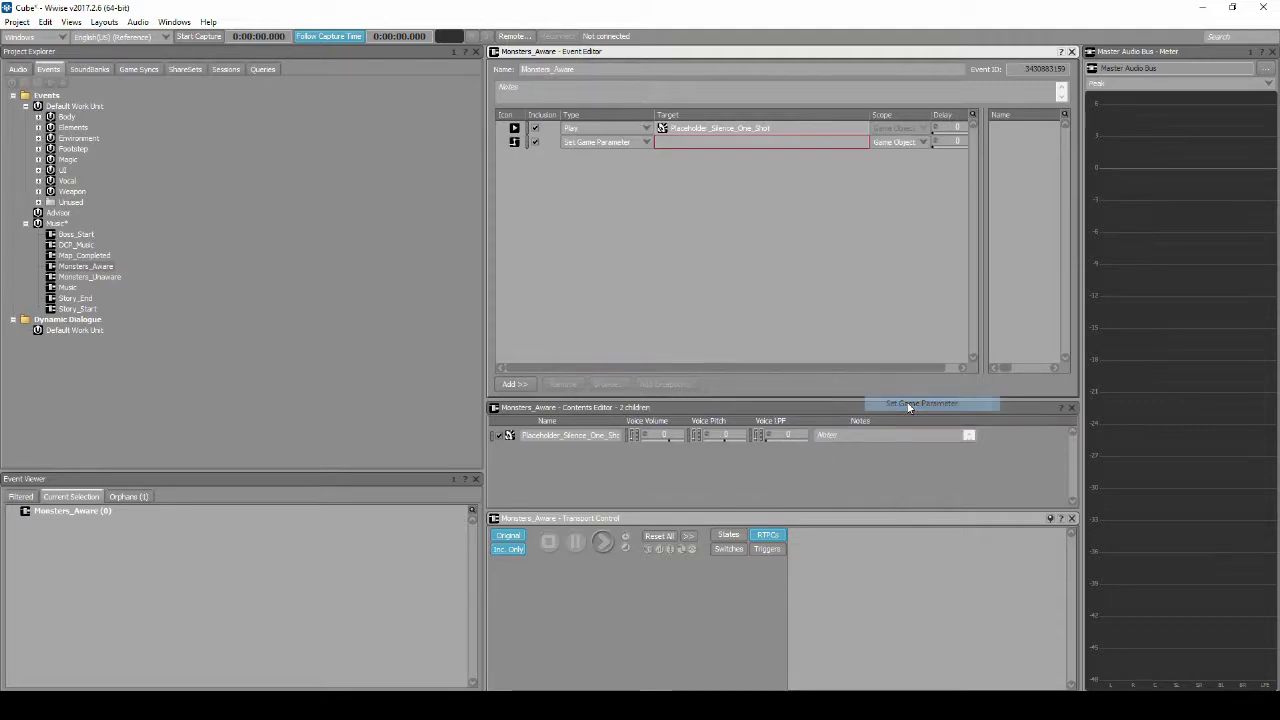
left_click(770, 150)
right_click(770, 146)
mouse_move(792, 152)
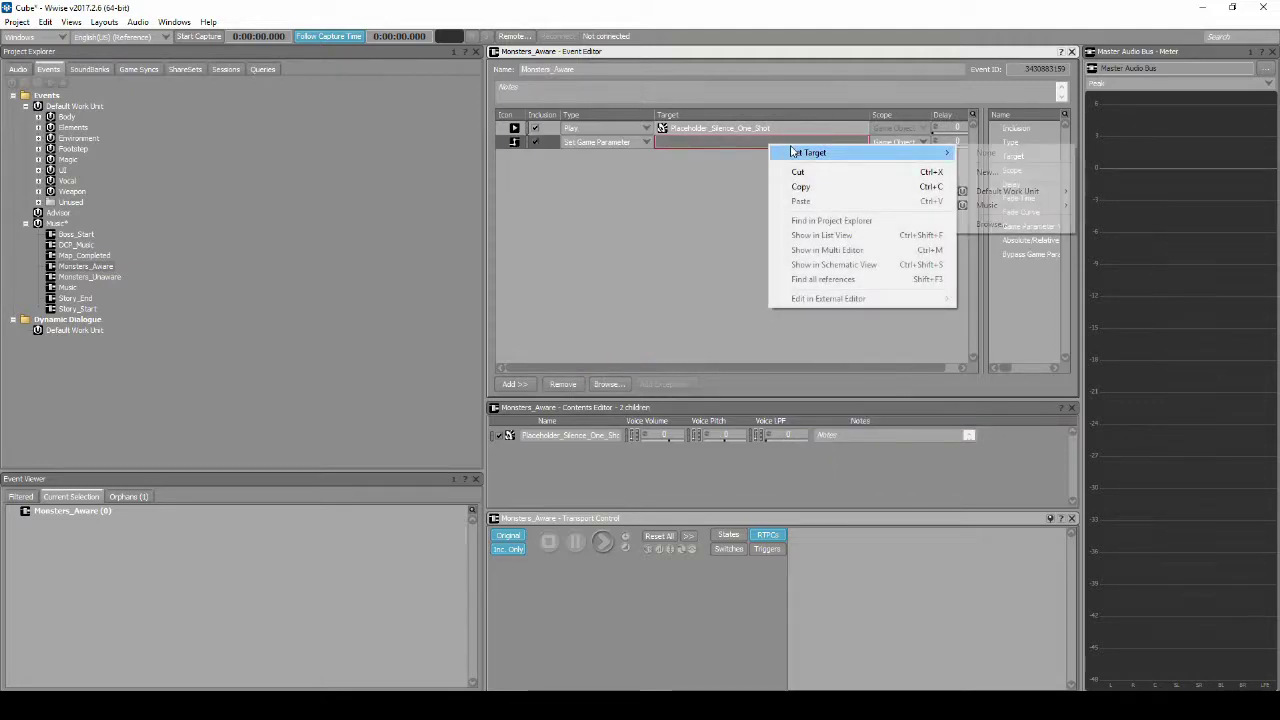
mouse_move(997, 207)
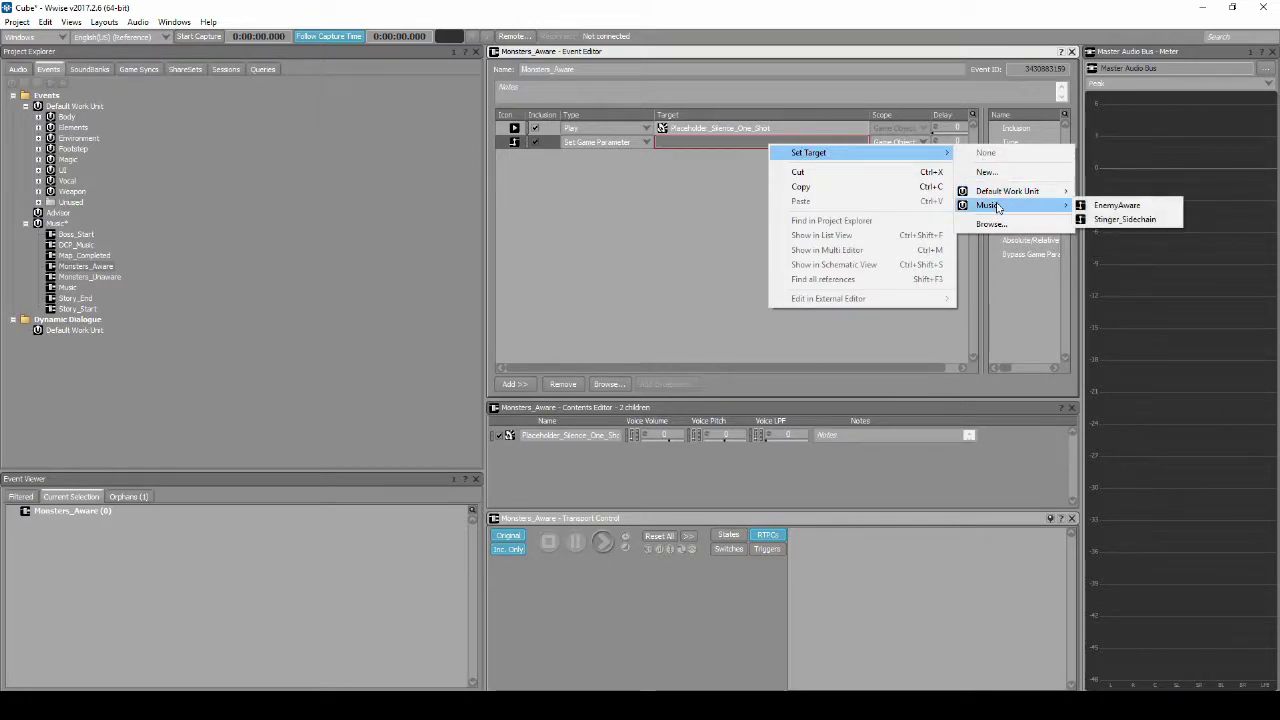
left_click(1100, 205)
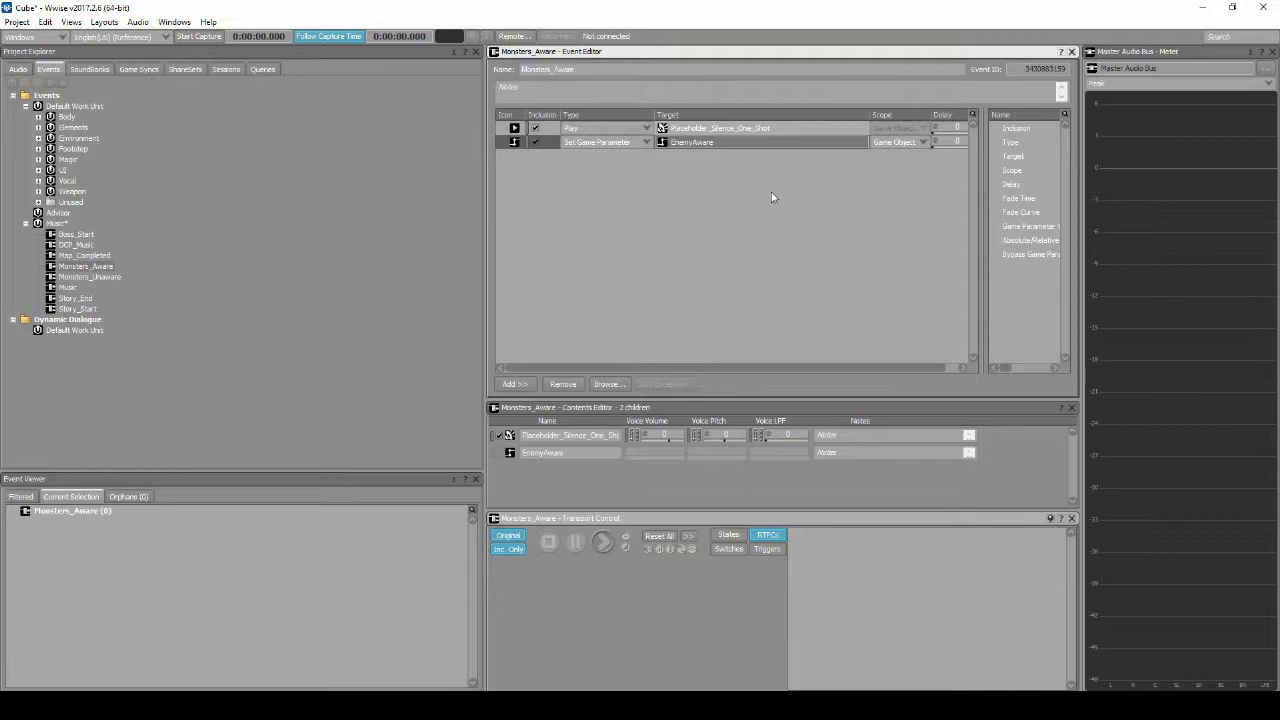
Step: Add a Set State action for Music_State Gameplay_Combat, then select Monsters_Unaware
right_click(771, 197)
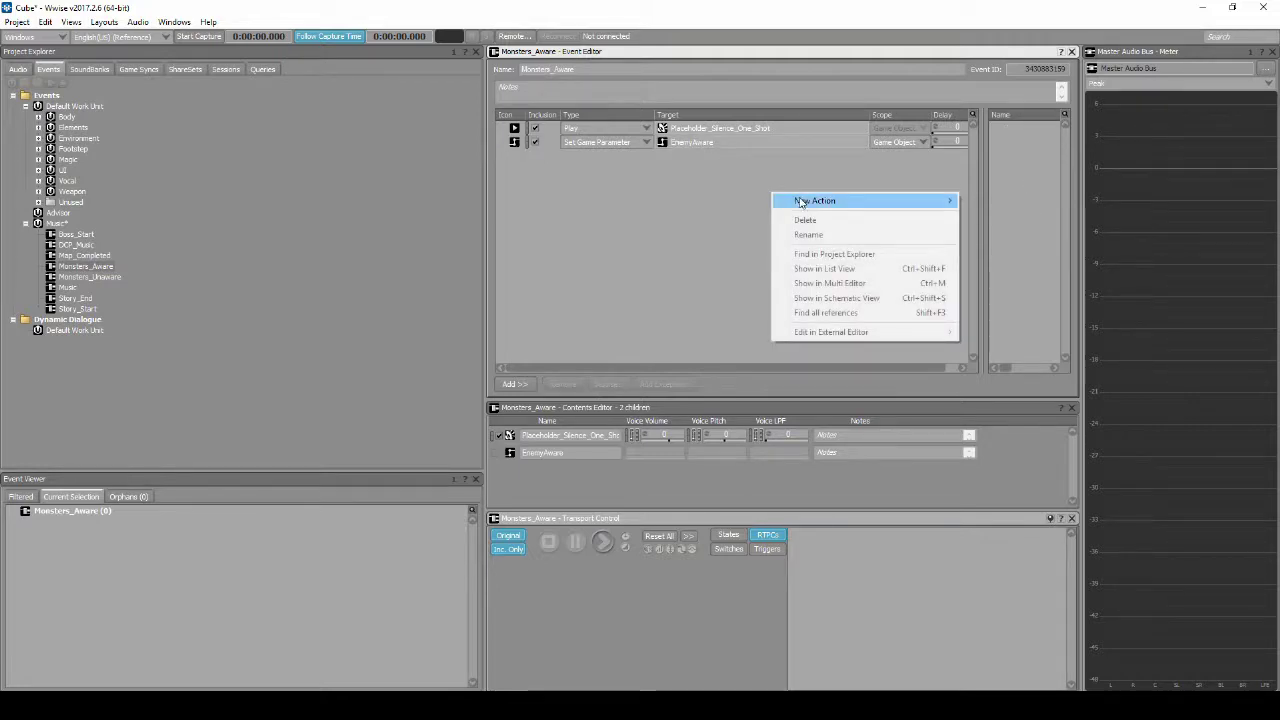
mouse_move(940, 202)
mouse_move(1025, 420)
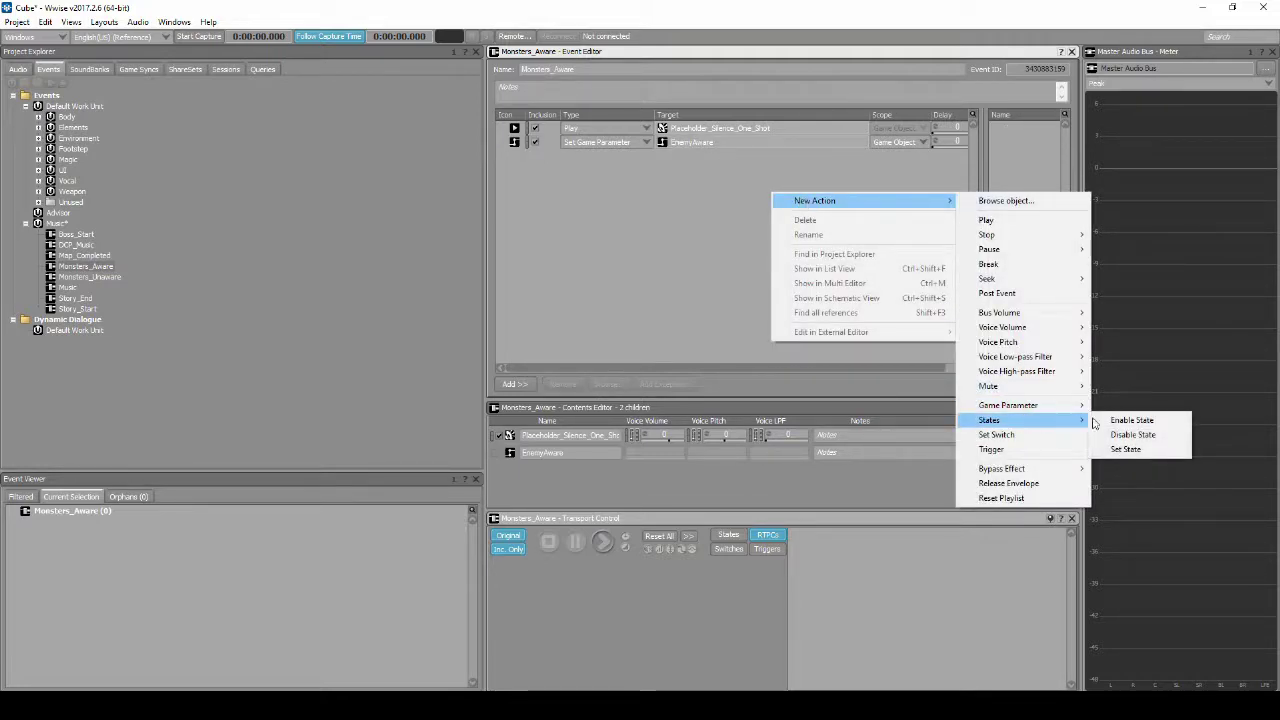
left_click(1122, 450)
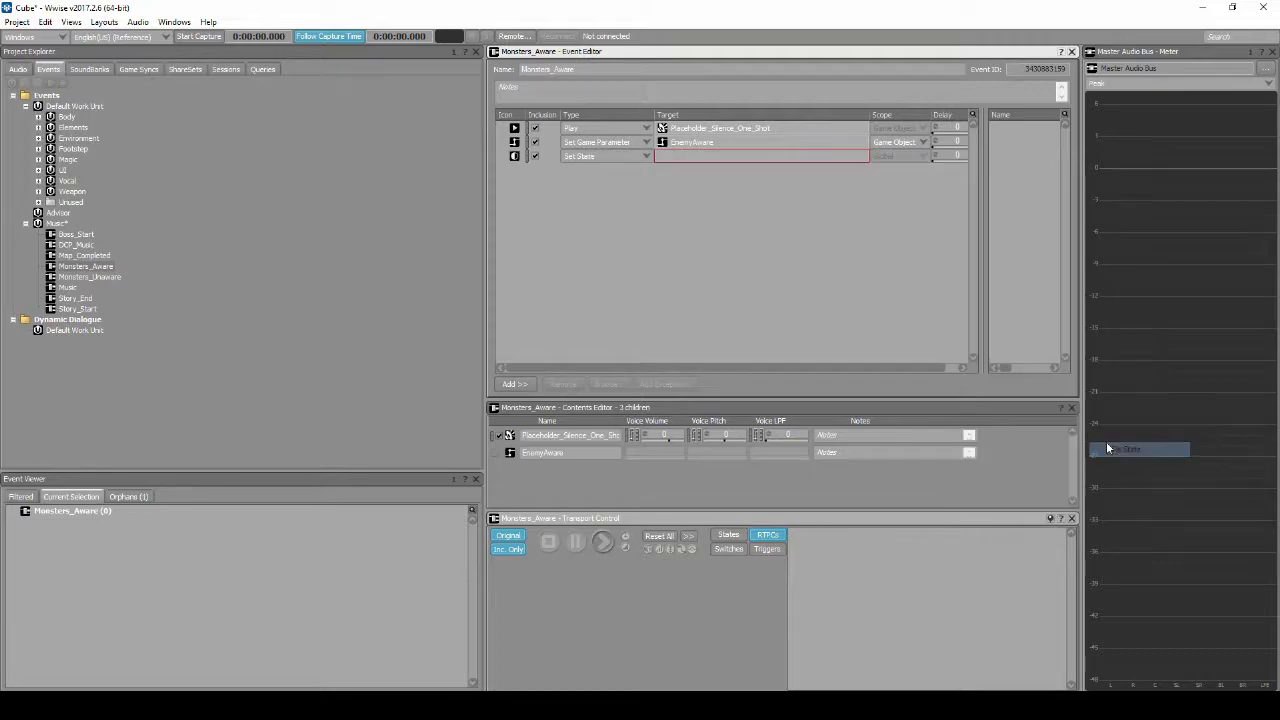
right_click(767, 159)
mouse_move(810, 162)
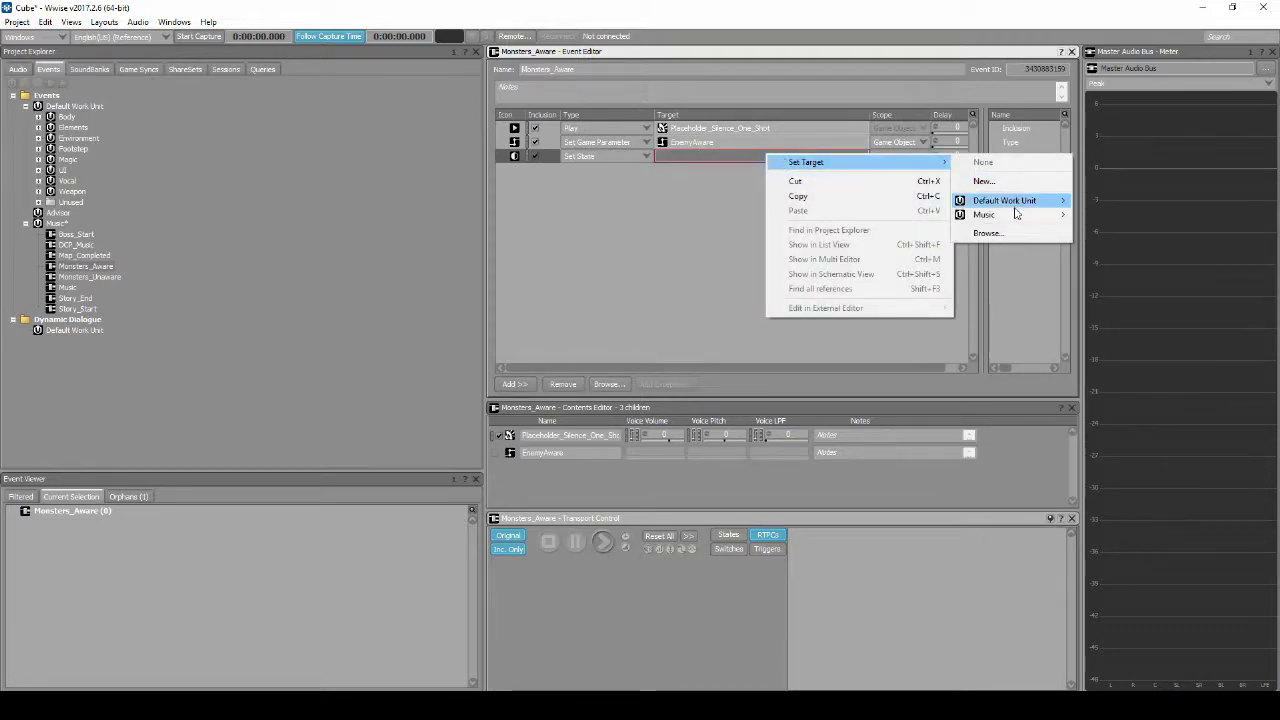
mouse_move(1018, 215)
mouse_move(1112, 217)
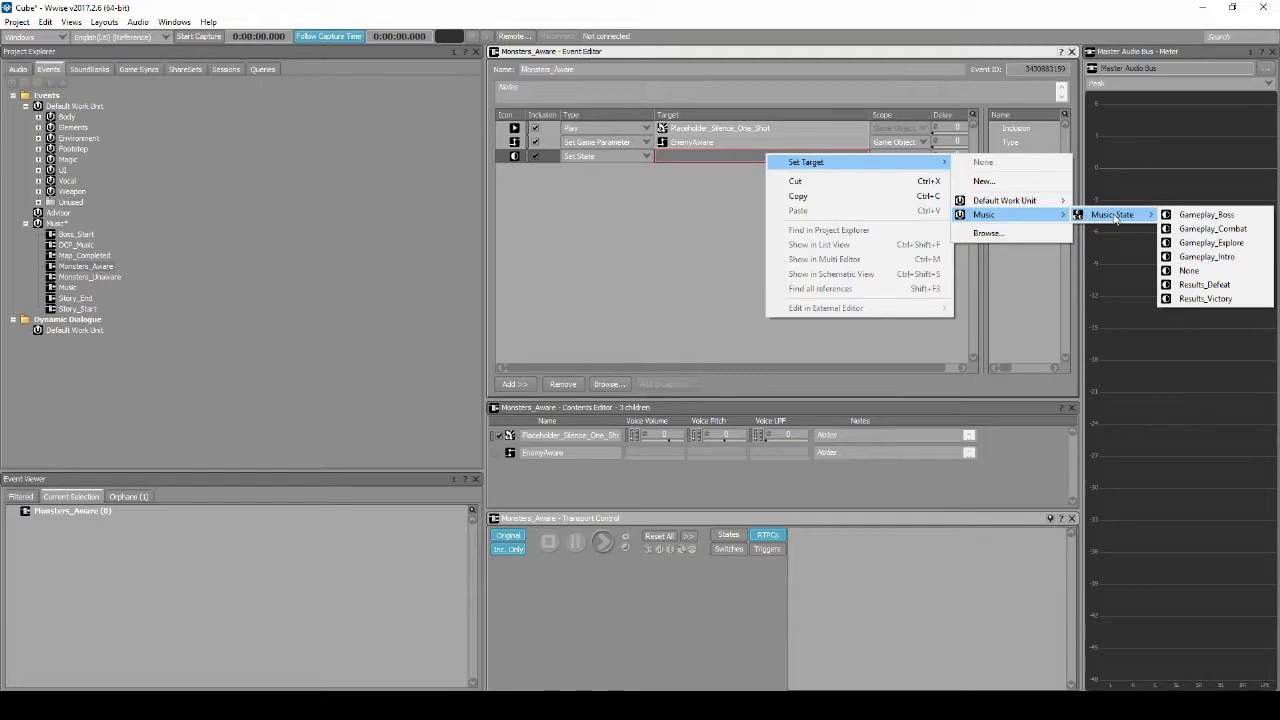
left_click(1183, 231)
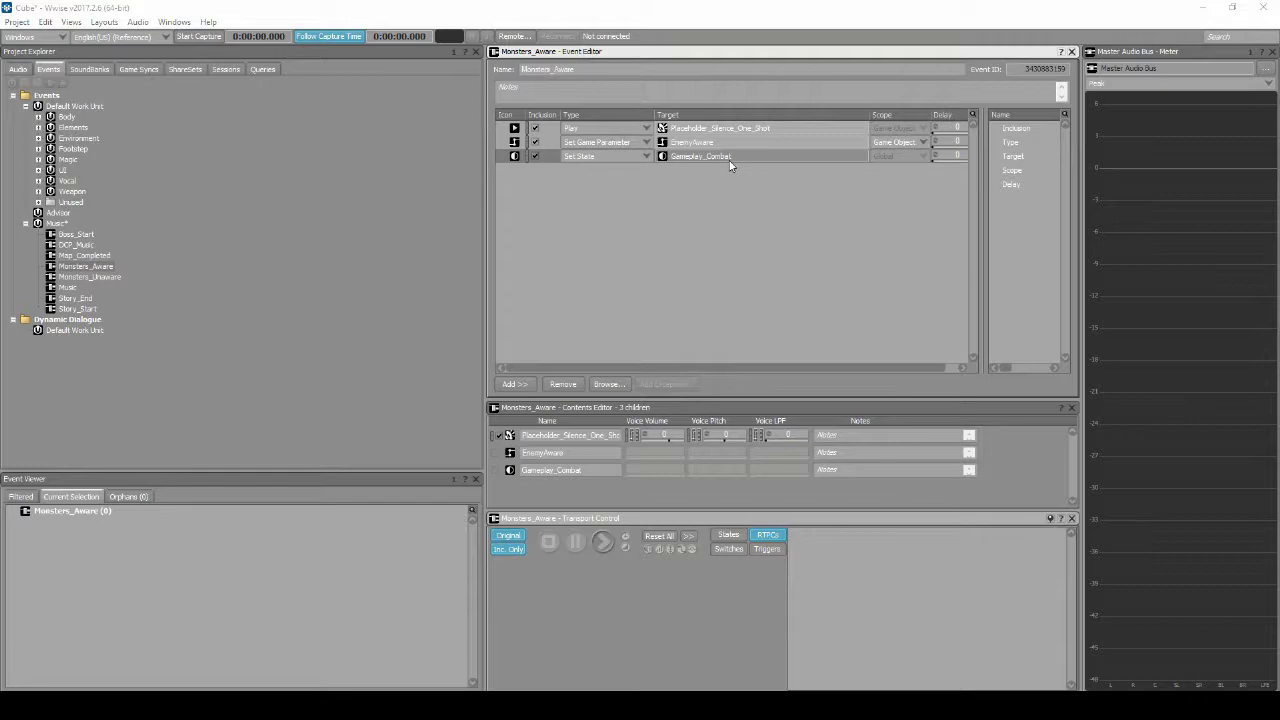
left_click(113, 276)
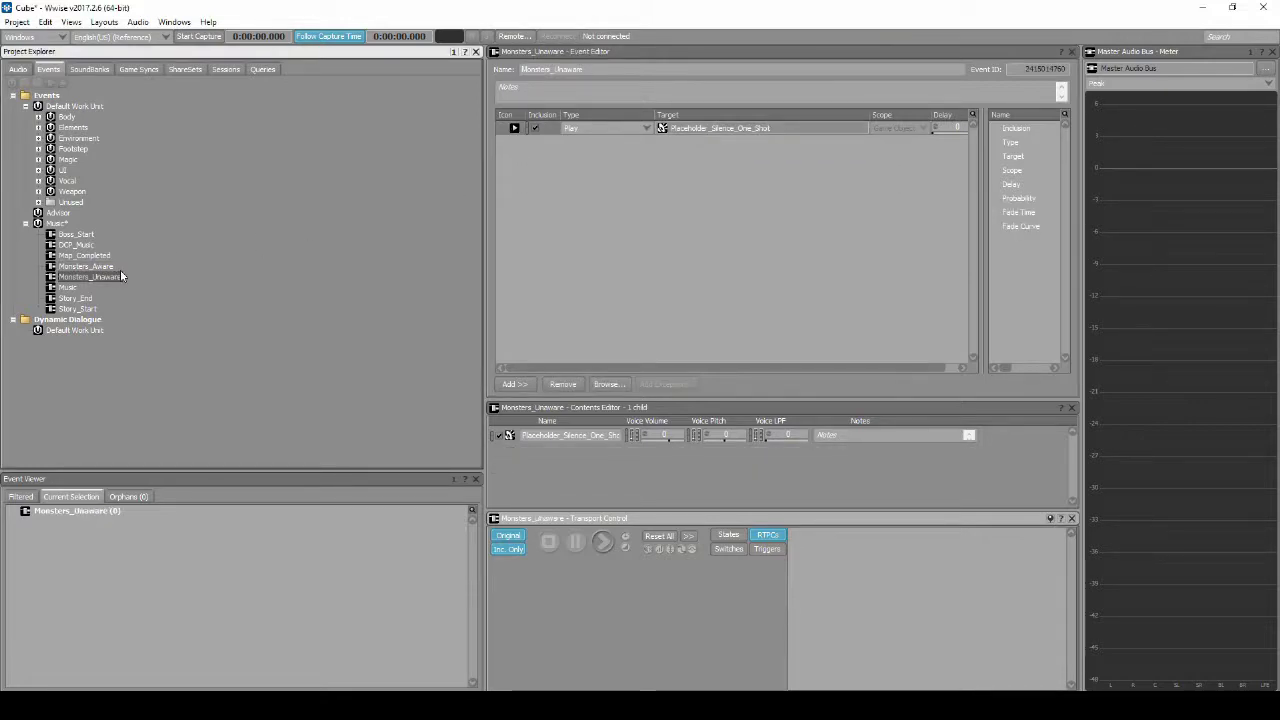
Step: Add a Set Game Parameter action to Monsters_Unaware targeting EnemyAware
right_click(598, 164)
mouse_move(642, 172)
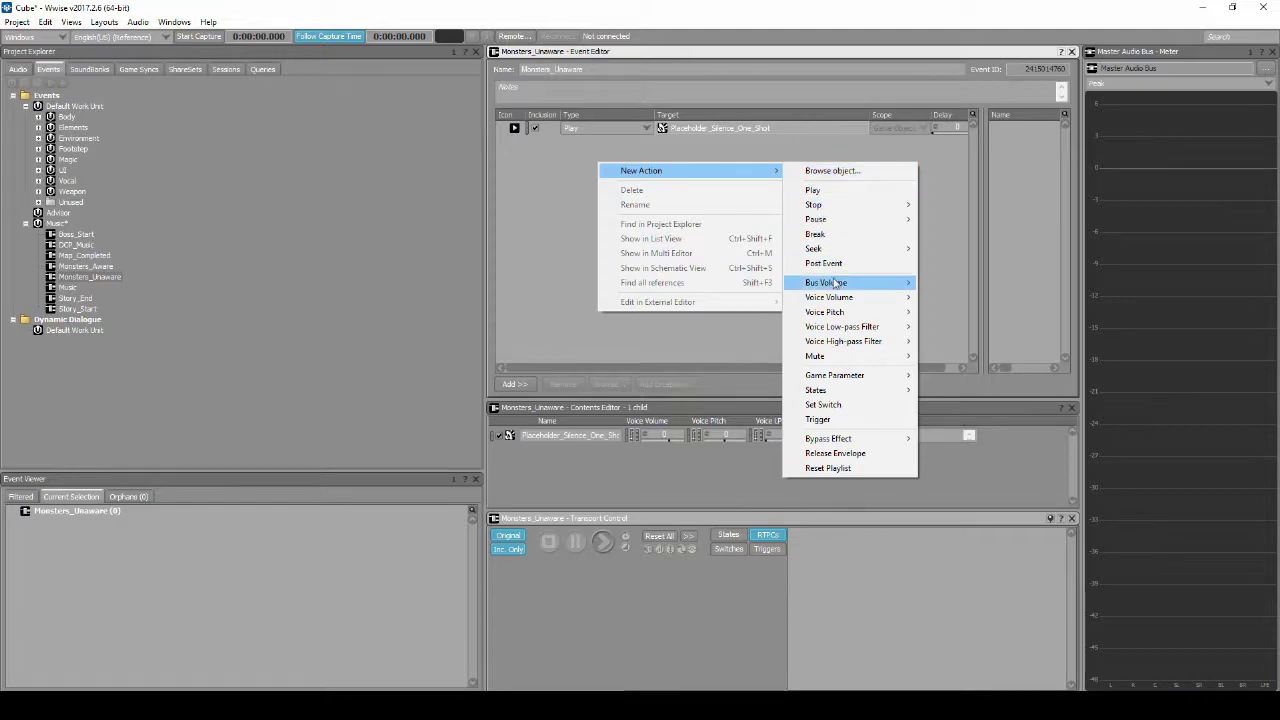
mouse_move(848, 382)
left_click(965, 377)
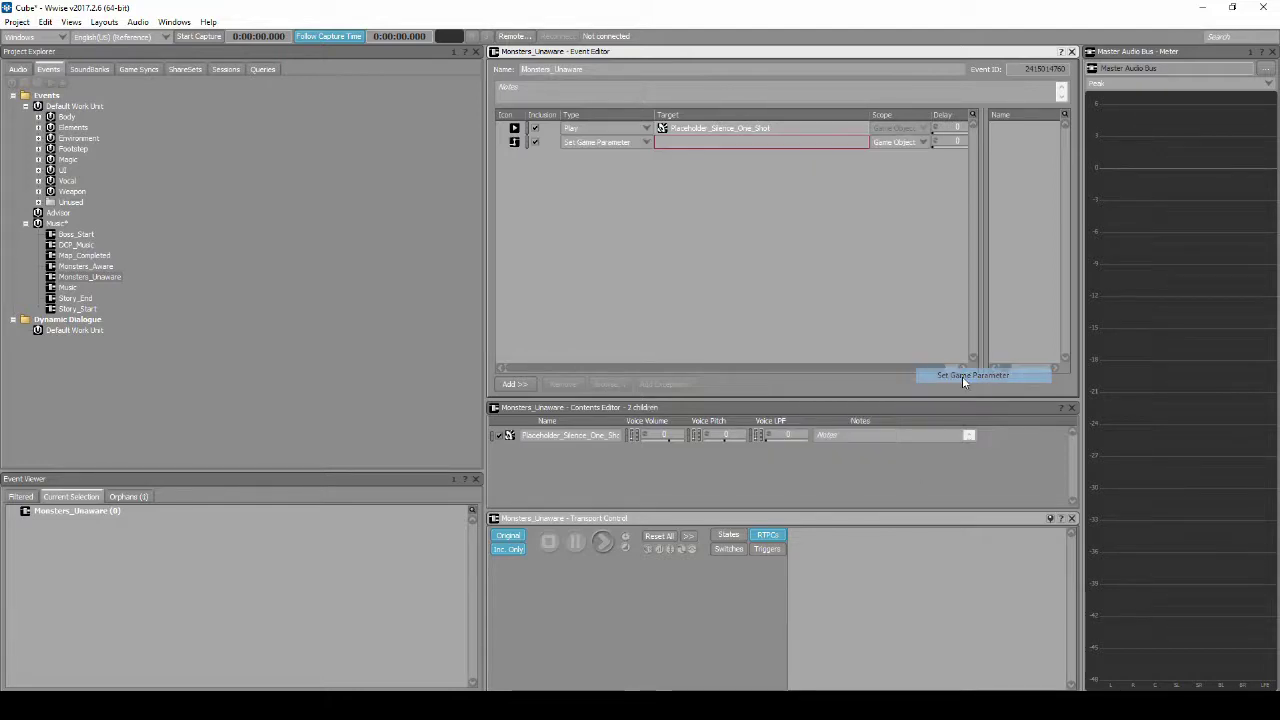
right_click(734, 147)
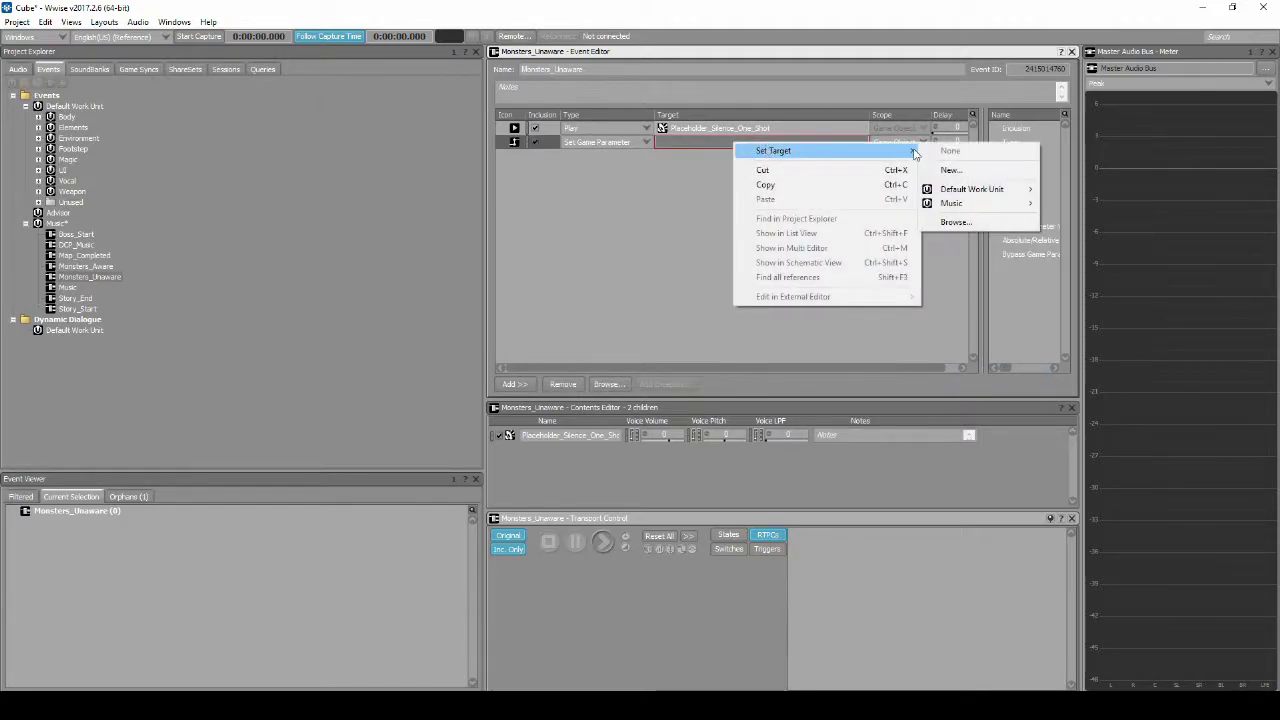
mouse_move(958, 204)
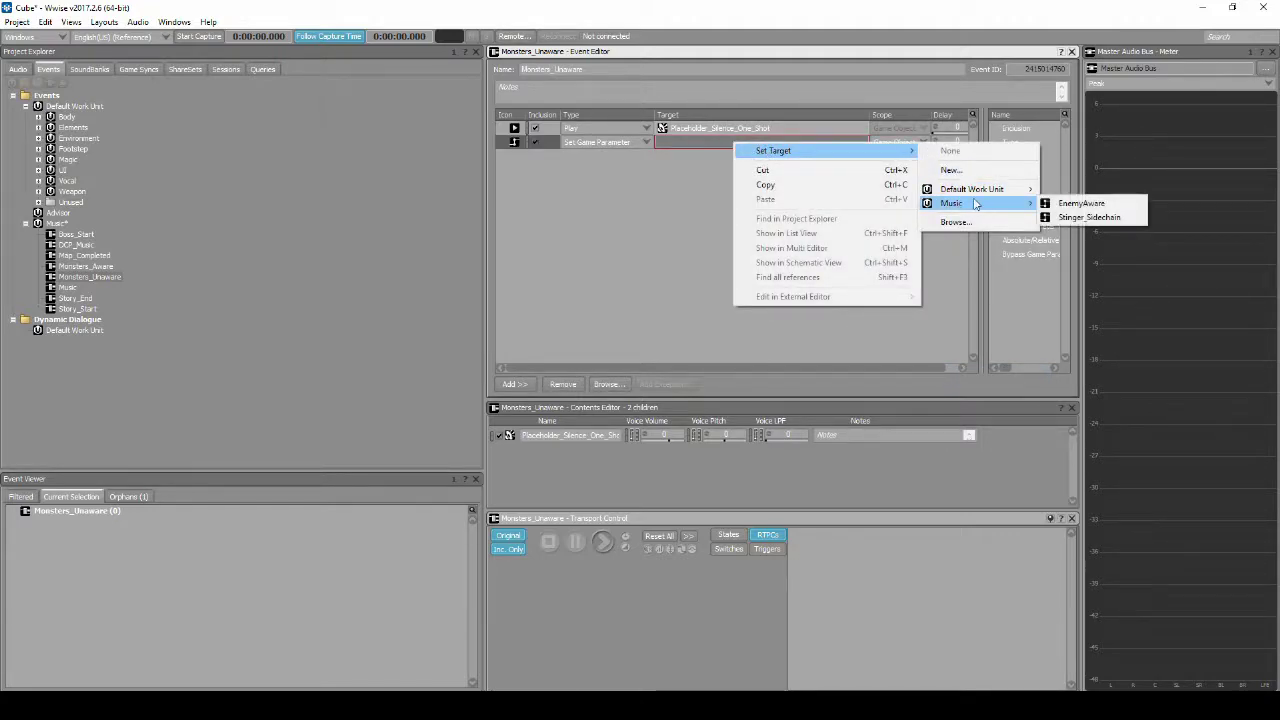
left_click(1053, 204)
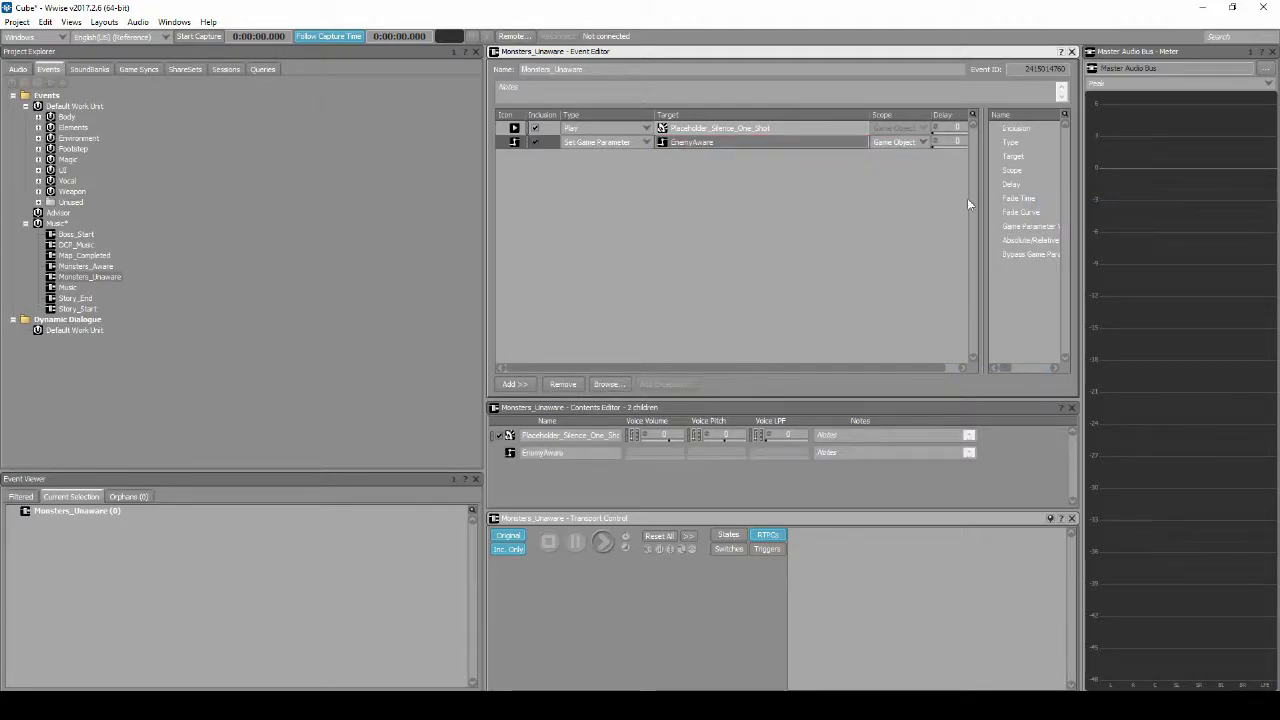
Step: Add a Set State action for Music_State Gameplay_Explore, then select Map_Completed
right_click(690, 190)
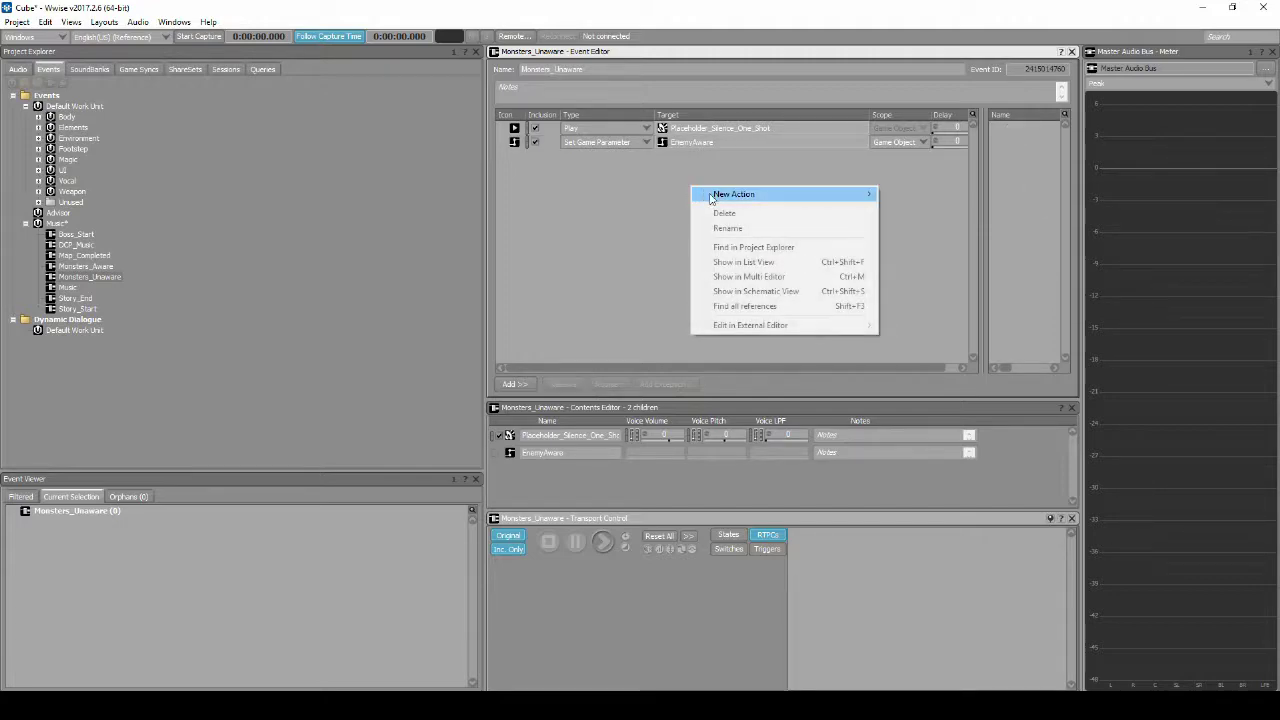
mouse_move(712, 196)
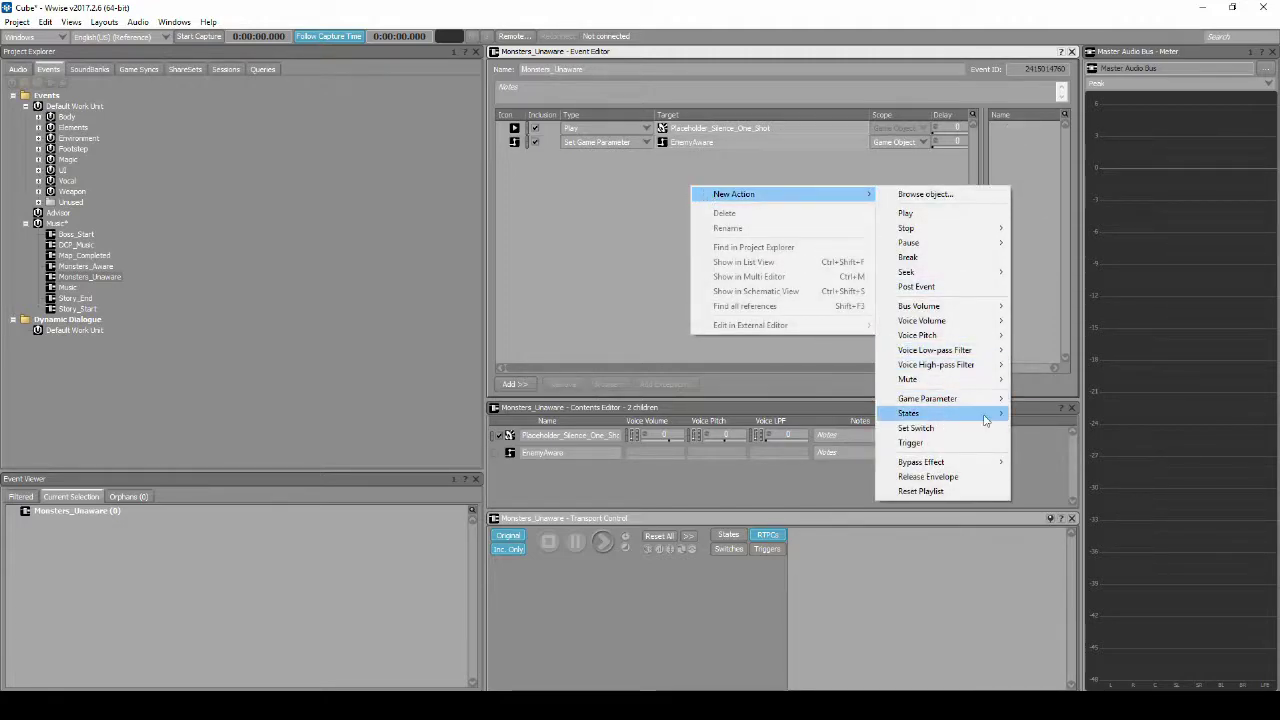
mouse_move(986, 414)
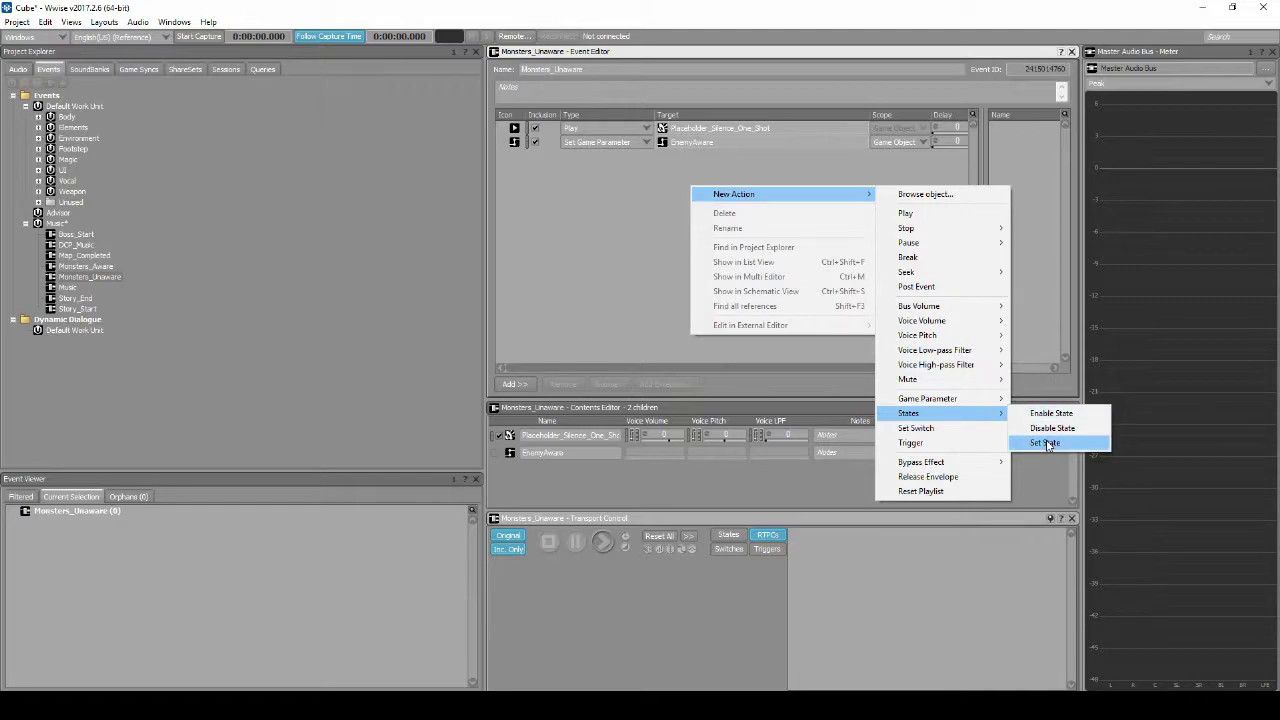
left_click(1045, 443)
left_click(825, 158)
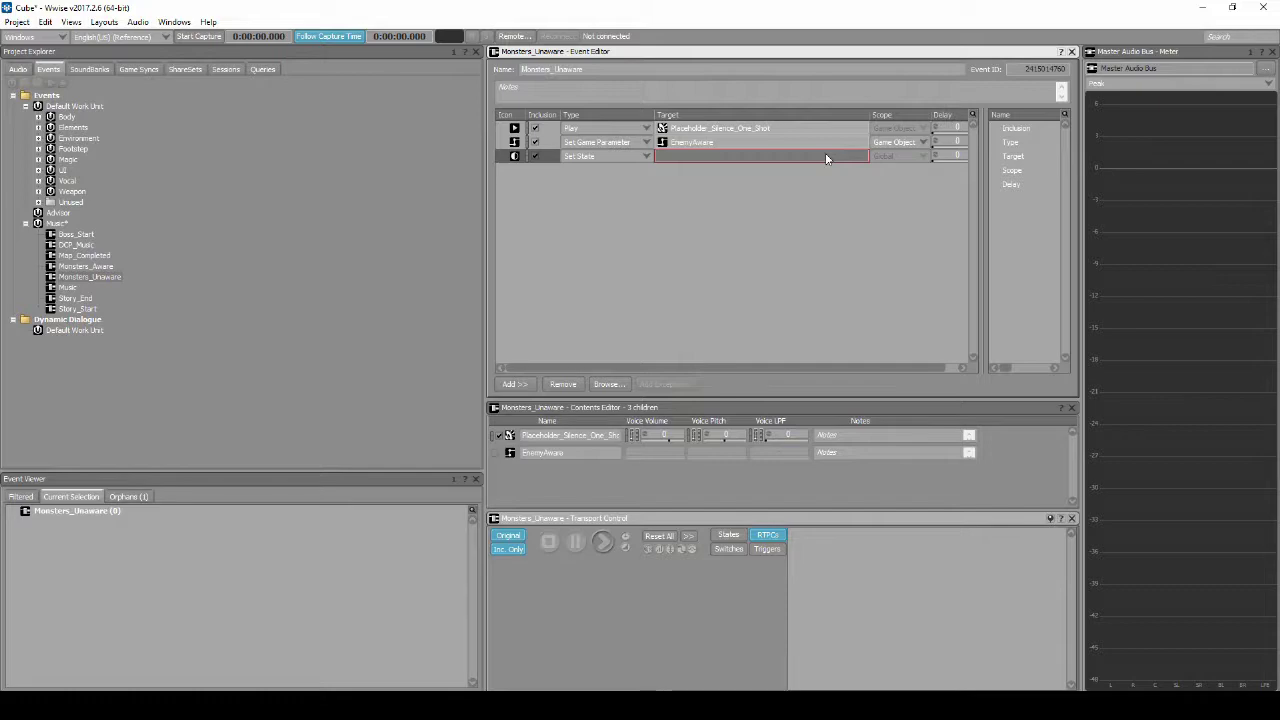
right_click(826, 158)
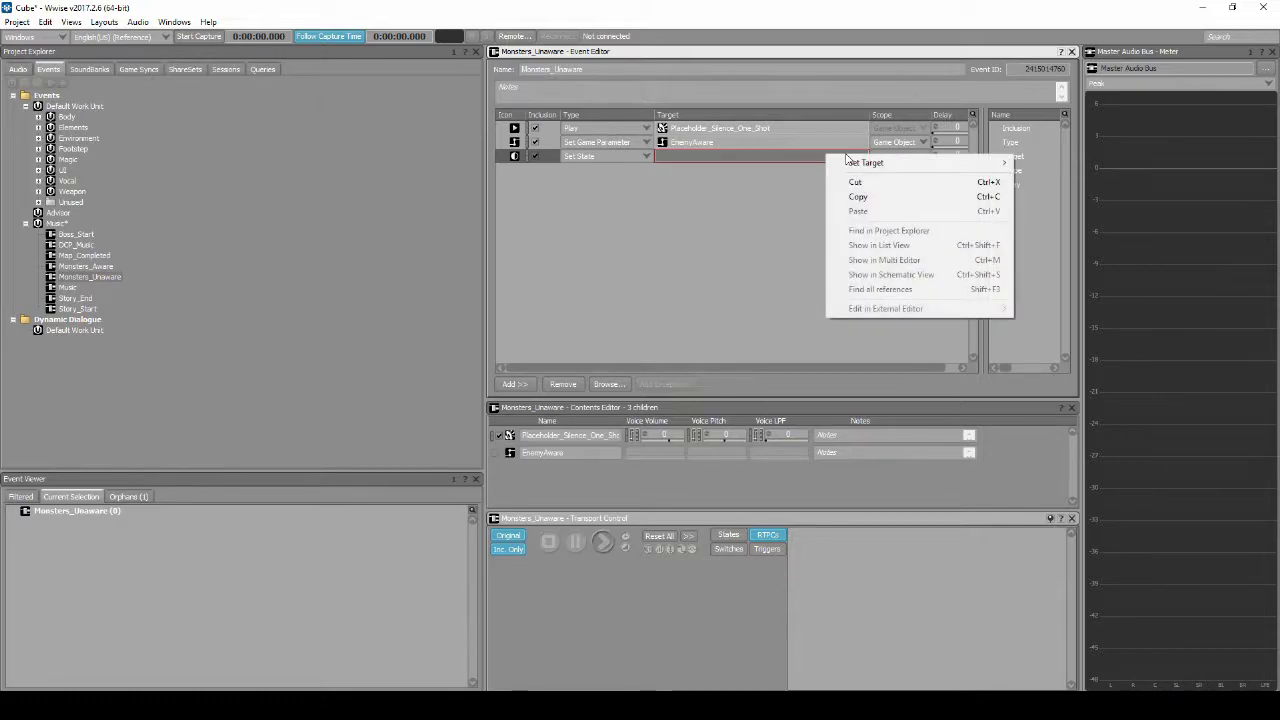
mouse_move(880, 164)
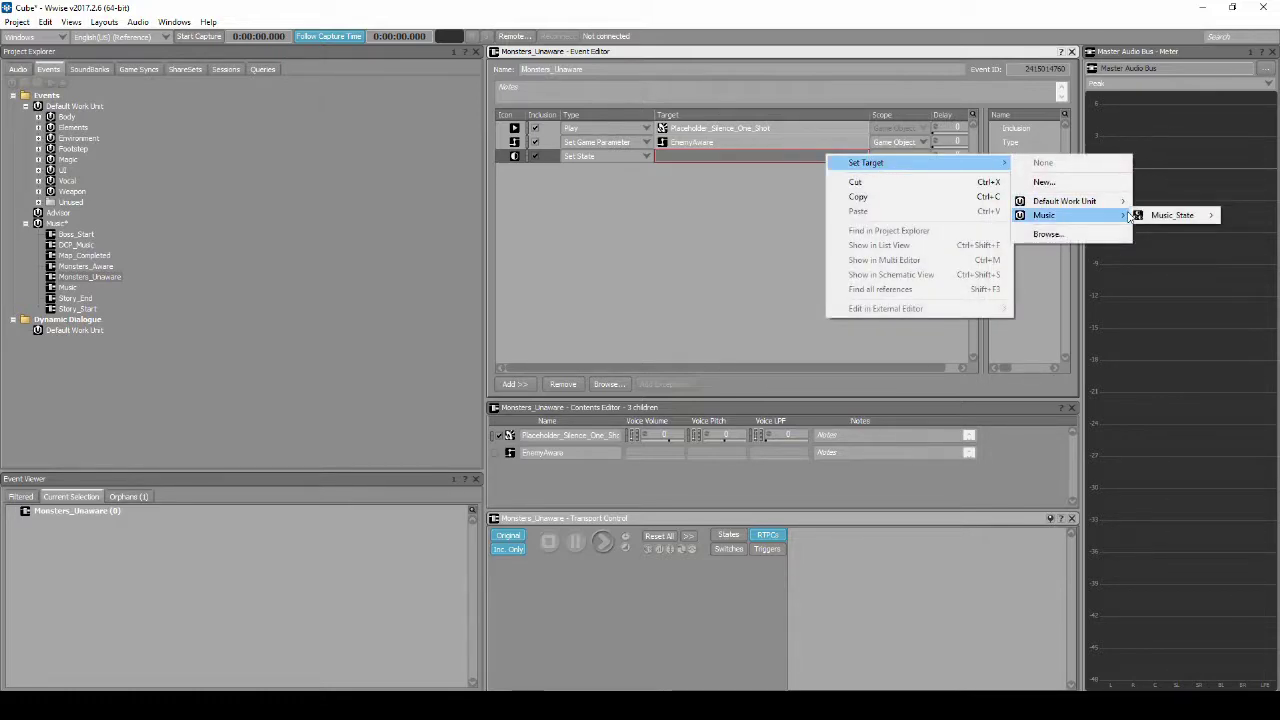
mouse_move(1165, 215)
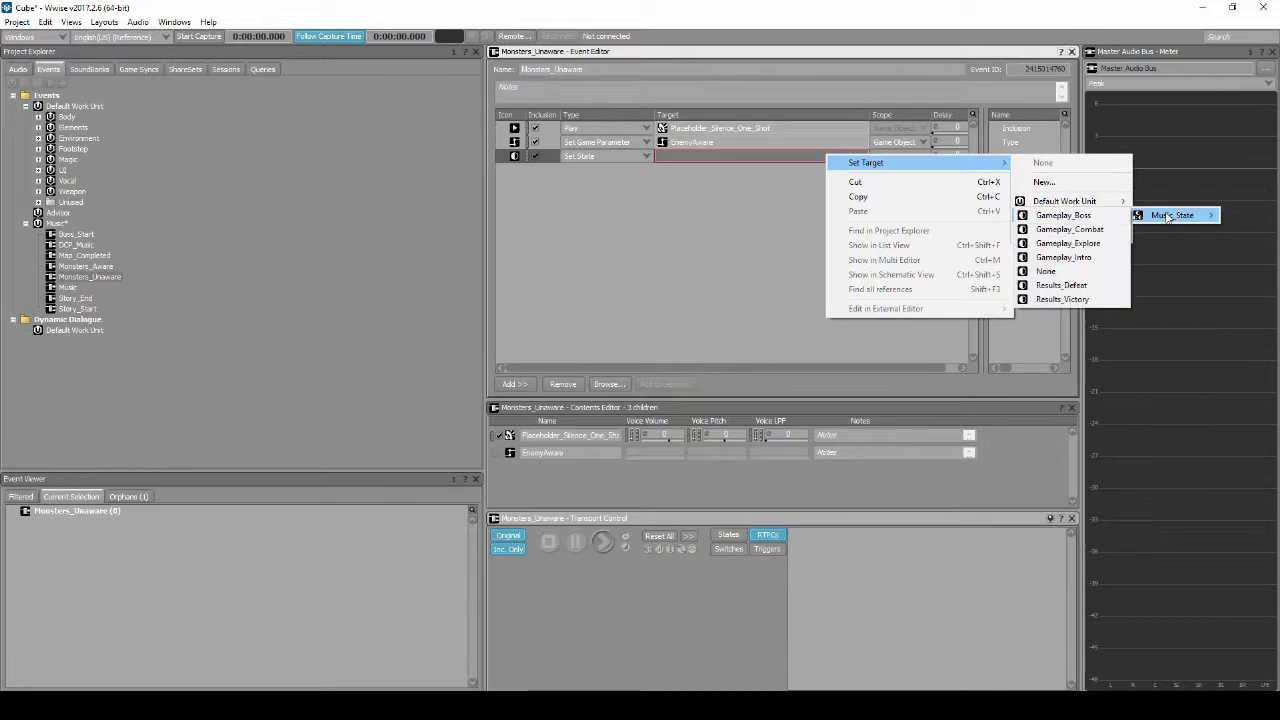
left_click(1091, 249)
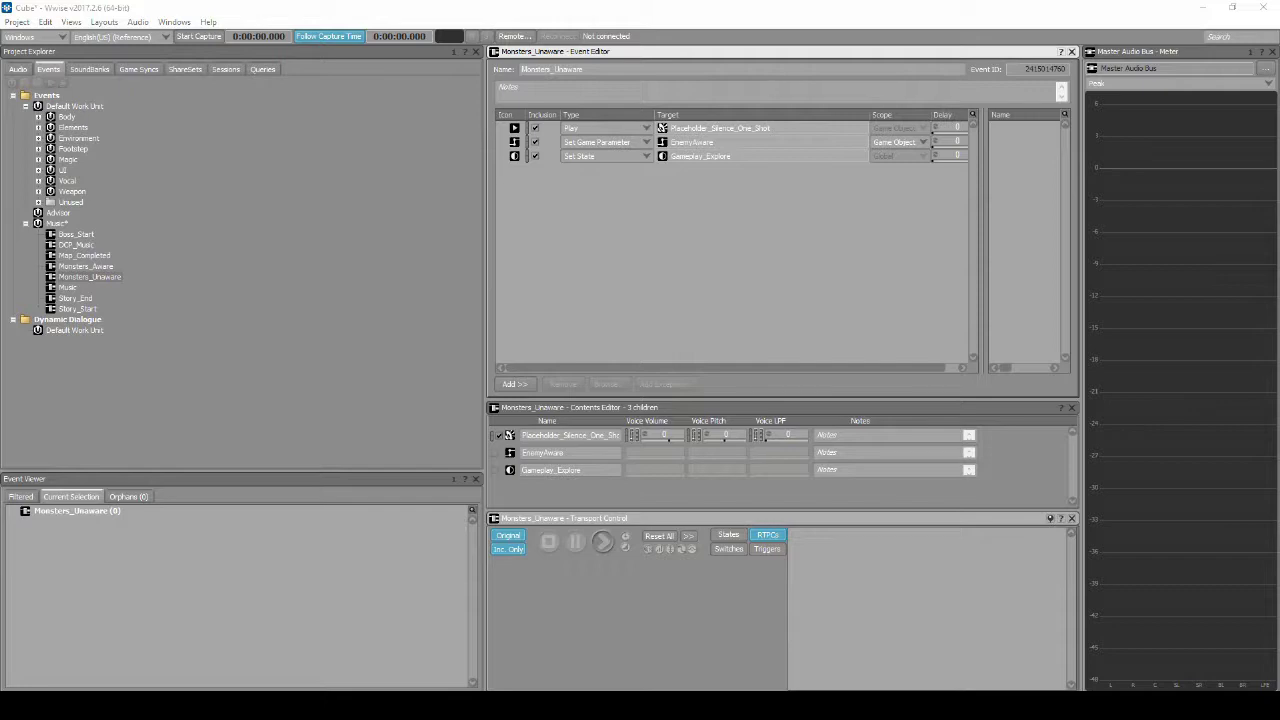
left_click(91, 257)
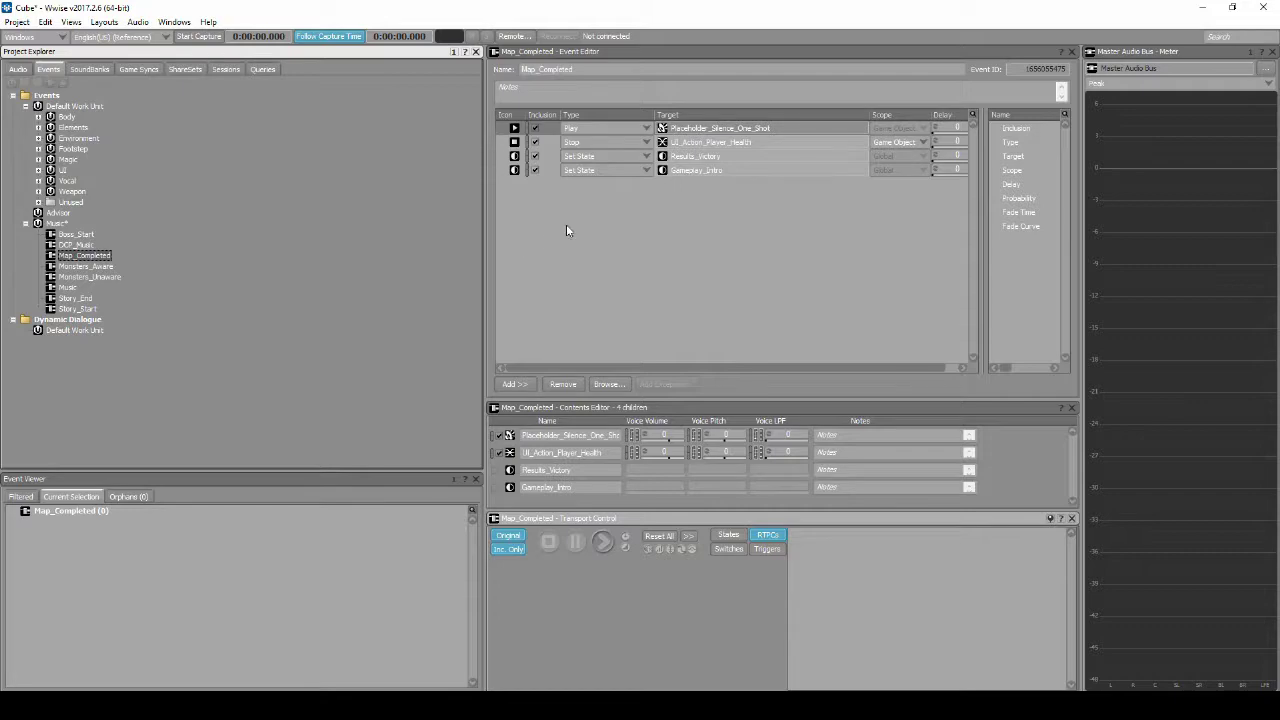
Step: Add a Set Switch action to Map_Completed that targets Music > Gameplay_Switch > Explore
right_click(593, 221)
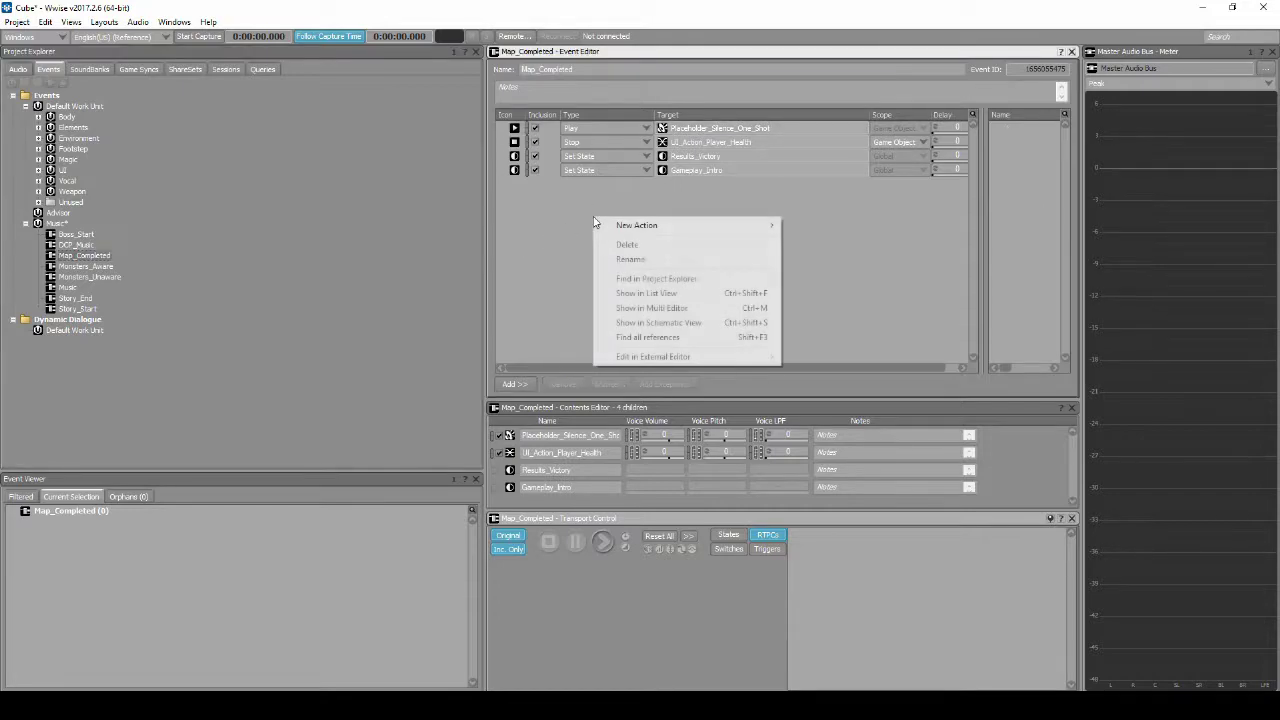
mouse_move(625, 226)
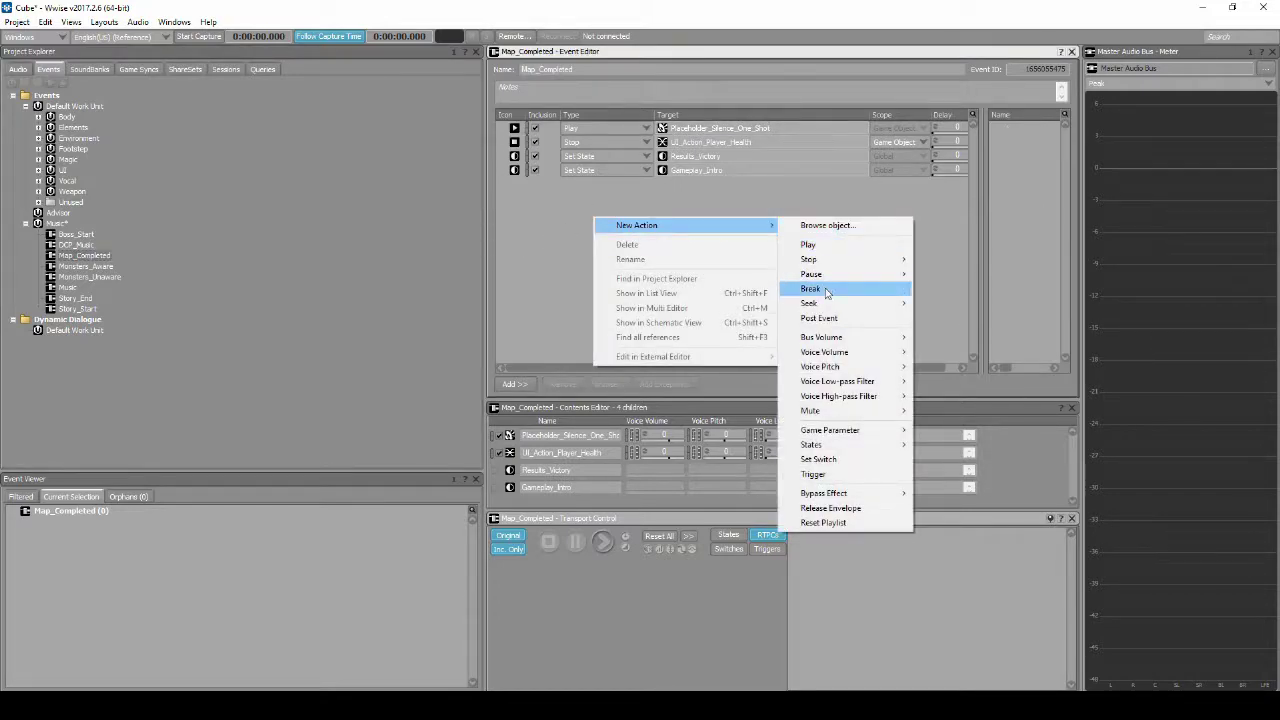
left_click(818, 459)
left_click(788, 182)
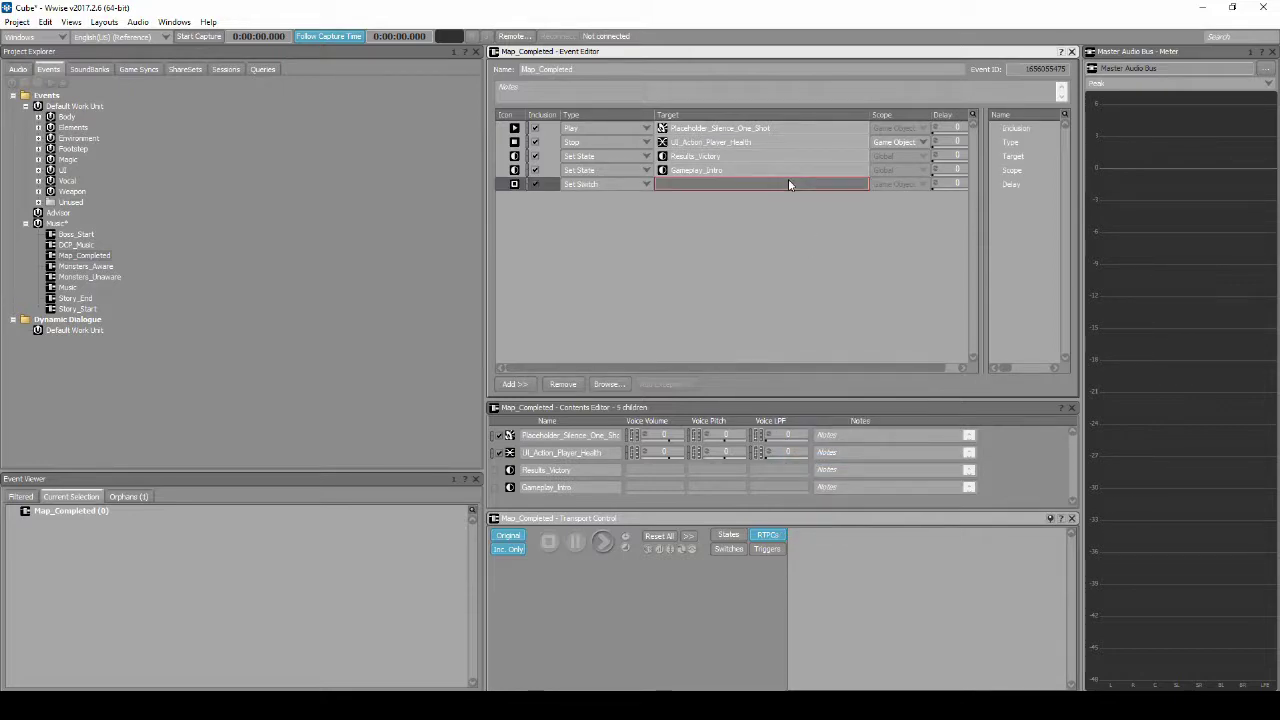
right_click(788, 182)
mouse_move(815, 189)
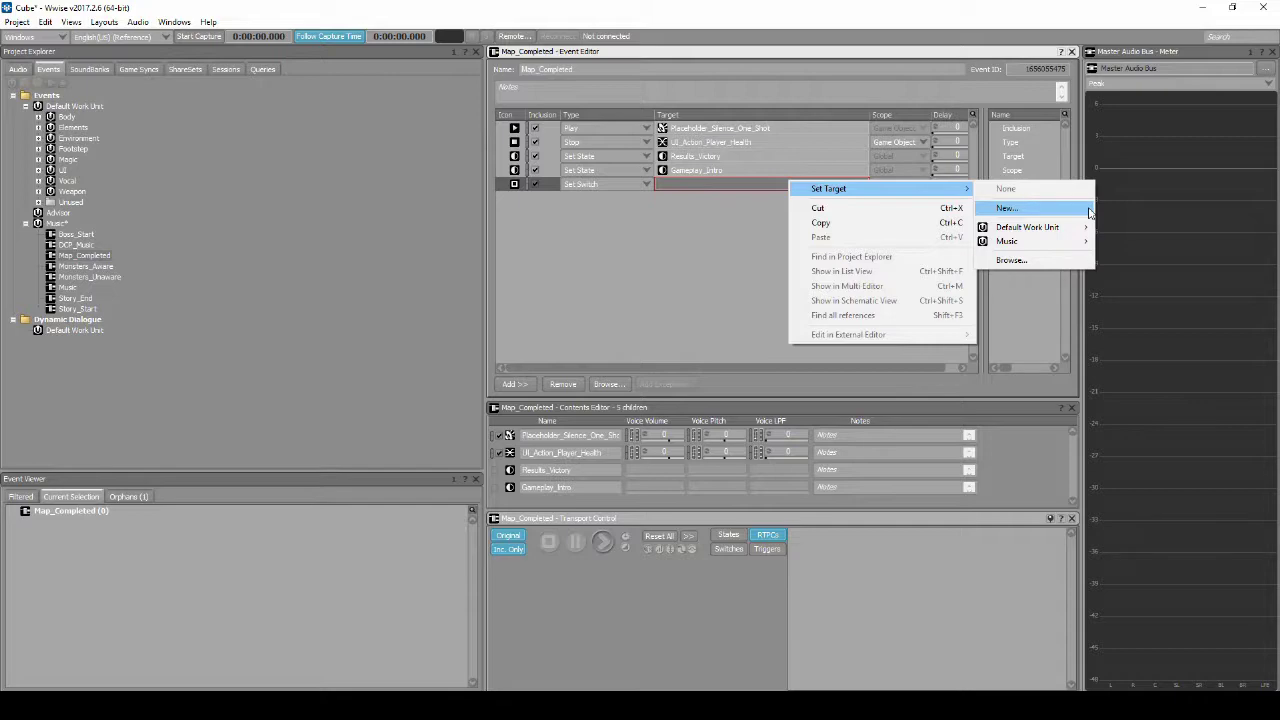
mouse_move(1090, 244)
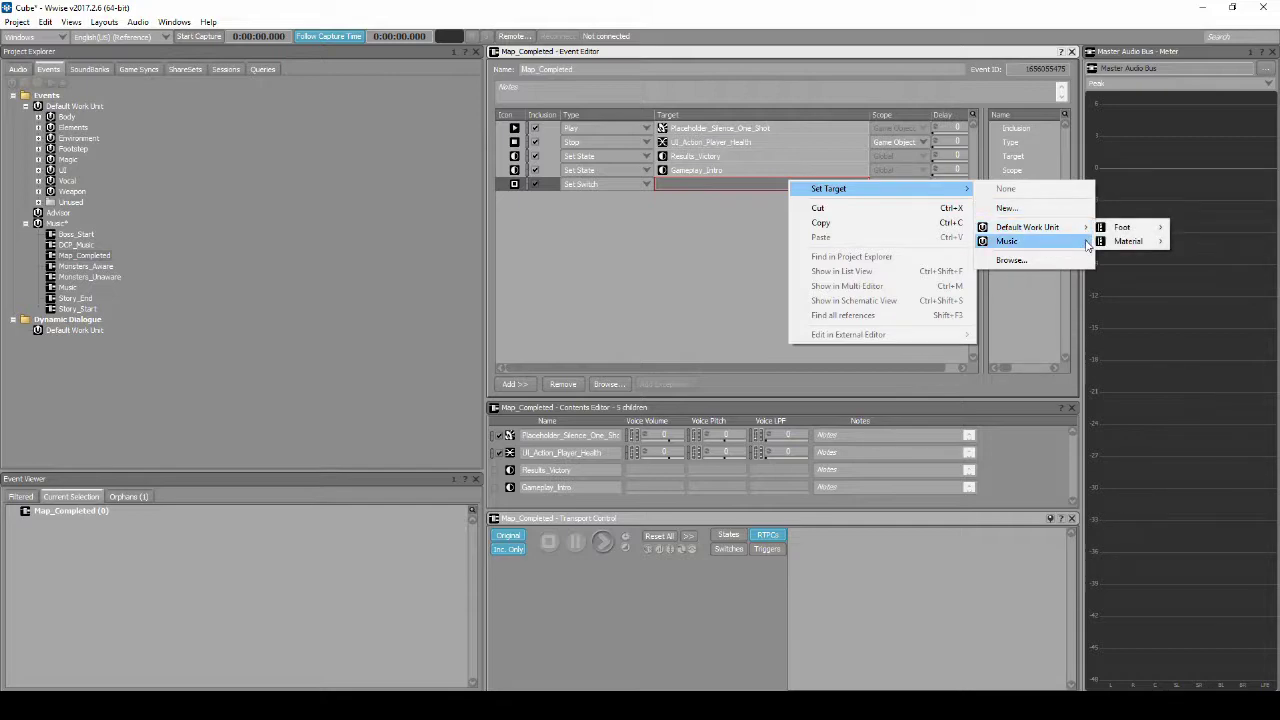
mouse_move(1150, 241)
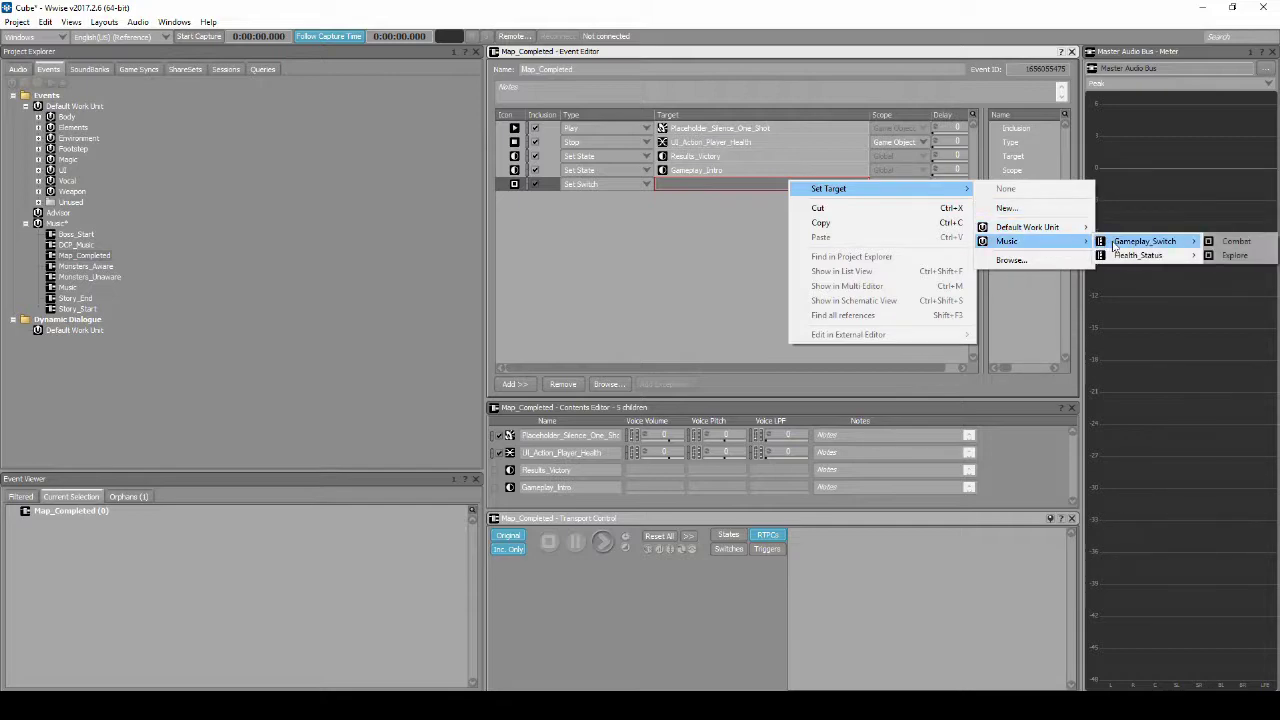
left_click(1234, 256)
Step: Expand Vocal > Vocal_Player and open the Death_Player event
left_click(39, 181)
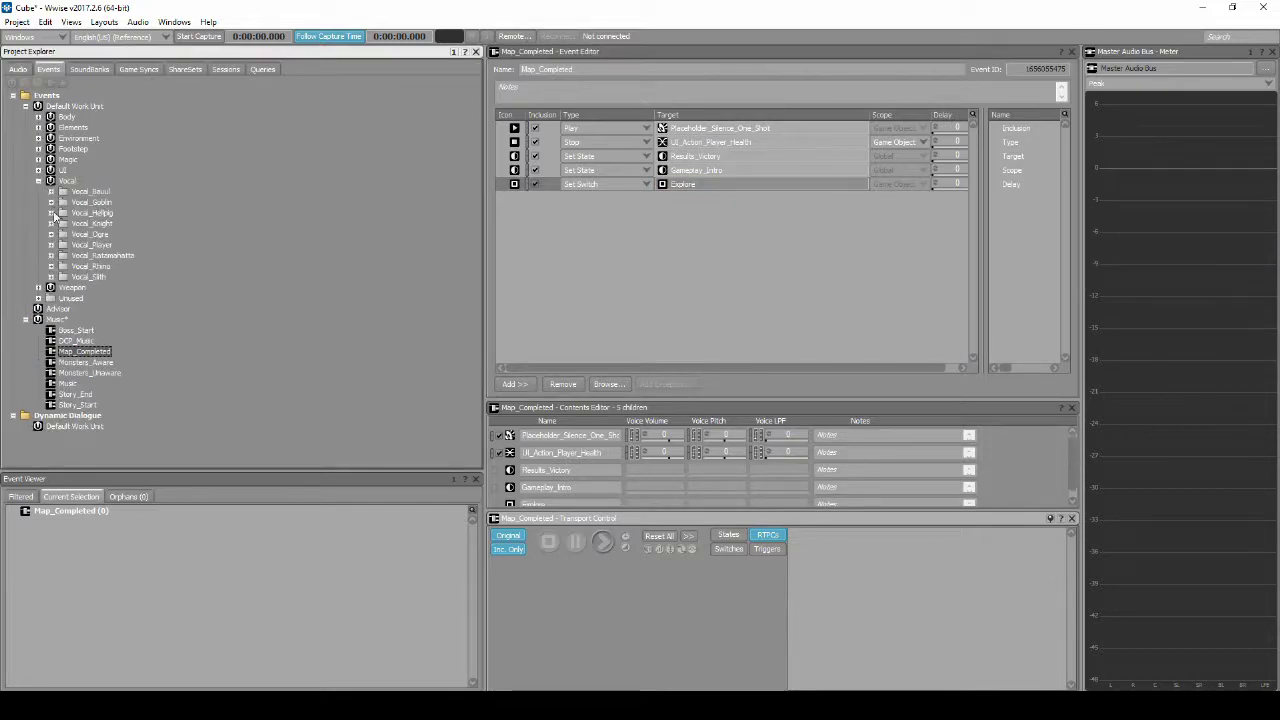
left_click(51, 245)
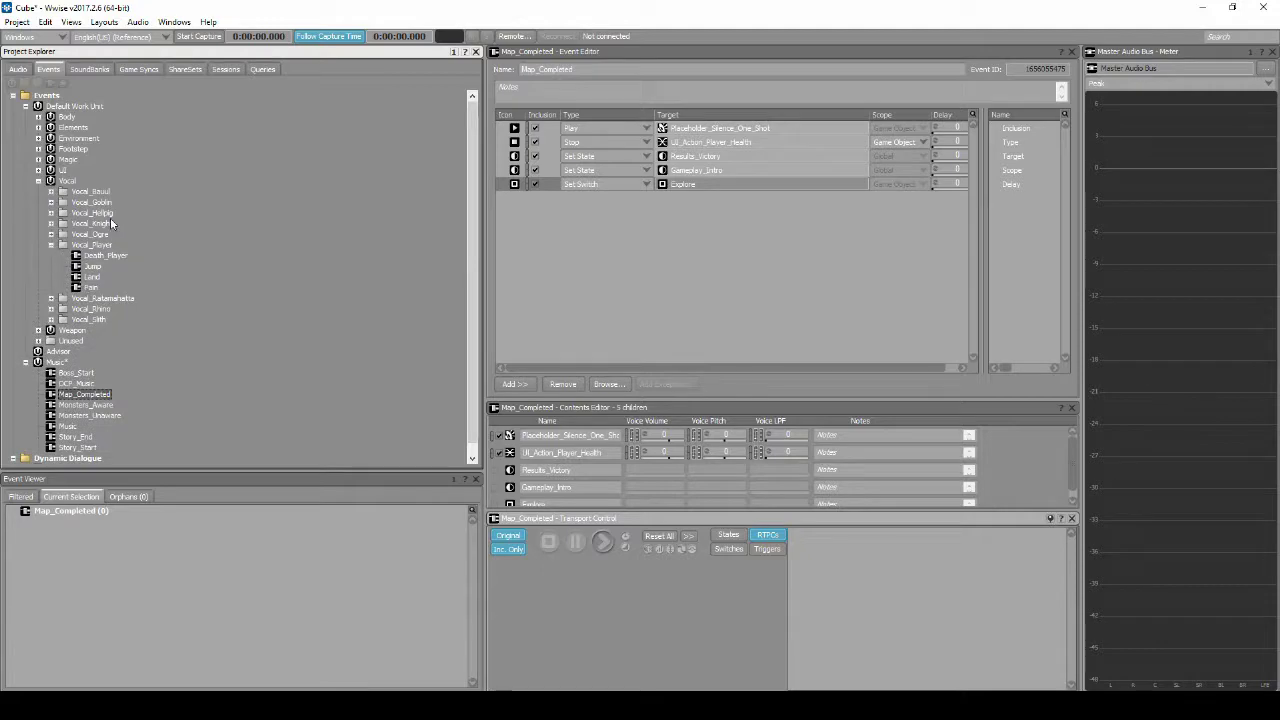
left_click(112, 255)
Step: Add a Set Switch action to Death_Player targeting Gameplay_Switch > Explore
right_click(627, 220)
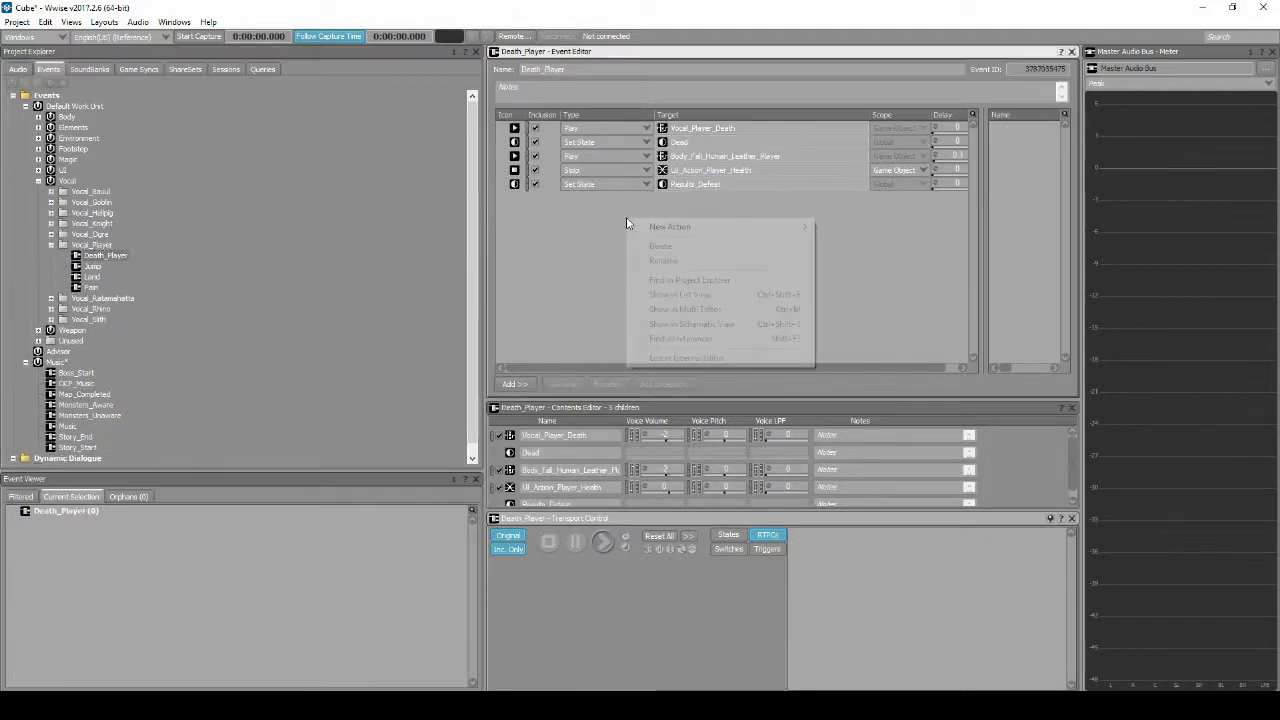
mouse_move(671, 226)
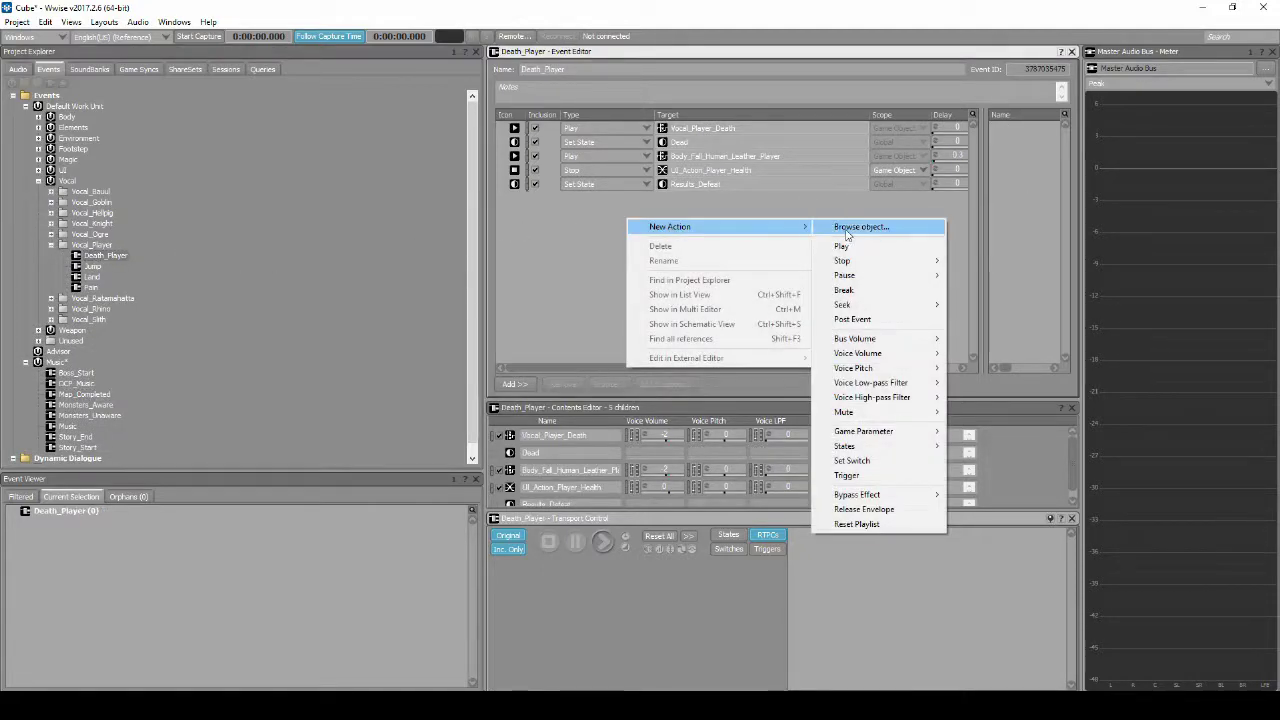
left_click(865, 462)
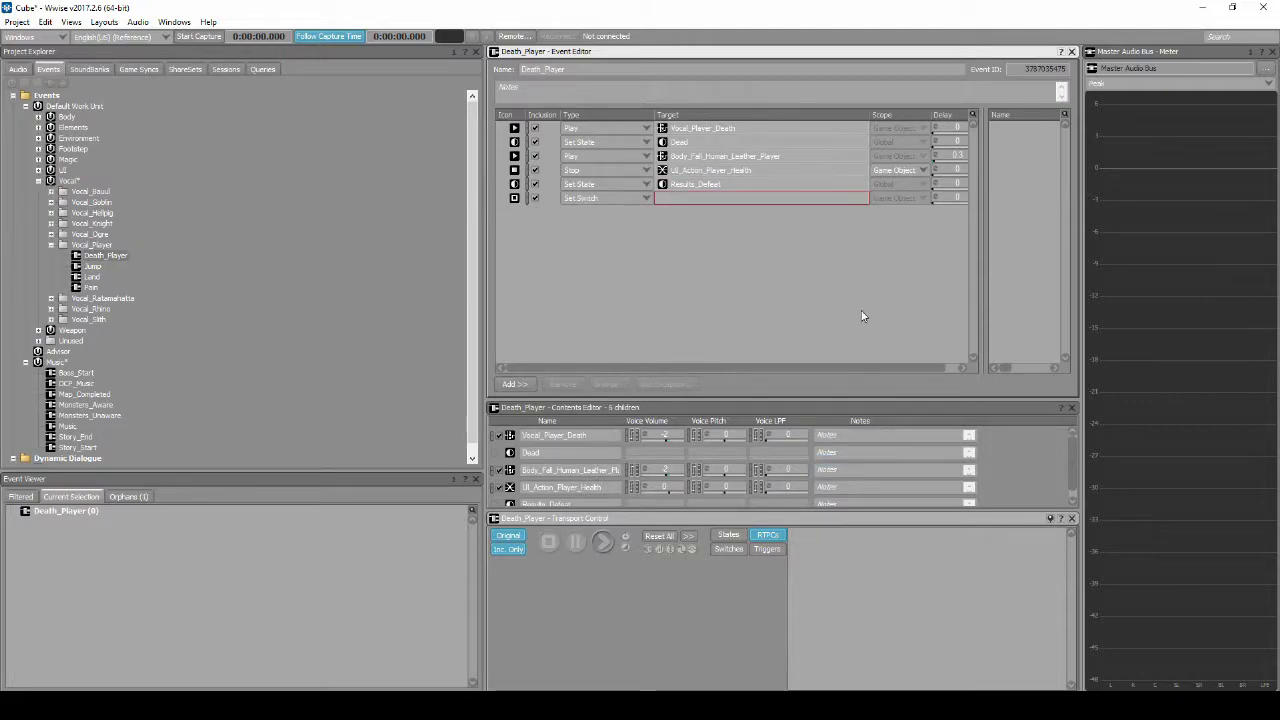
right_click(835, 198)
mouse_move(900, 202)
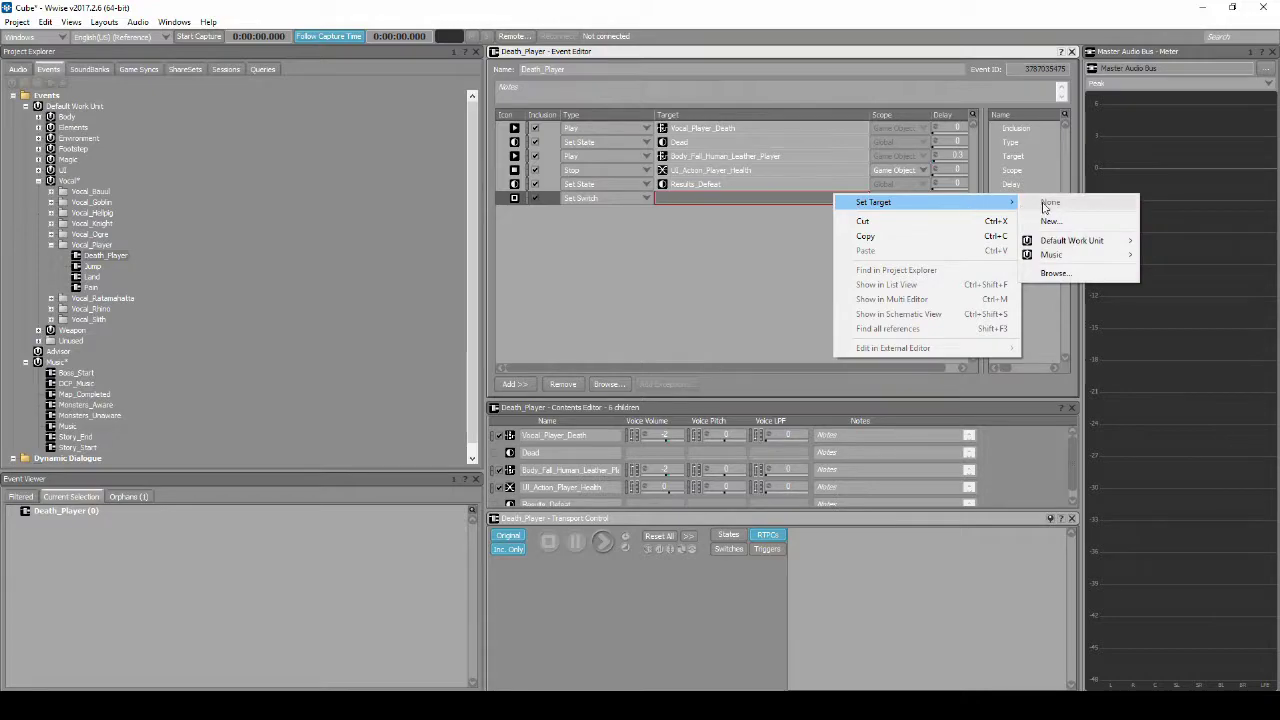
mouse_move(1052, 255)
mouse_move(1172, 258)
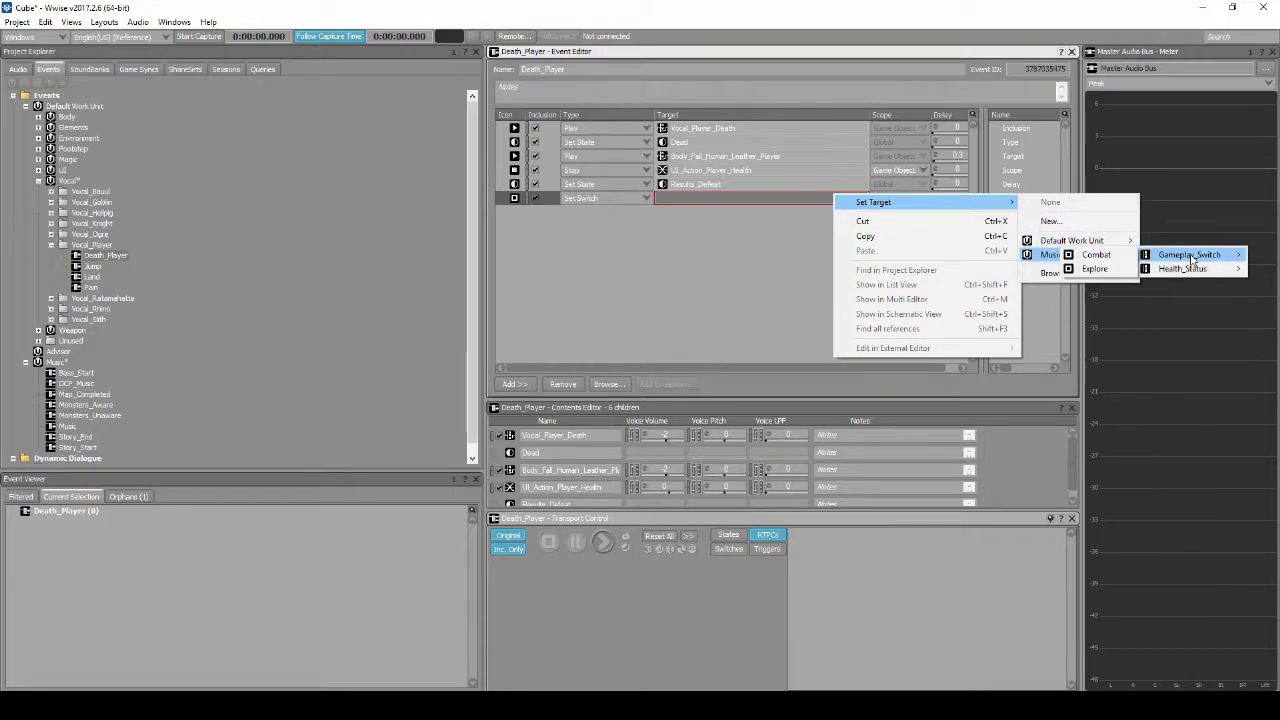
left_click(1096, 270)
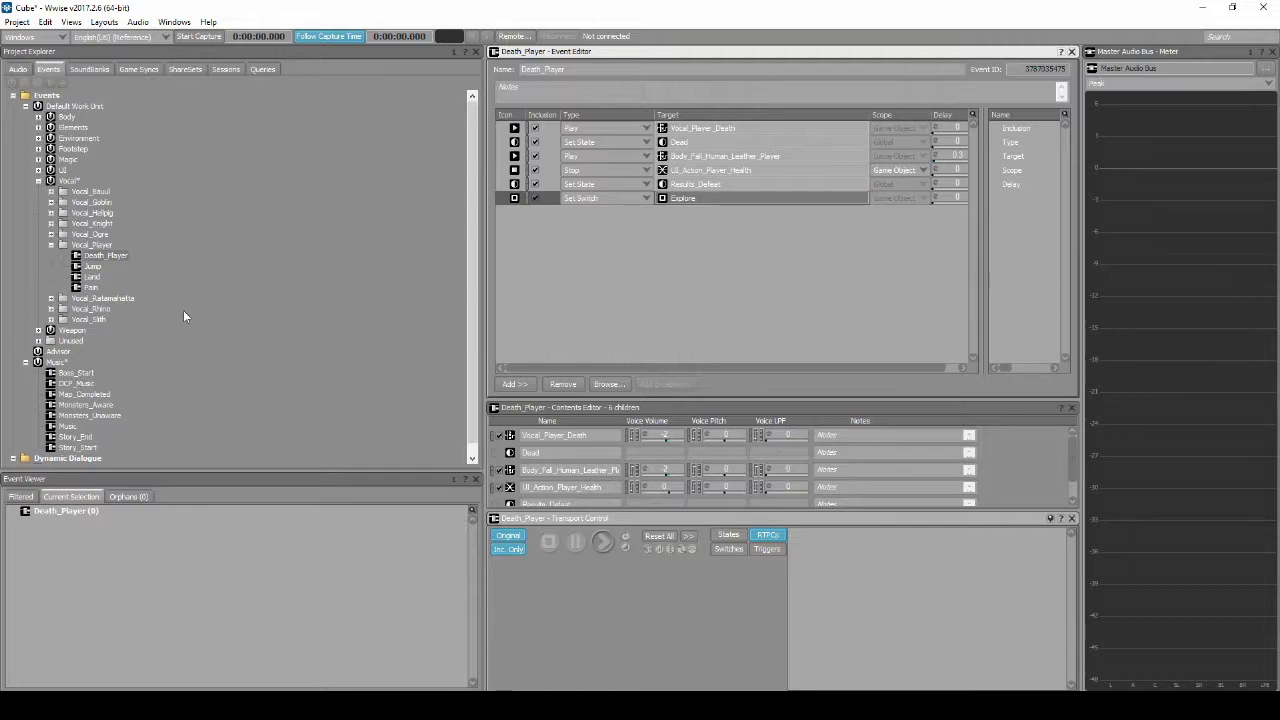
scroll(184, 317, "down", 1)
Step: Open the Music event and delete its placeholder Play action
left_click(67, 415)
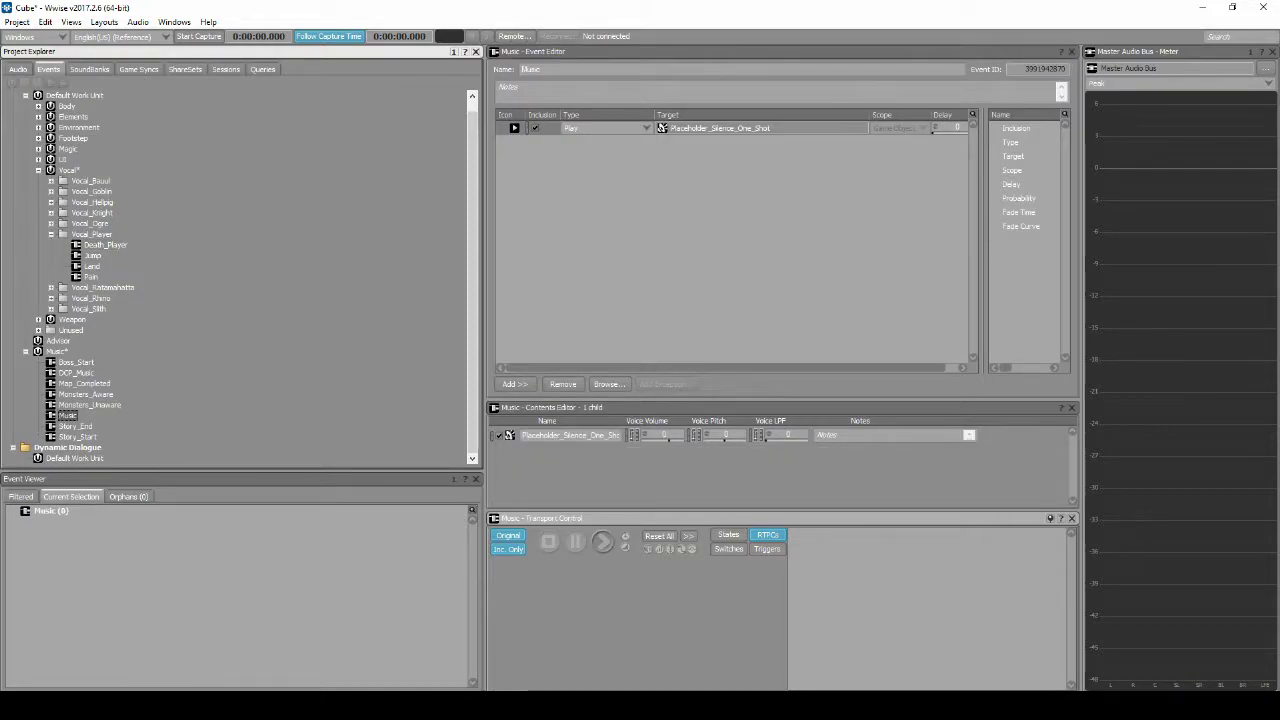
key("Up")
scroll(142, 410, "up", 1)
key("Down")
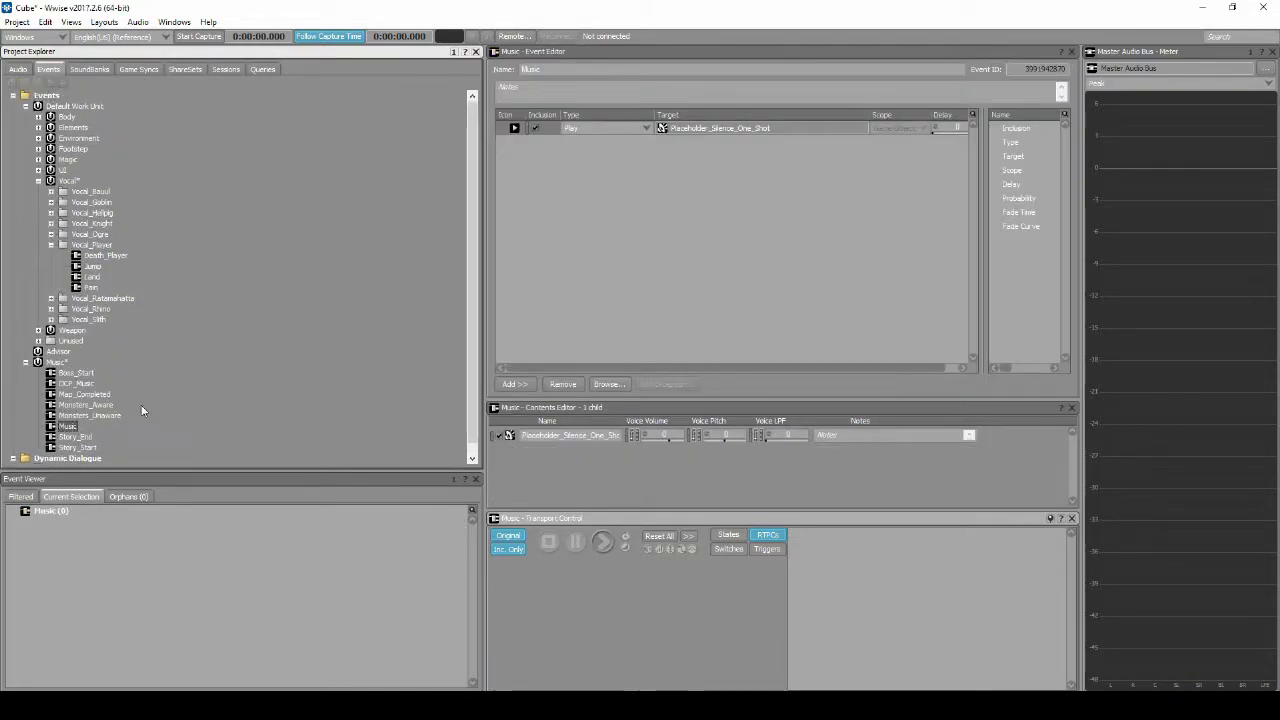
left_click(676, 131)
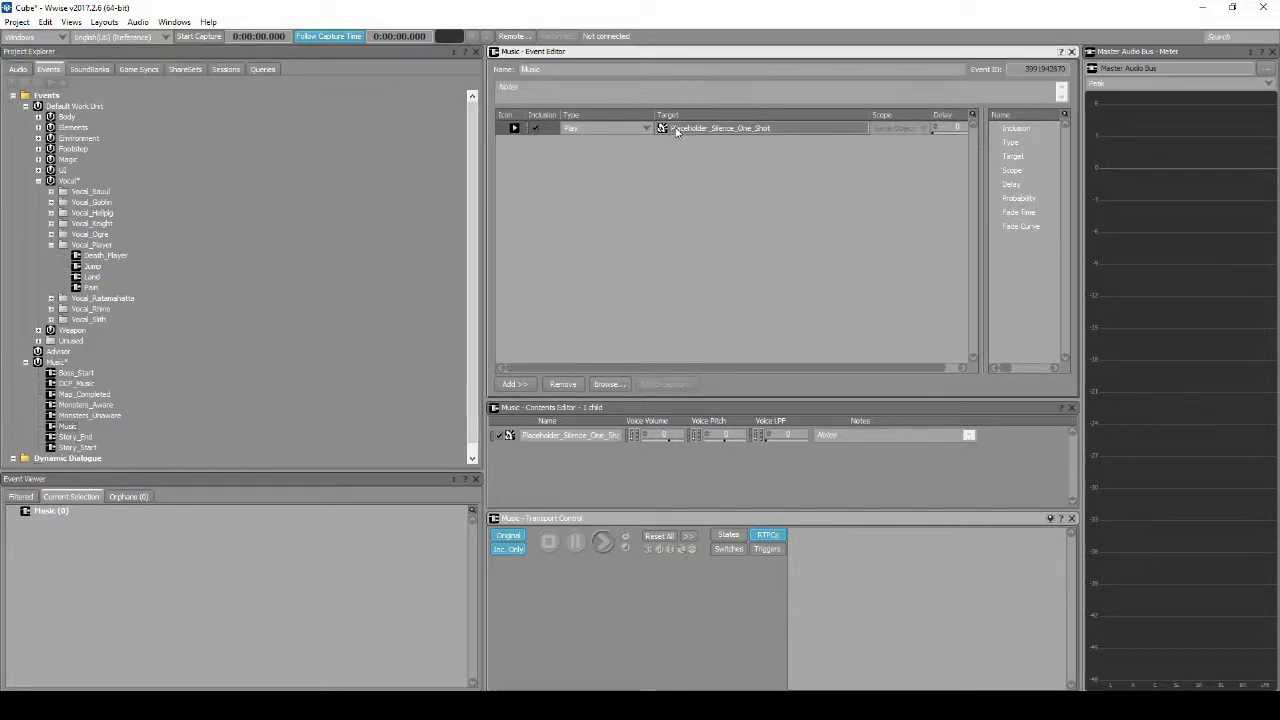
key("Delete")
Step: Add a Post Event action to Music that posts Monsters_Unaware
right_click(663, 137)
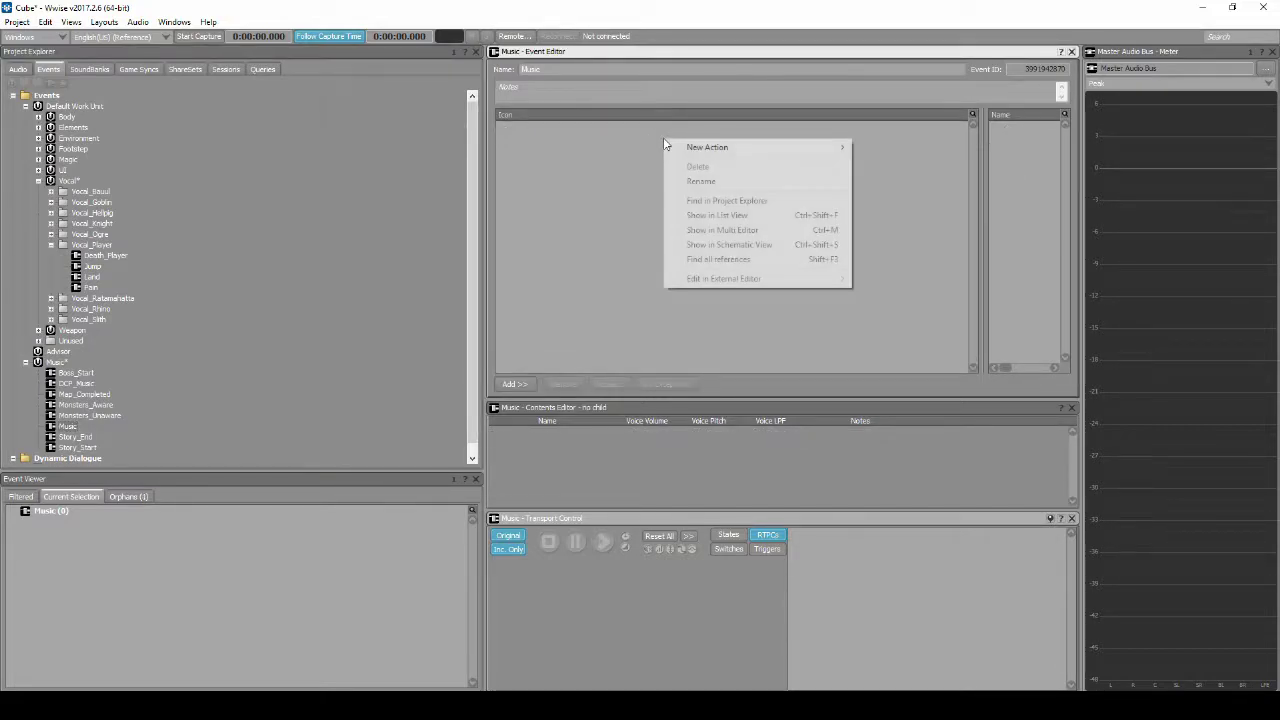
mouse_move(775, 152)
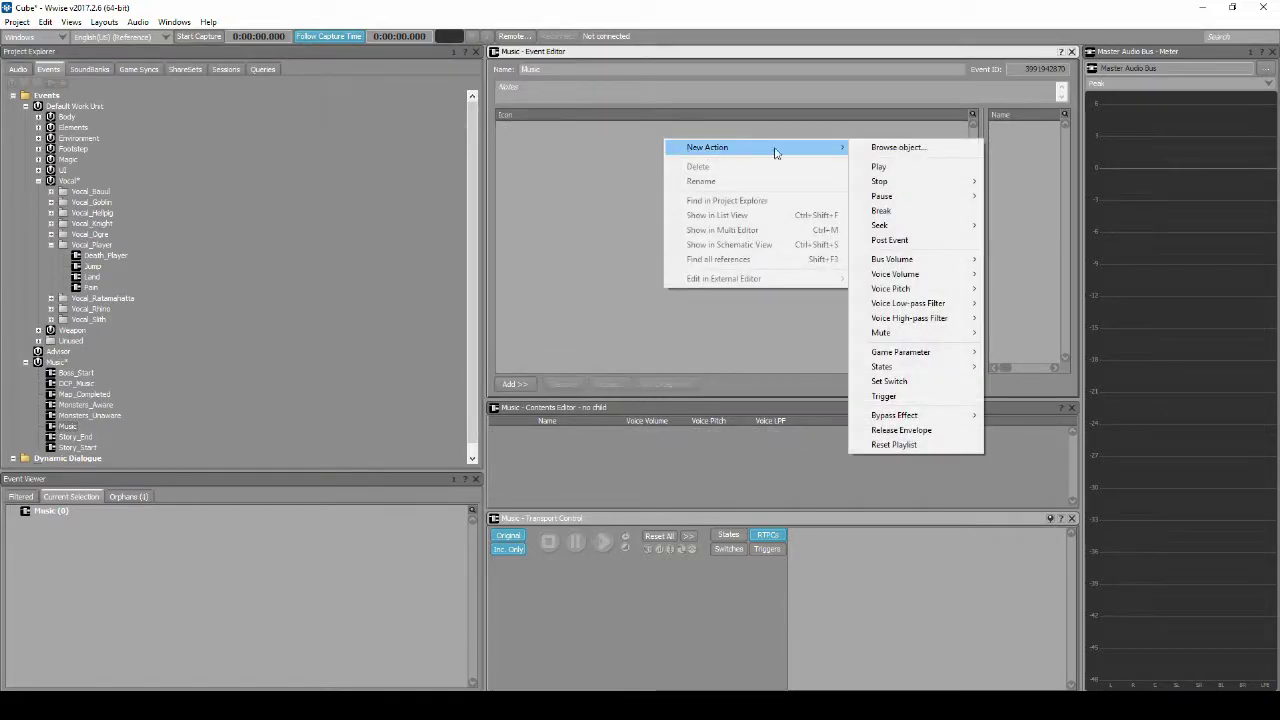
left_click(890, 240)
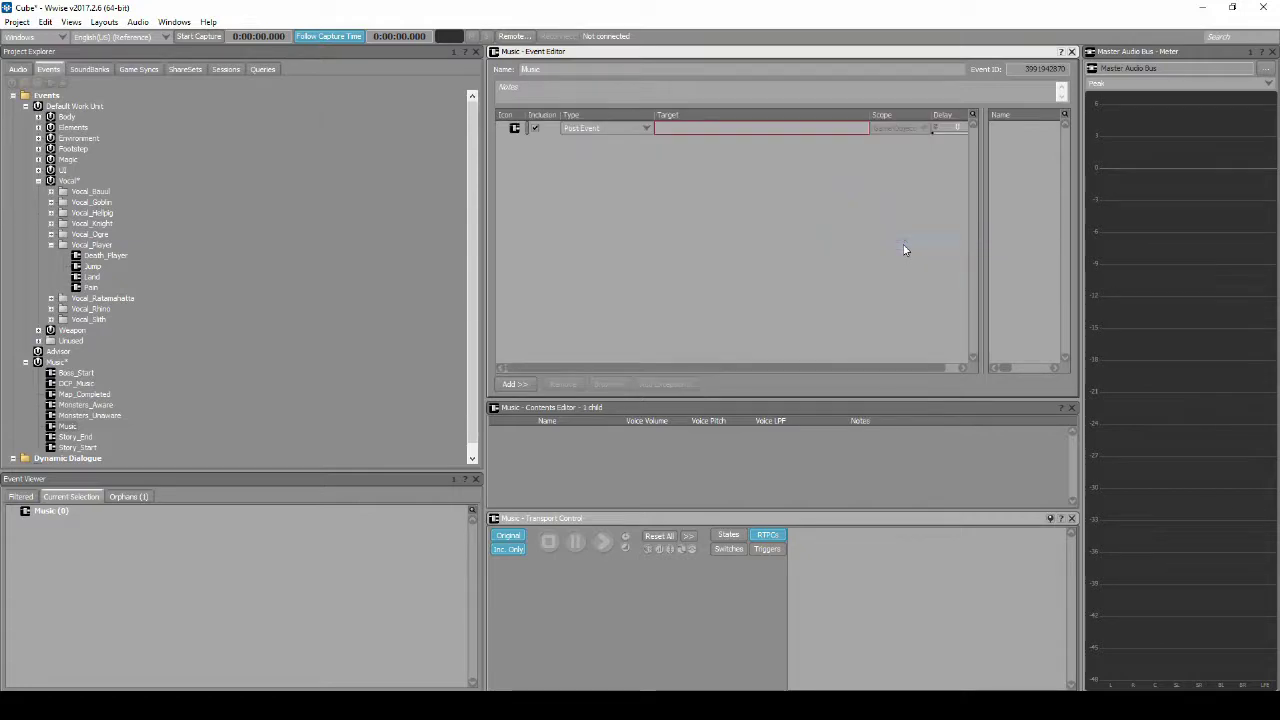
left_click(755, 130)
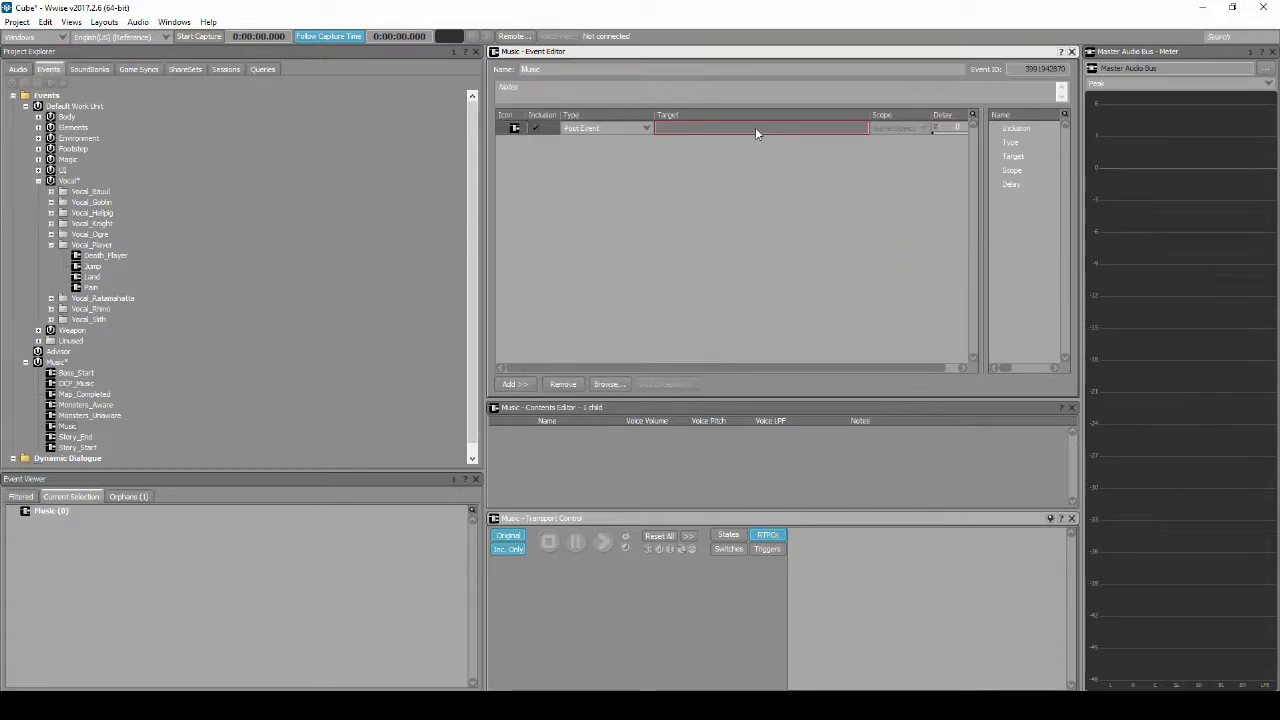
right_click(756, 133)
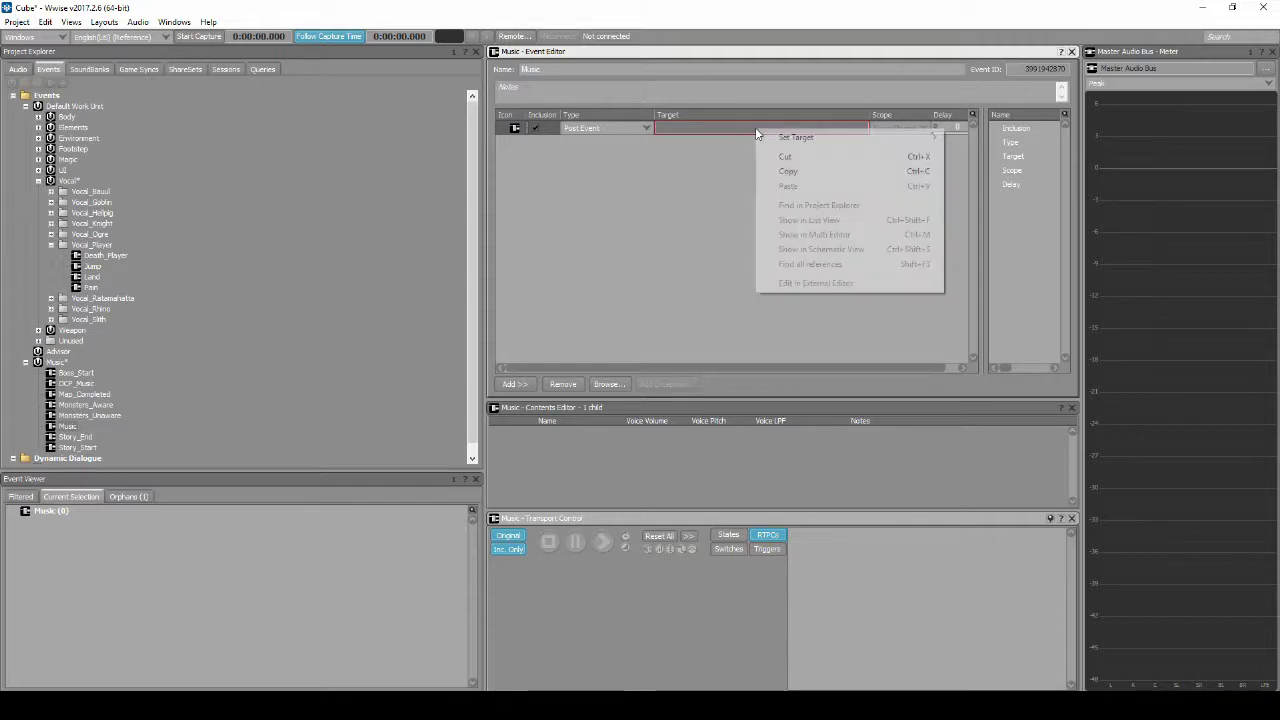
mouse_move(800, 137)
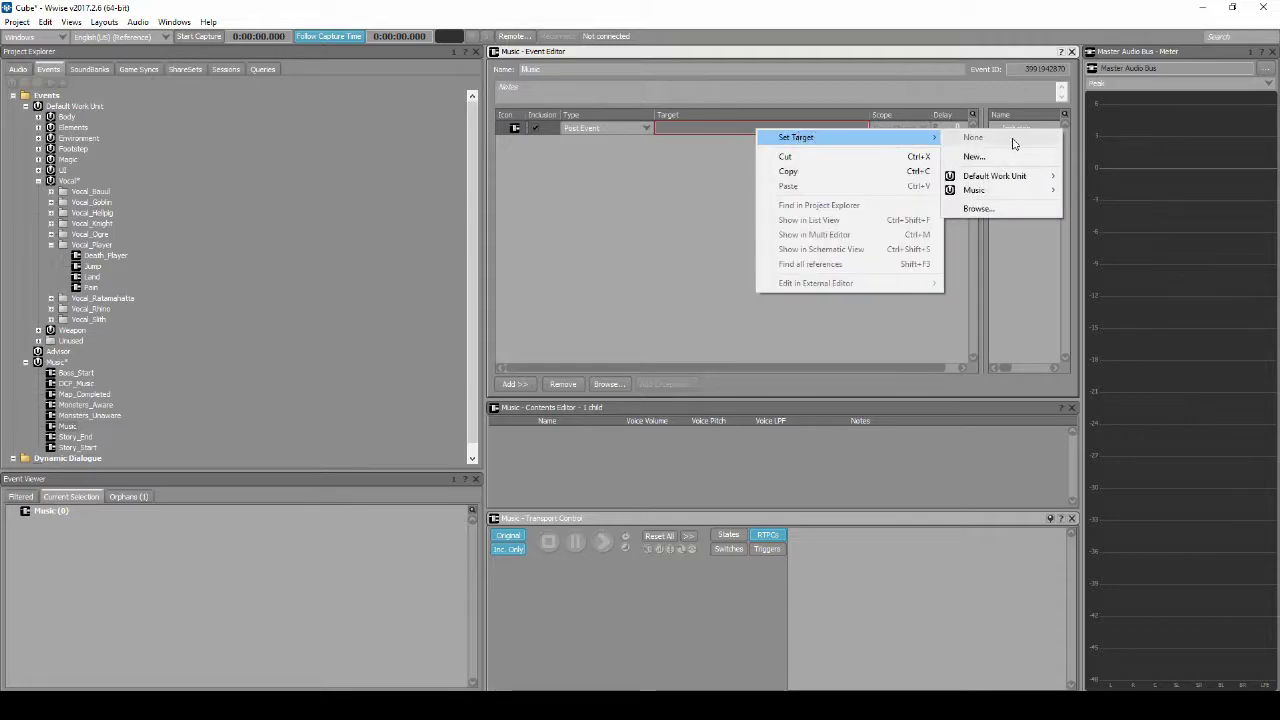
left_click(1014, 211)
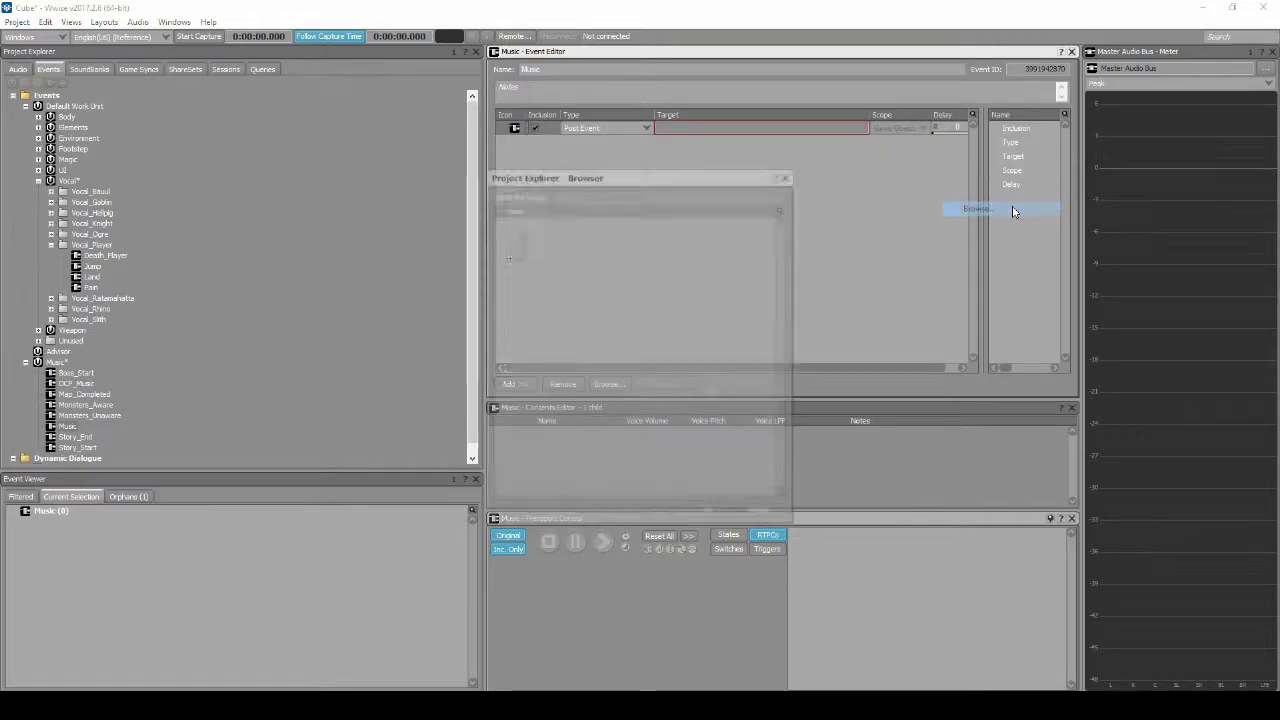
left_click(506, 256)
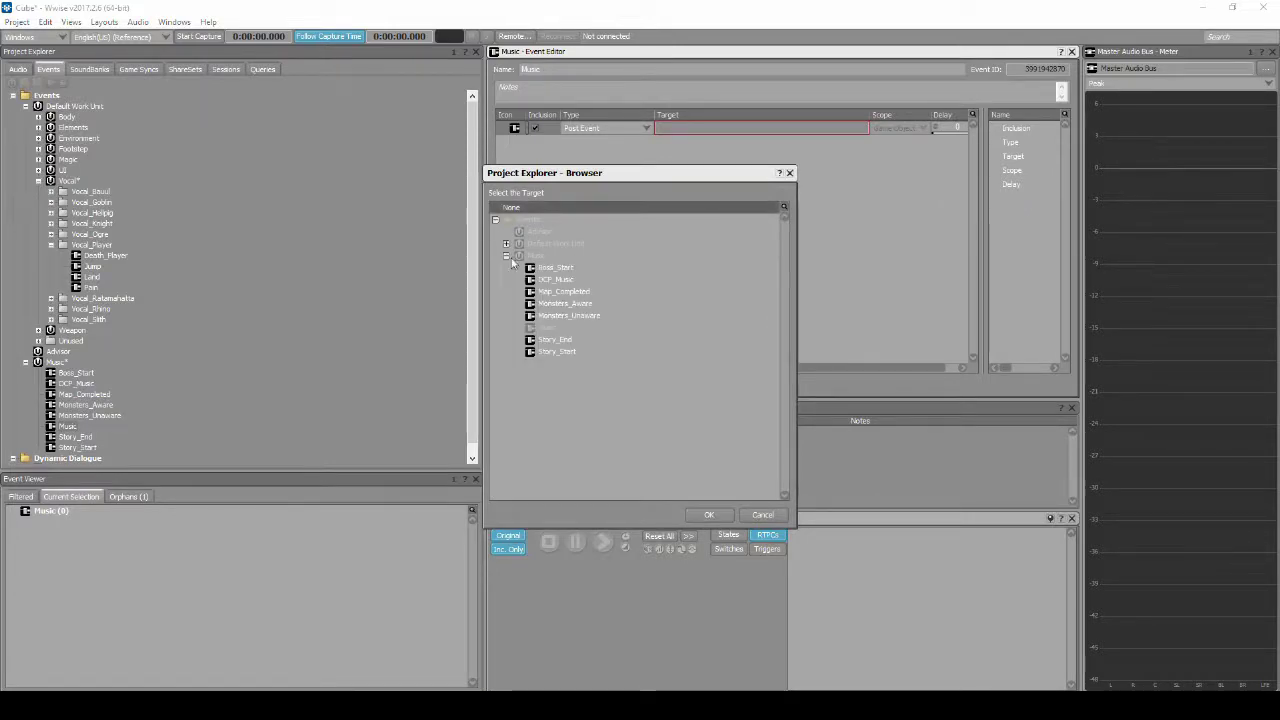
left_click(506, 243)
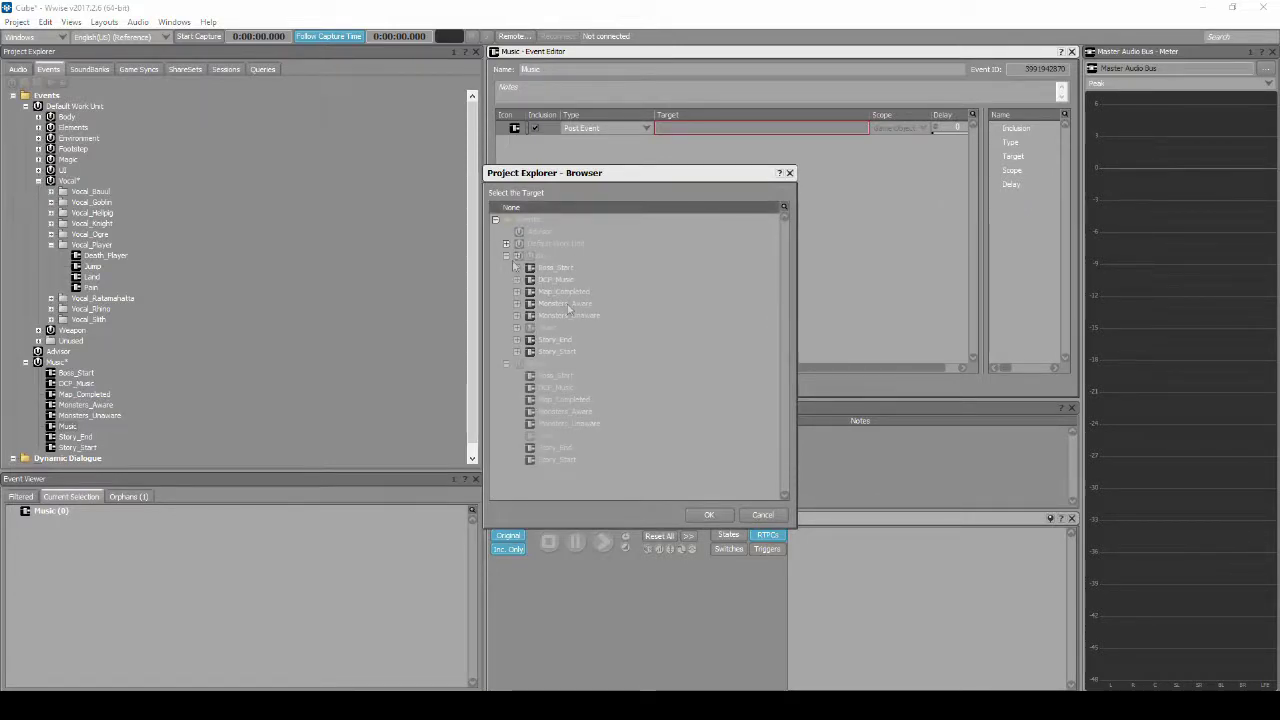
left_click(563, 422)
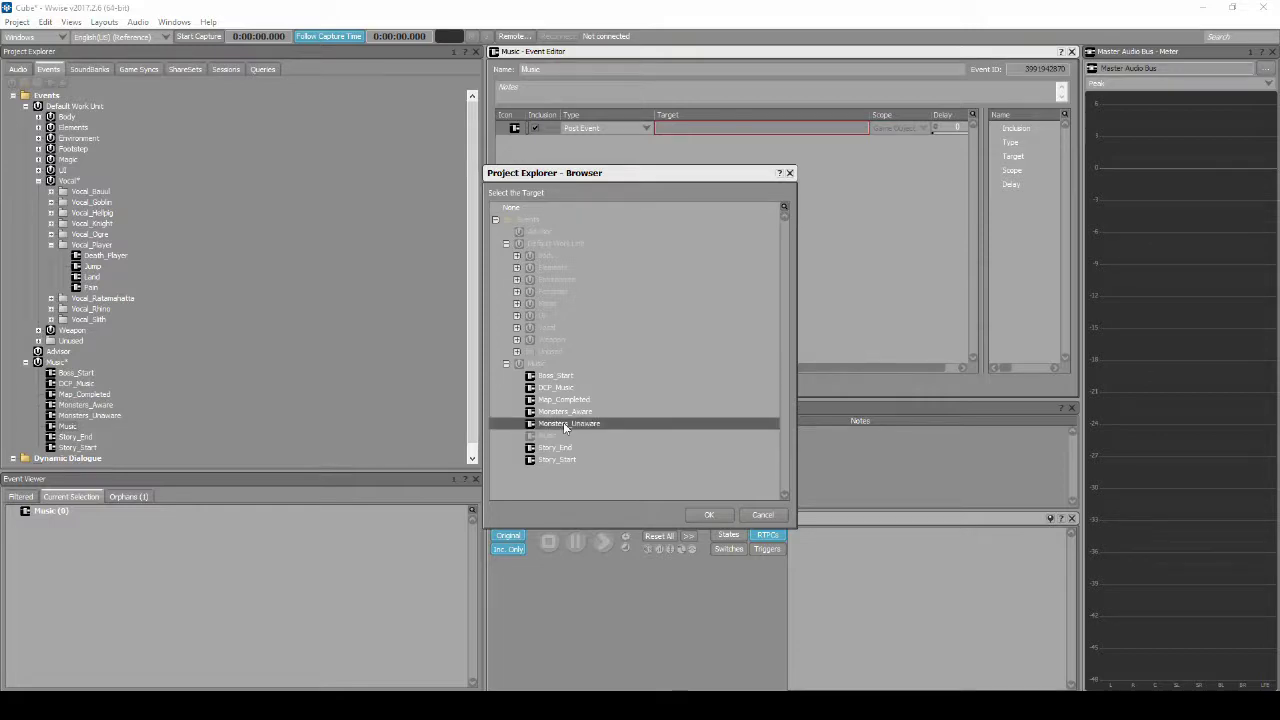
left_click(712, 515)
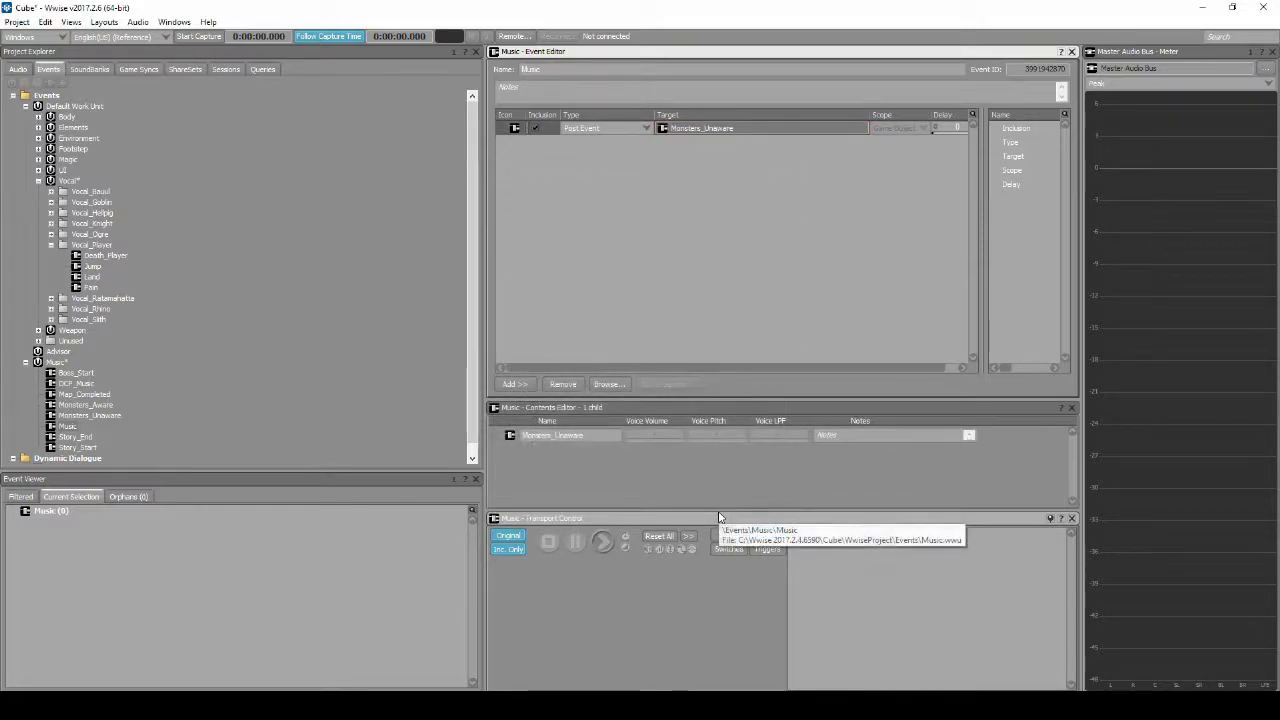
Step: Save the project, generate soundbanks from the SoundBank layout, and expand UI > UI_Action
left_click(17, 22)
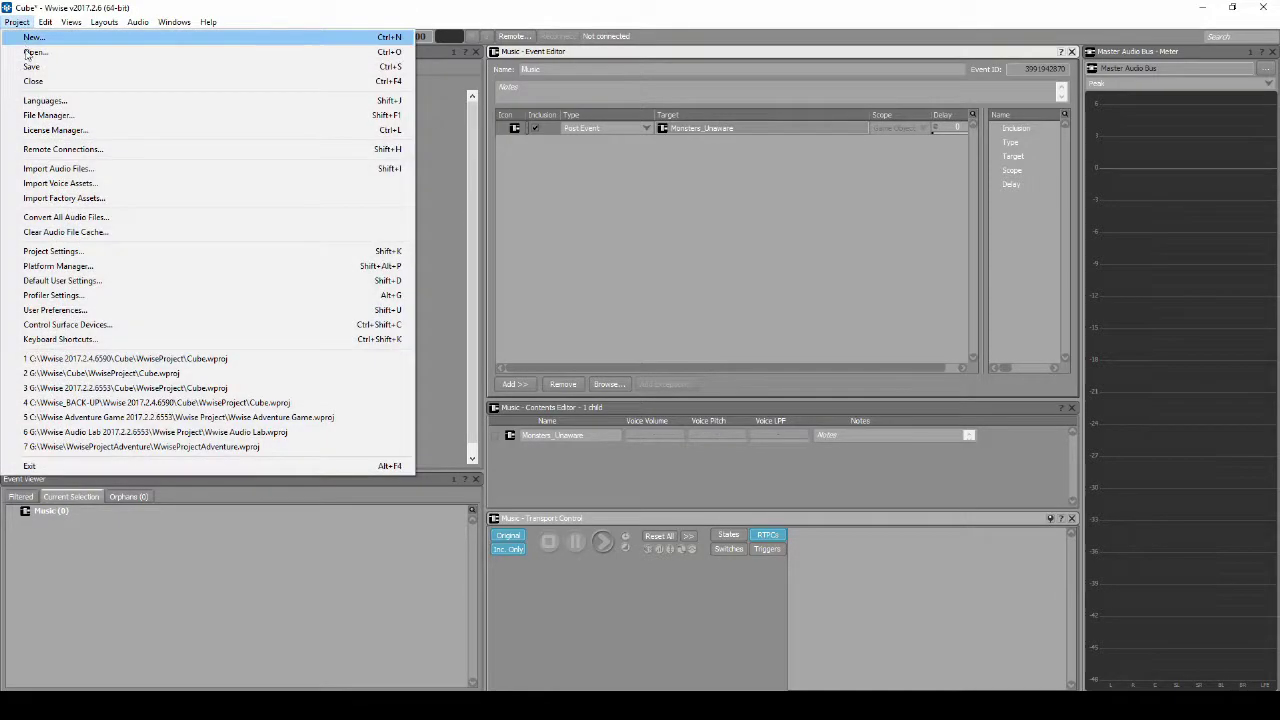
left_click(60, 66)
left_click(100, 23)
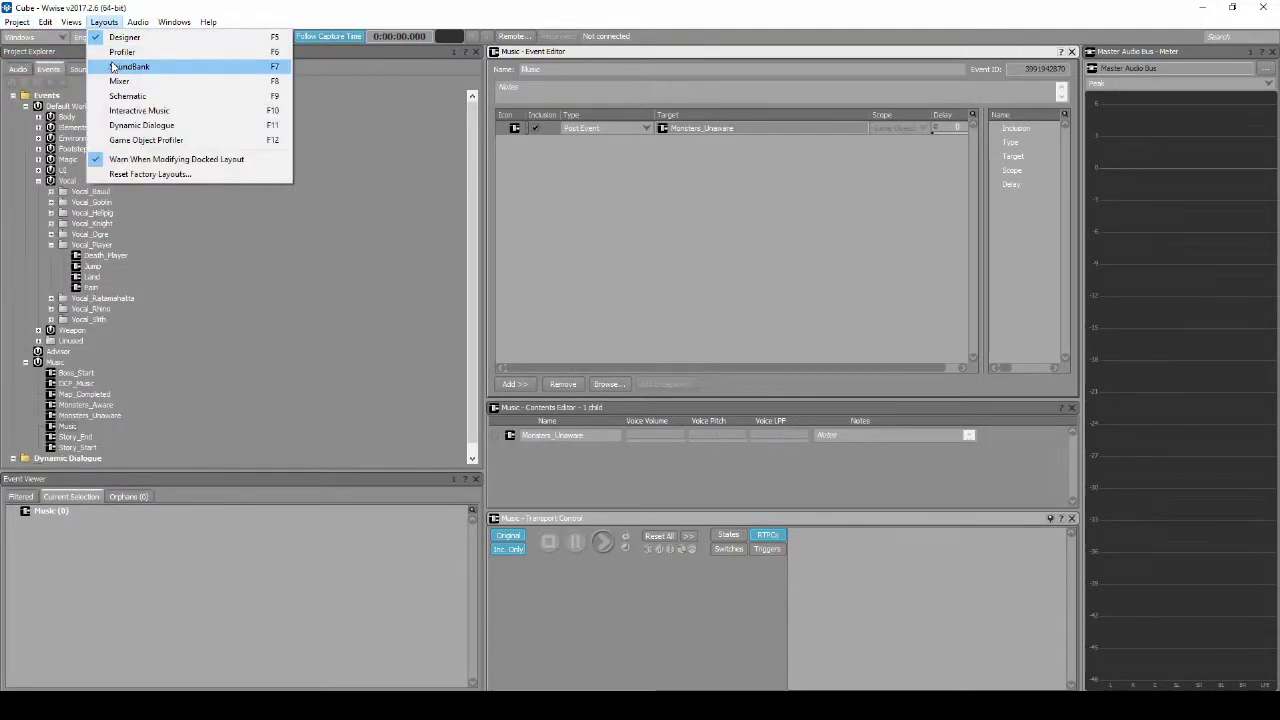
left_click(115, 63)
left_click(541, 82)
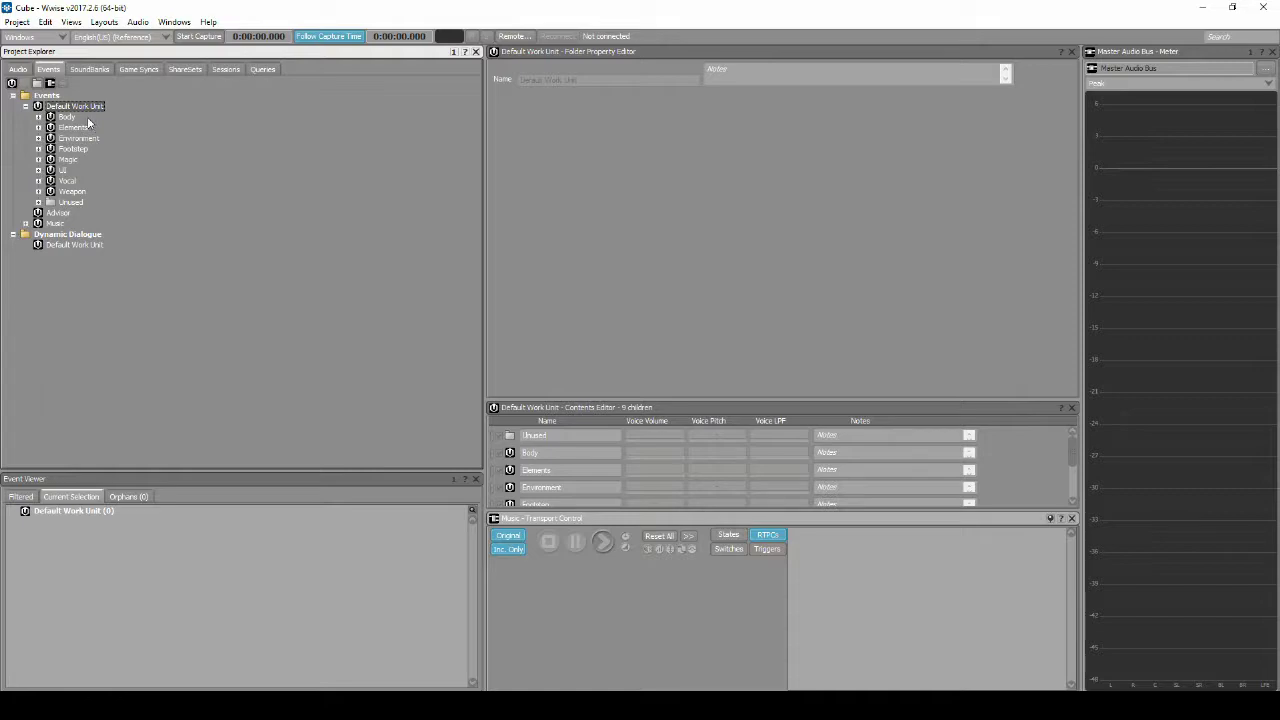
left_click(39, 171)
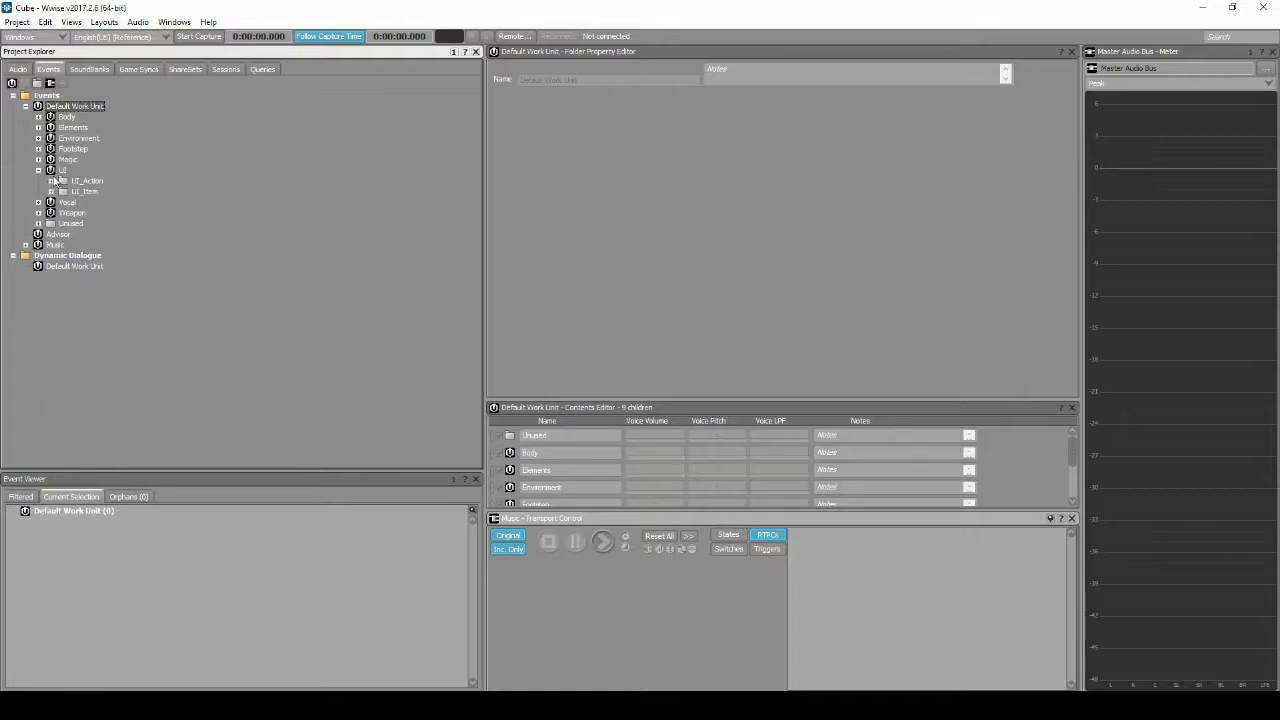
left_click(52, 181)
Step: Open Spawn_Player and delete its Play action targeting Silence
left_click(106, 245)
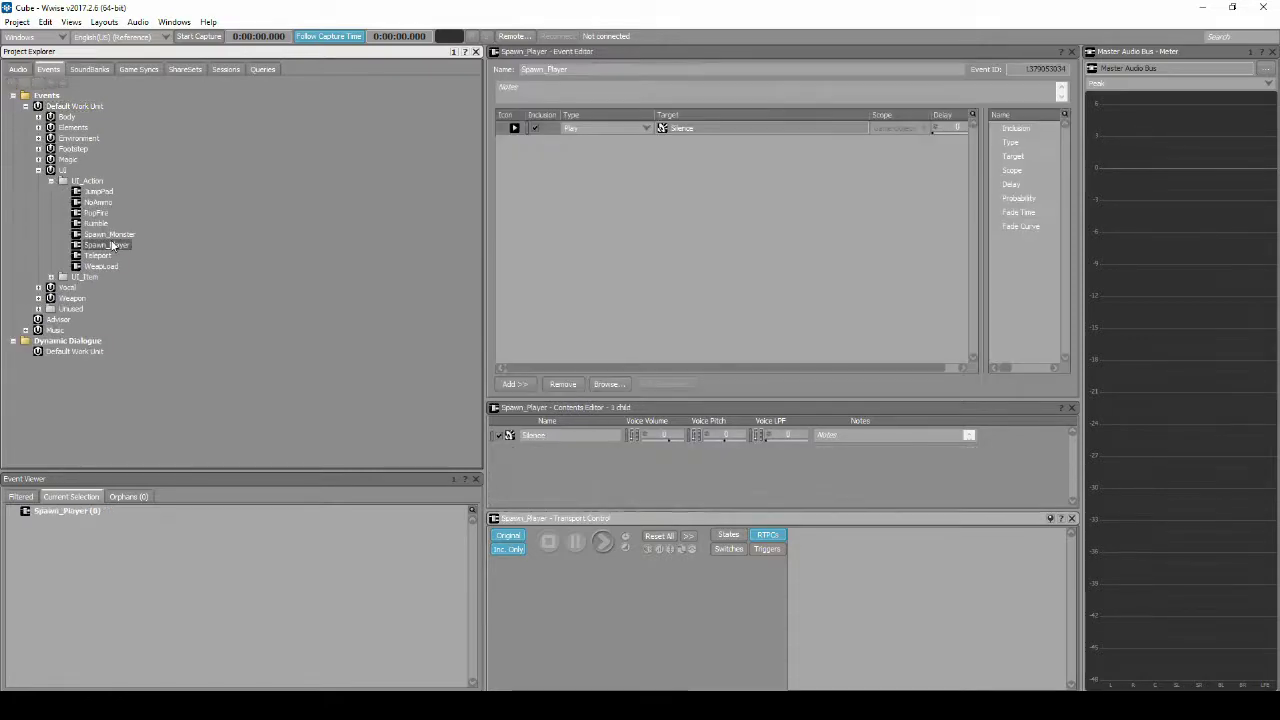
left_click(686, 131)
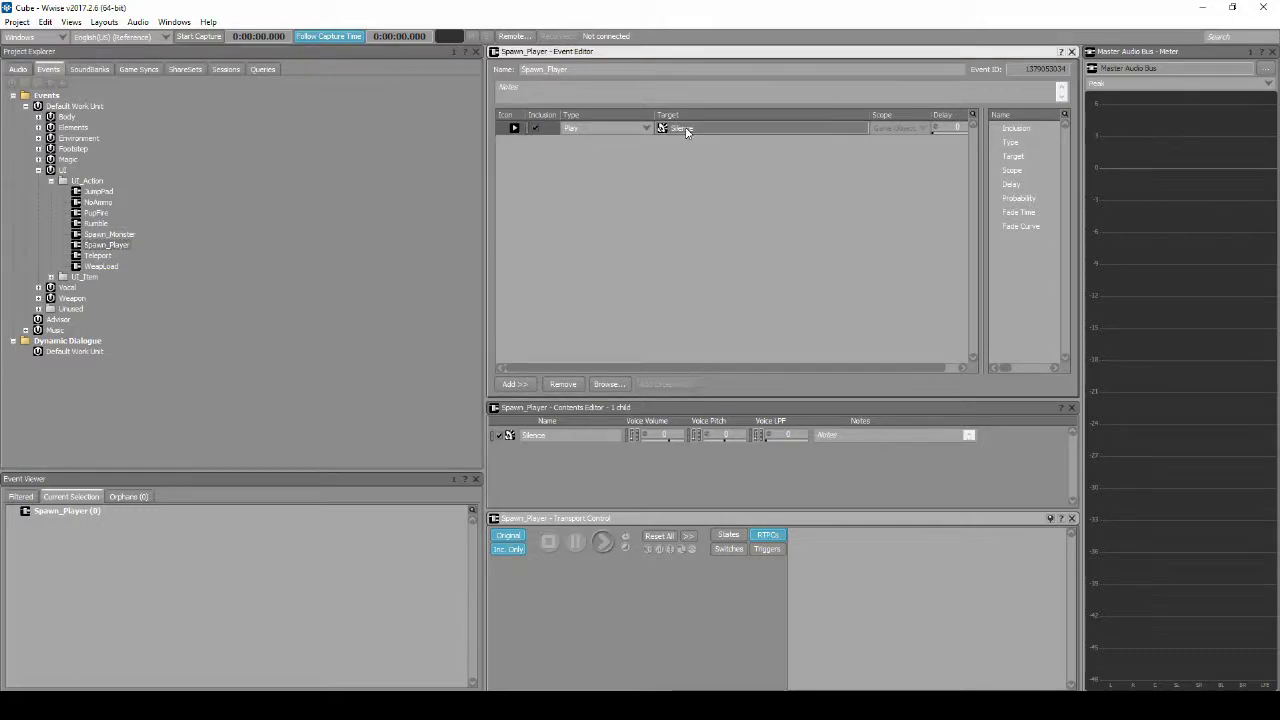
key("Delete")
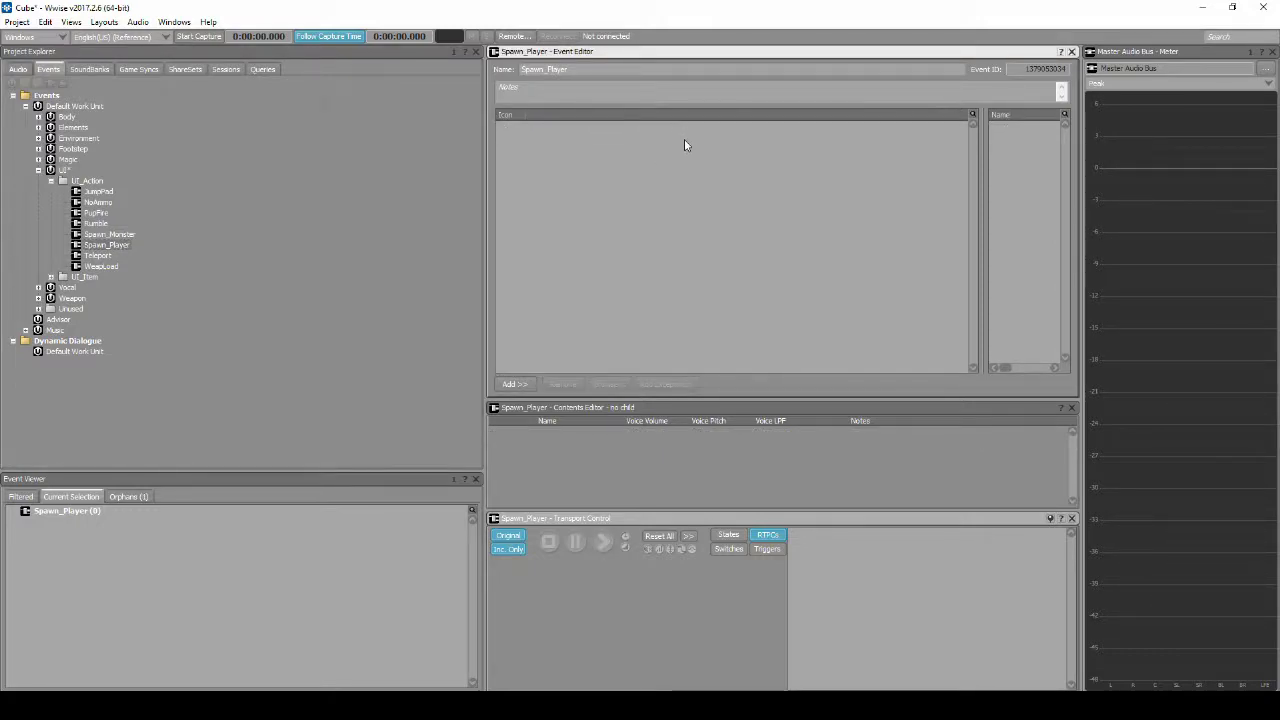
Step: Add a Set State action to Spawn_Player setting PlayerLife to Alive
right_click(685, 145)
mouse_move(712, 152)
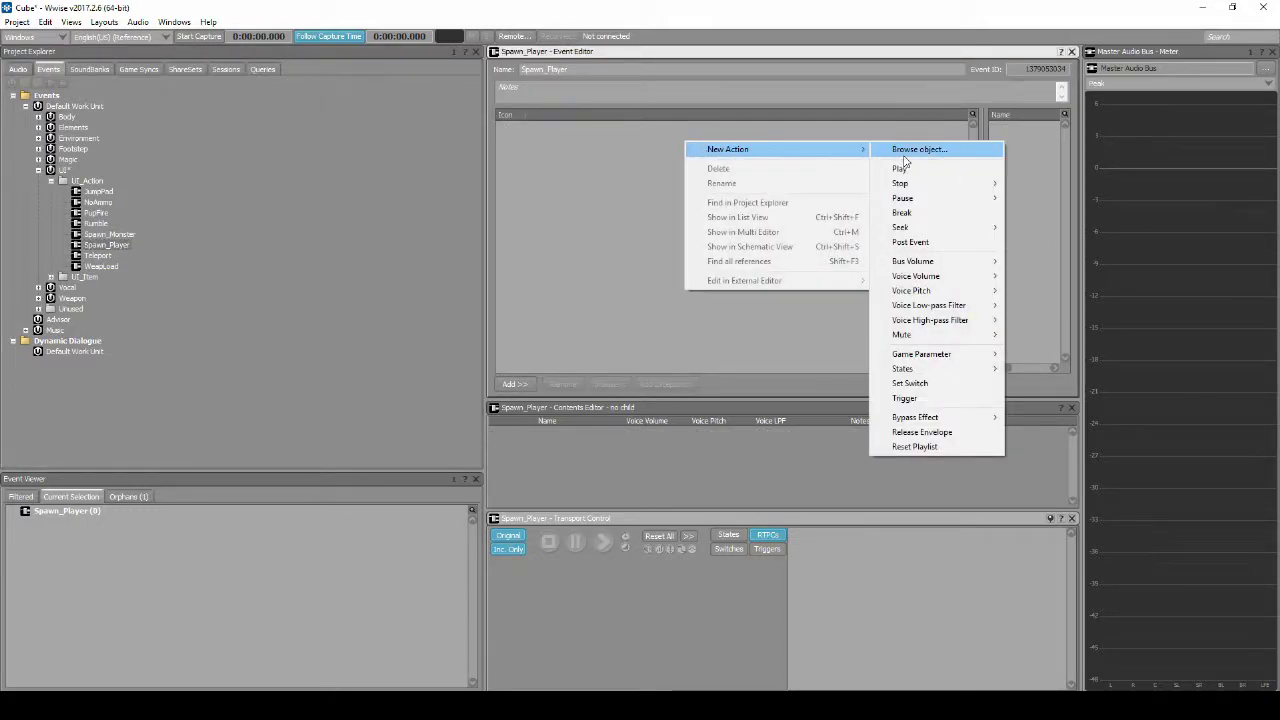
mouse_move(918, 372)
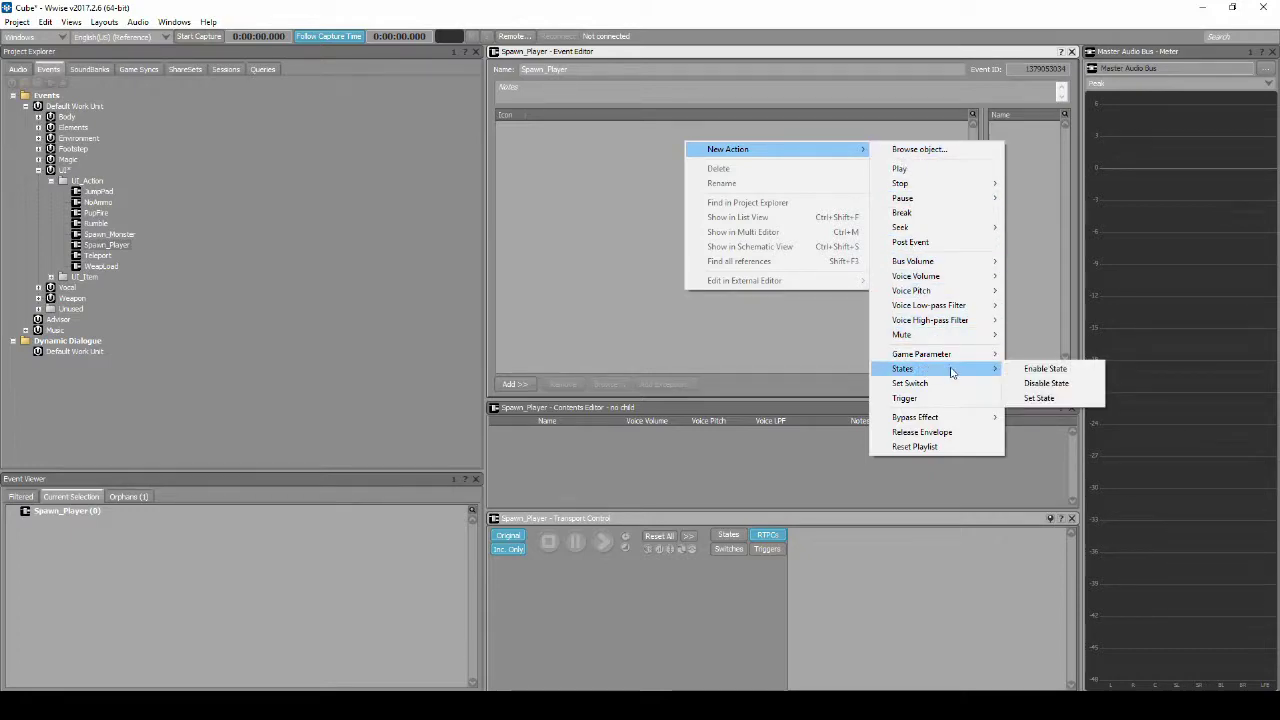
left_click(1038, 396)
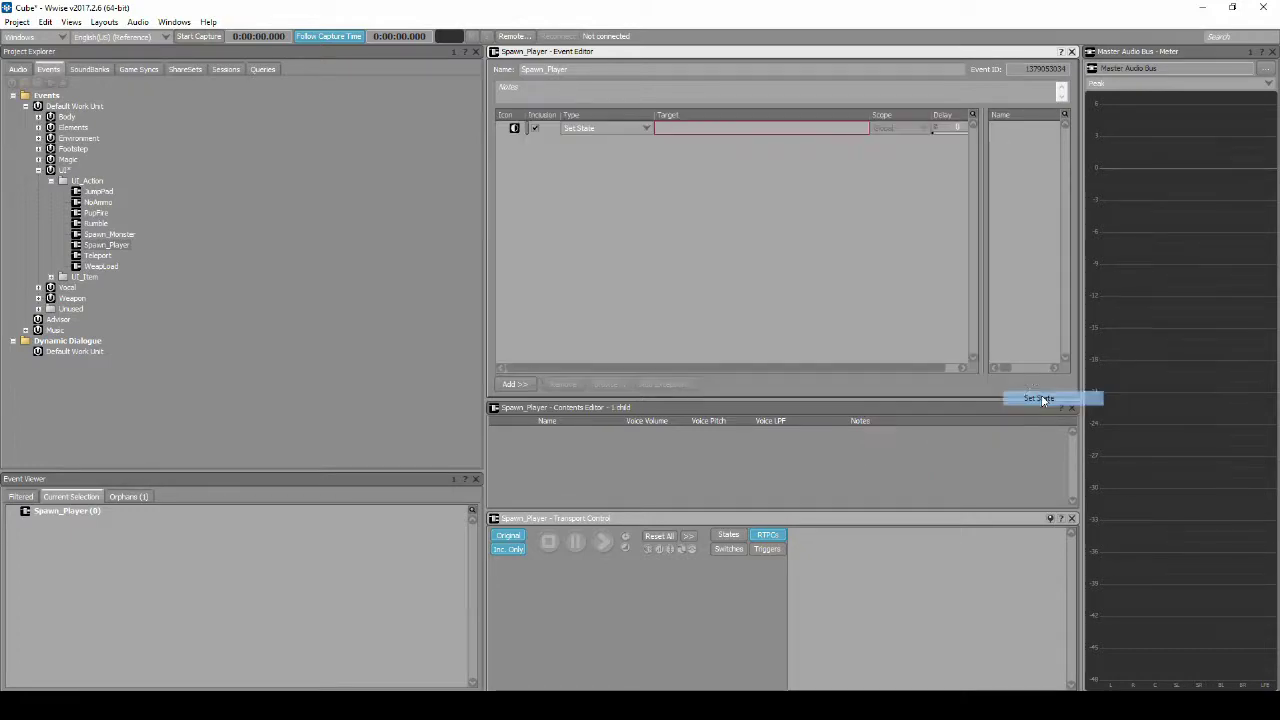
right_click(763, 125)
mouse_move(940, 147)
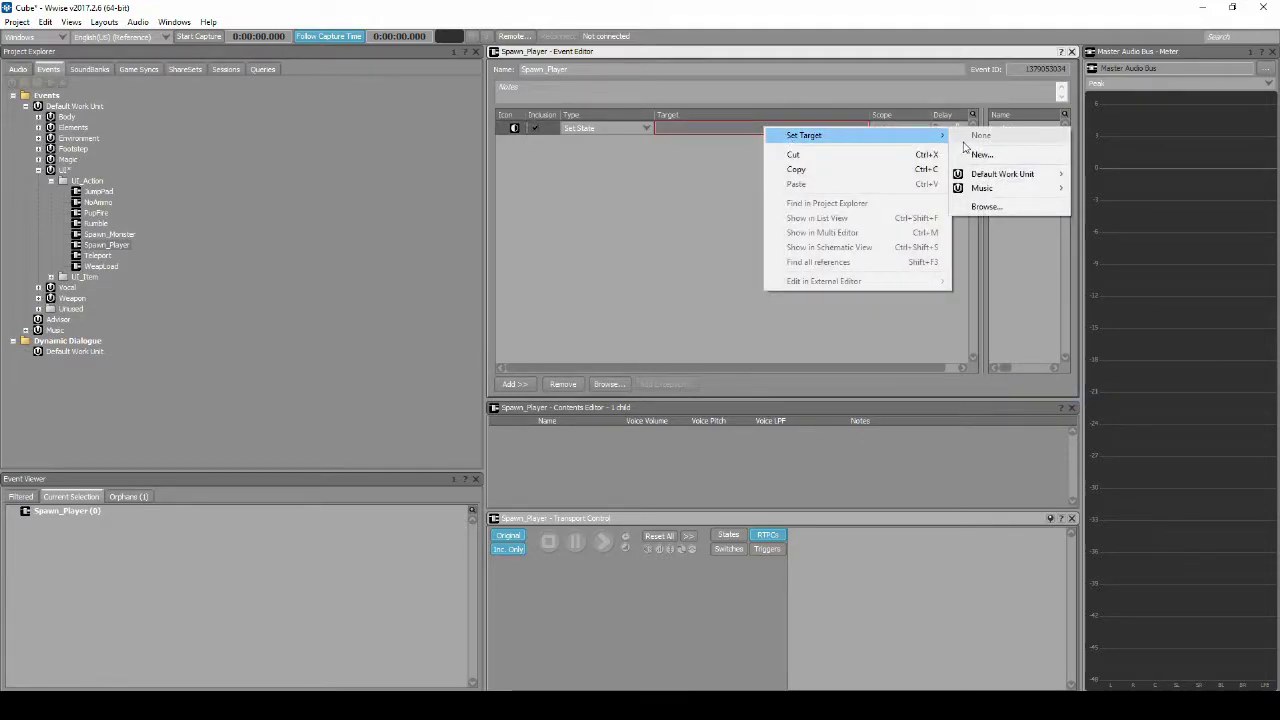
mouse_move(1000, 174)
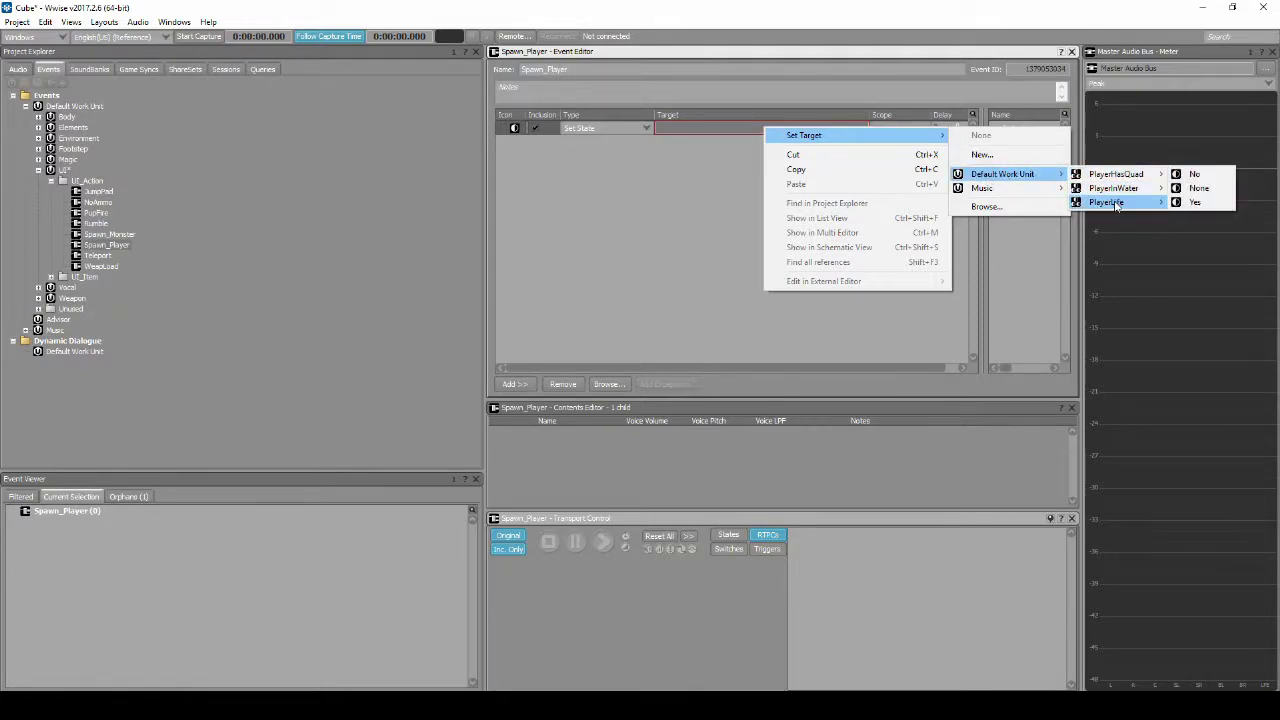
mouse_move(1110, 202)
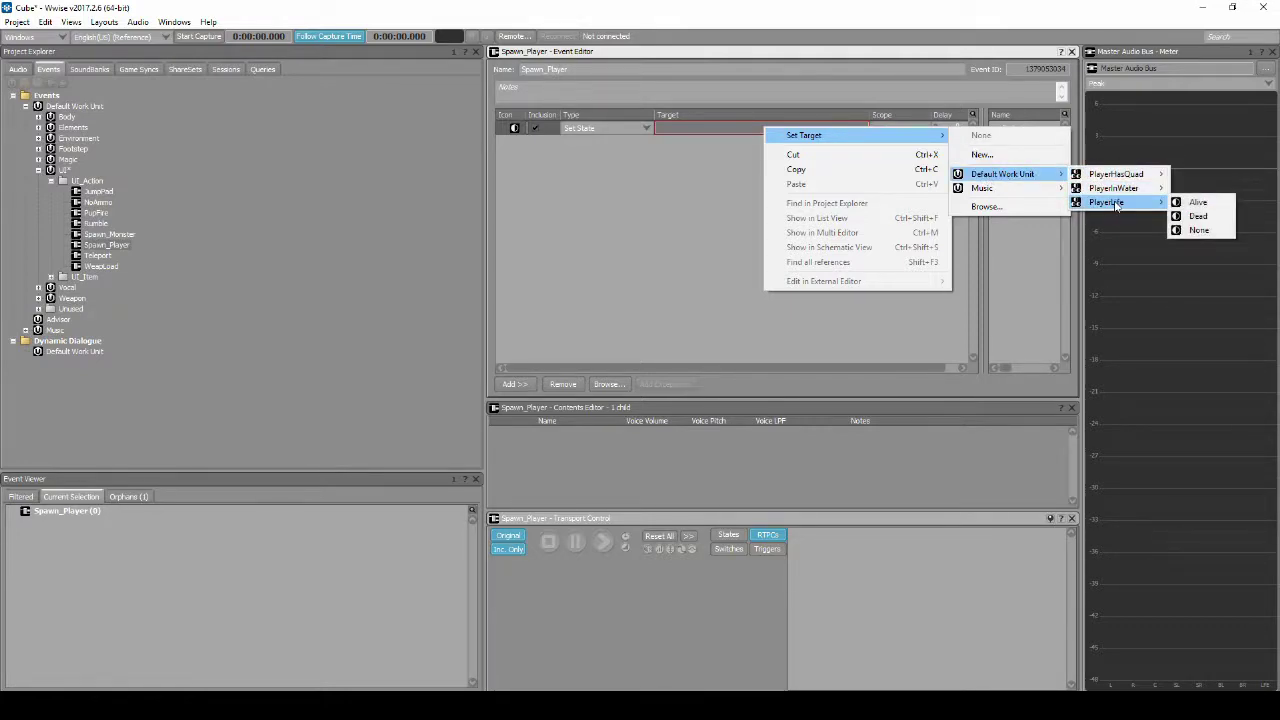
left_click(1198, 203)
Step: Add a second Set State action setting PlayerInWater to No
right_click(718, 198)
mouse_move(720, 204)
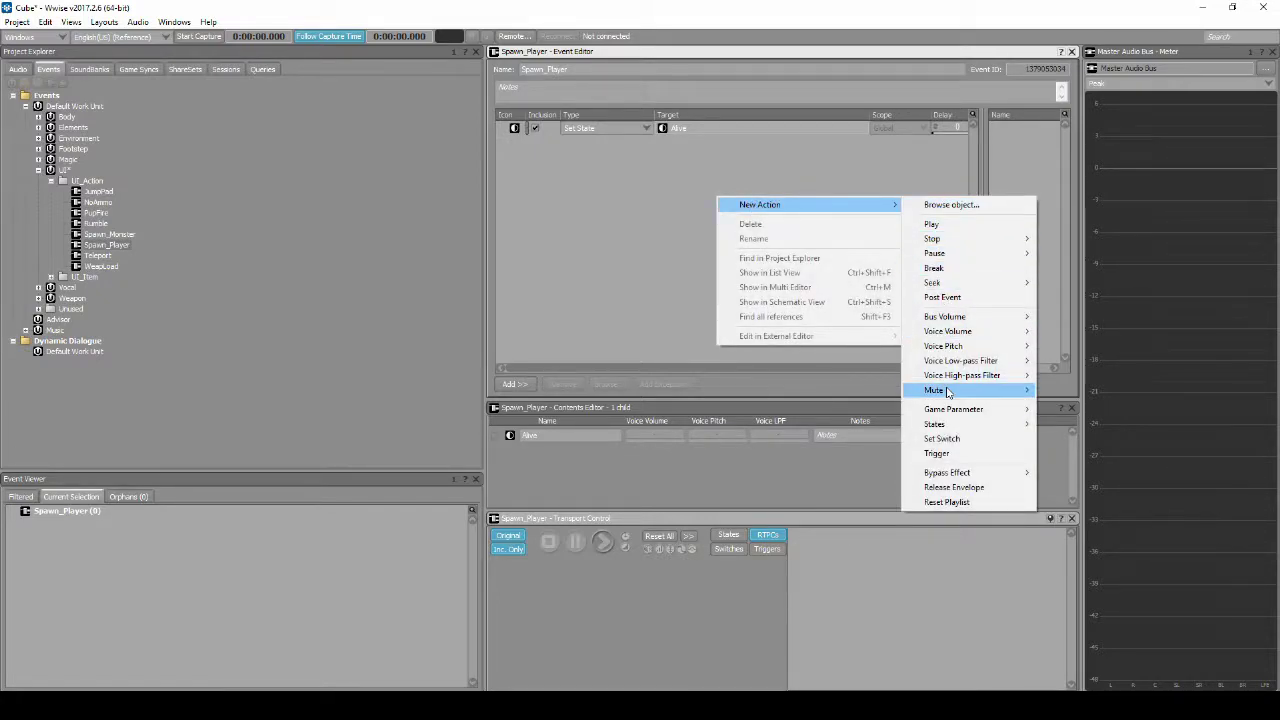
mouse_move(987, 431)
left_click(1070, 453)
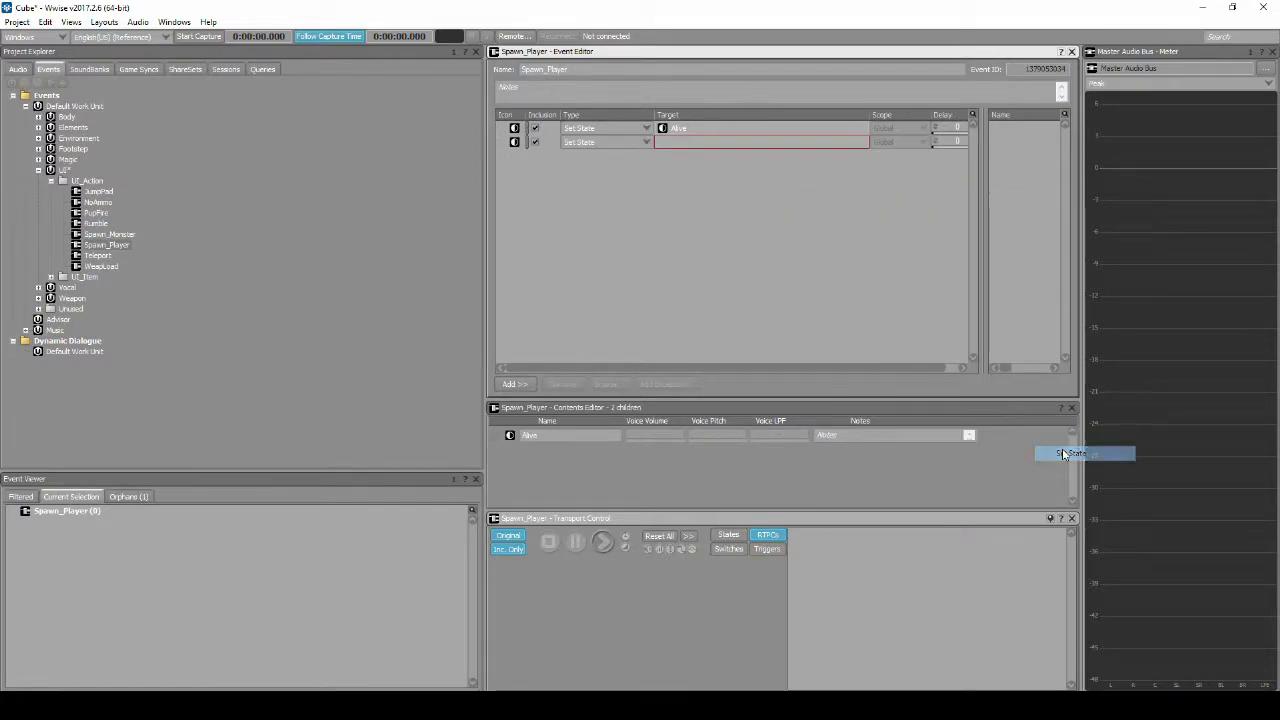
right_click(834, 142)
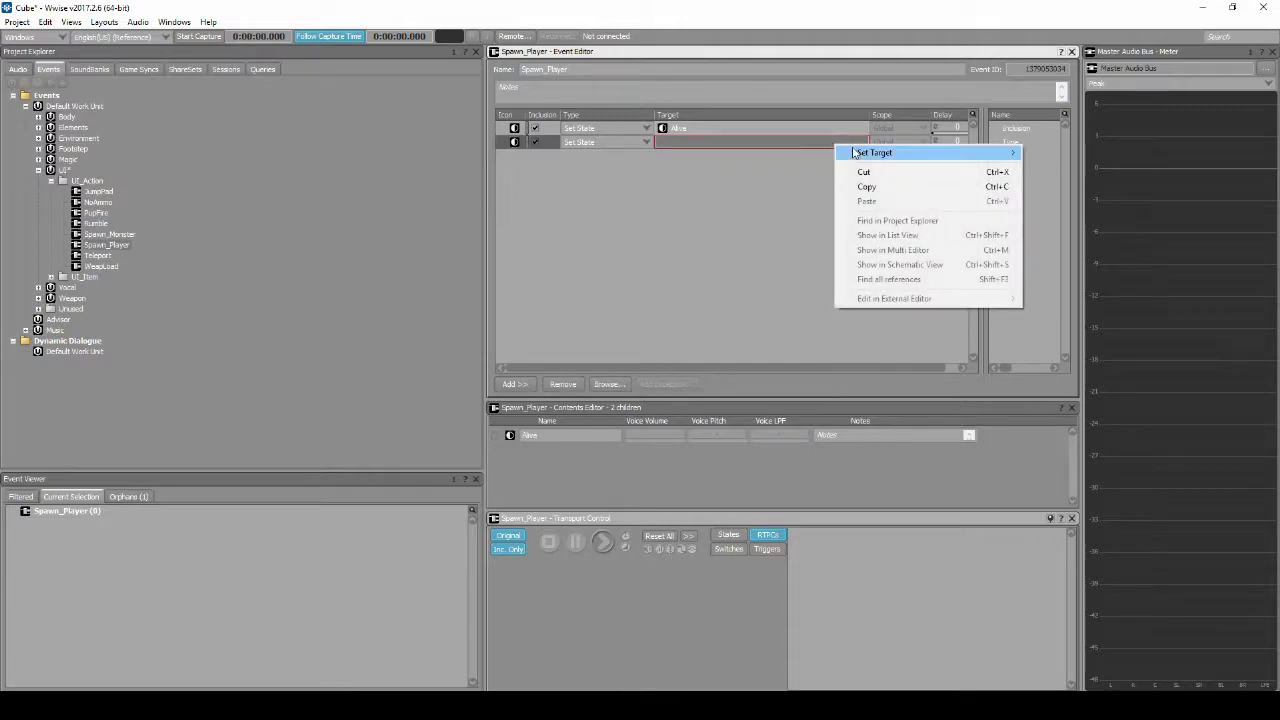
mouse_move(880, 152)
mouse_move(1065, 190)
mouse_move(1155, 192)
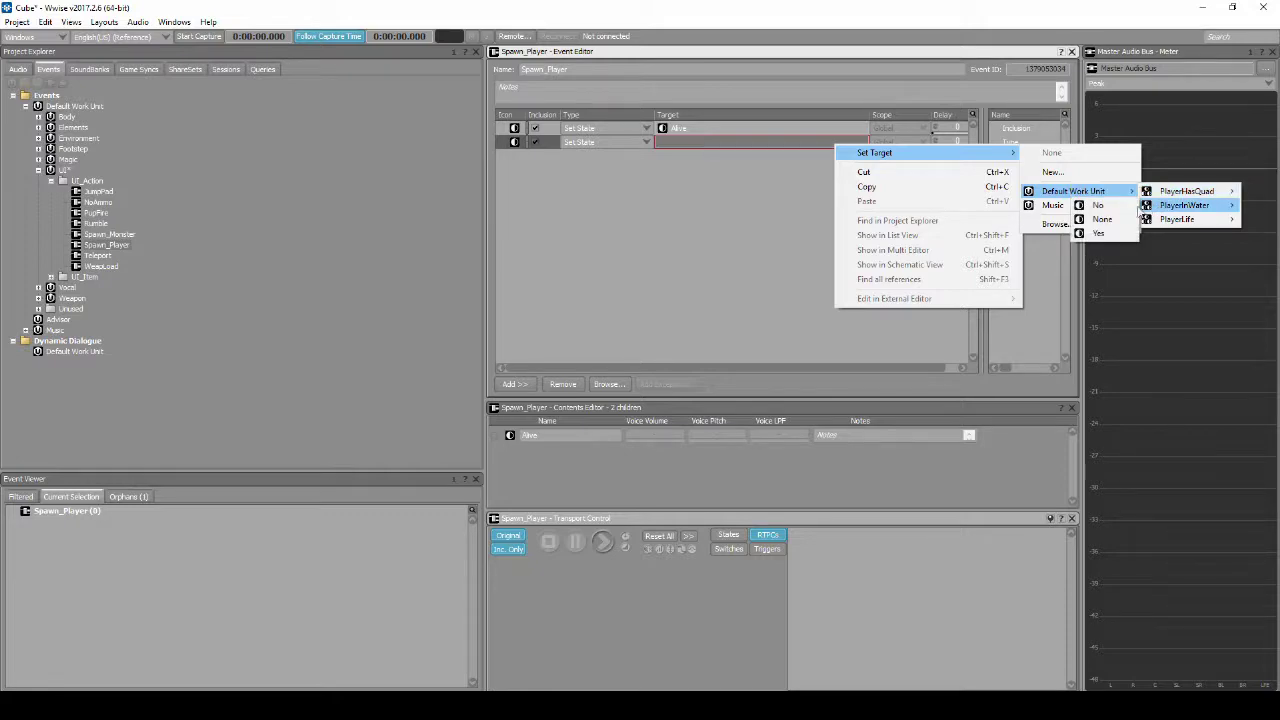
left_click(1097, 191)
Step: Add a third Set State action setting PlayerHasQuad to No
right_click(657, 180)
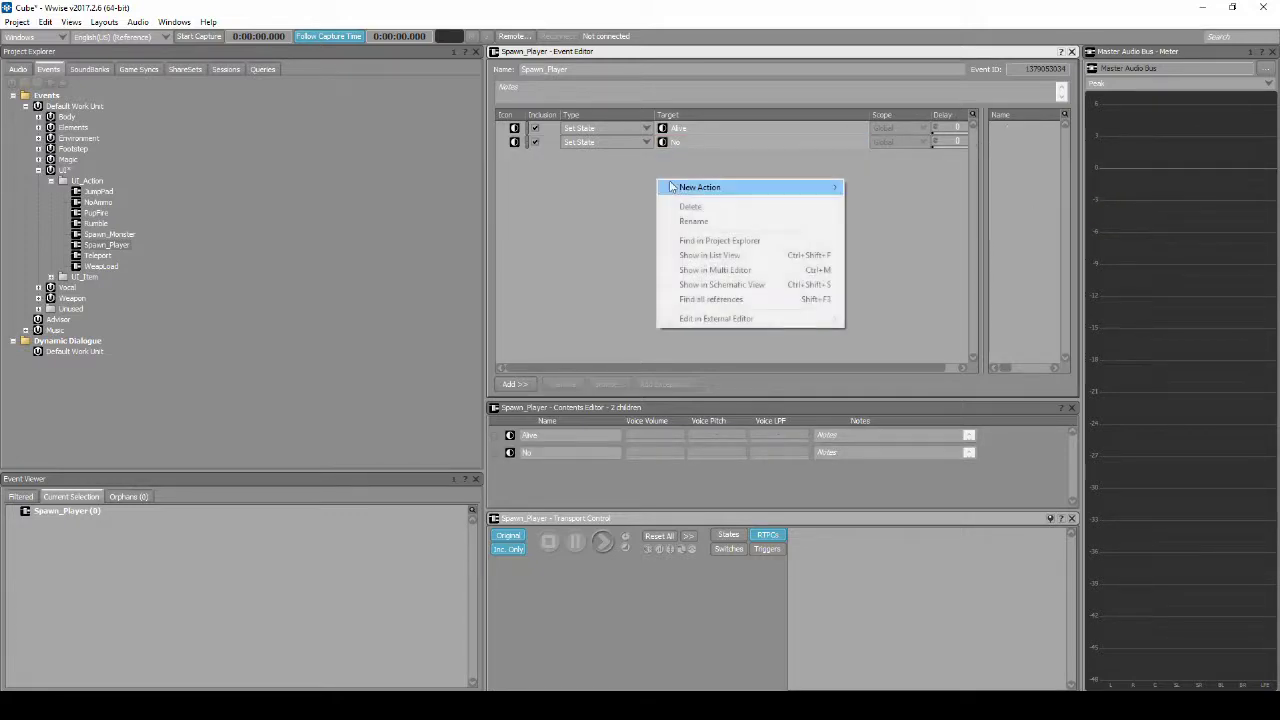
mouse_move(737, 189)
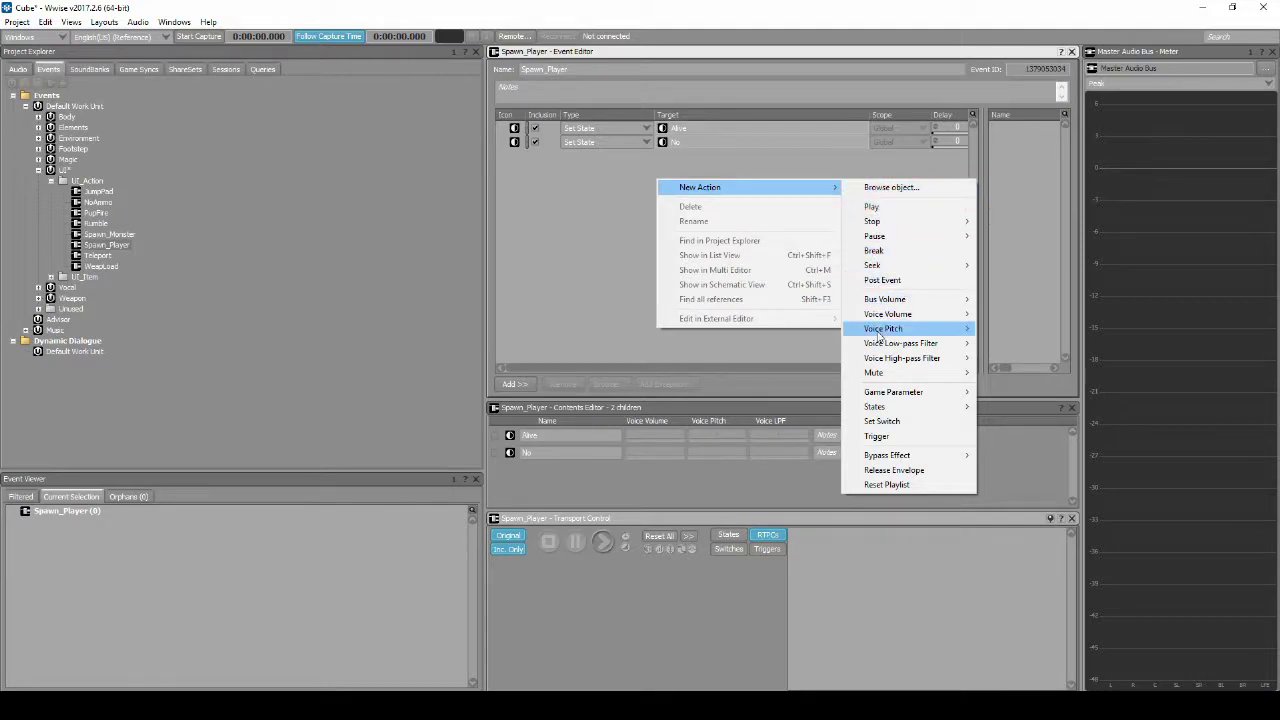
mouse_move(885, 407)
left_click(1005, 436)
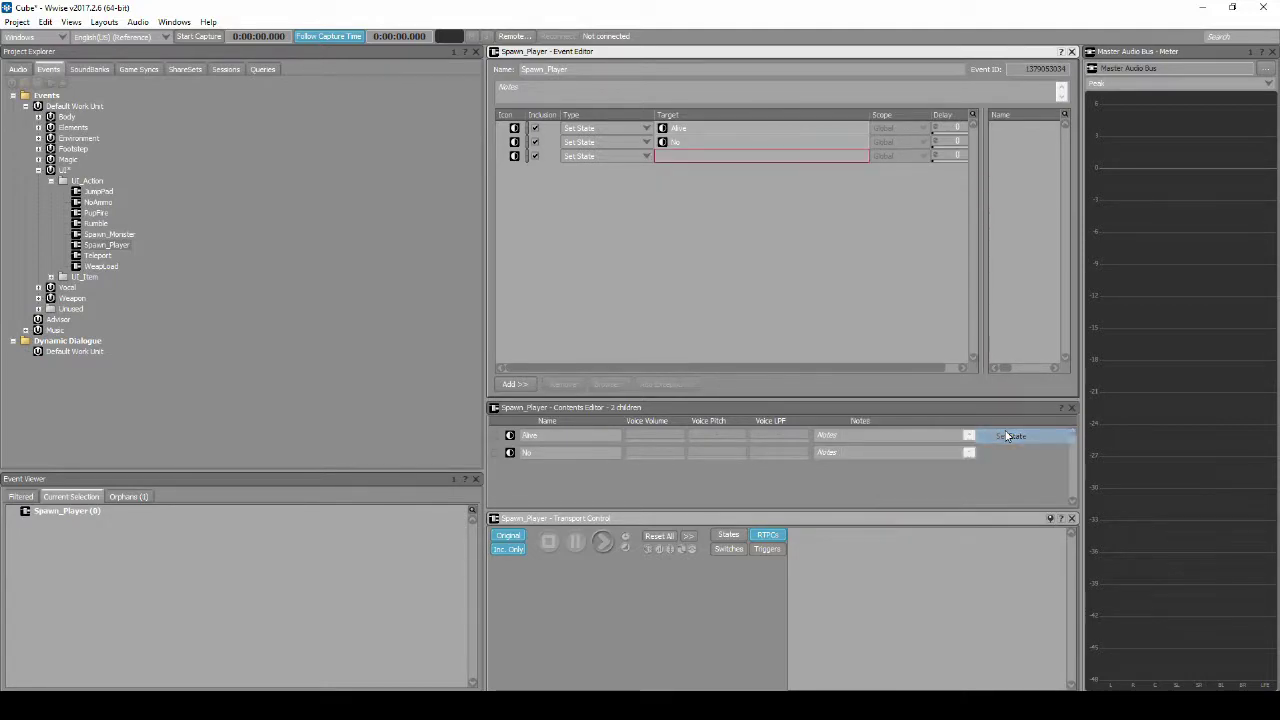
right_click(772, 157)
mouse_move(776, 160)
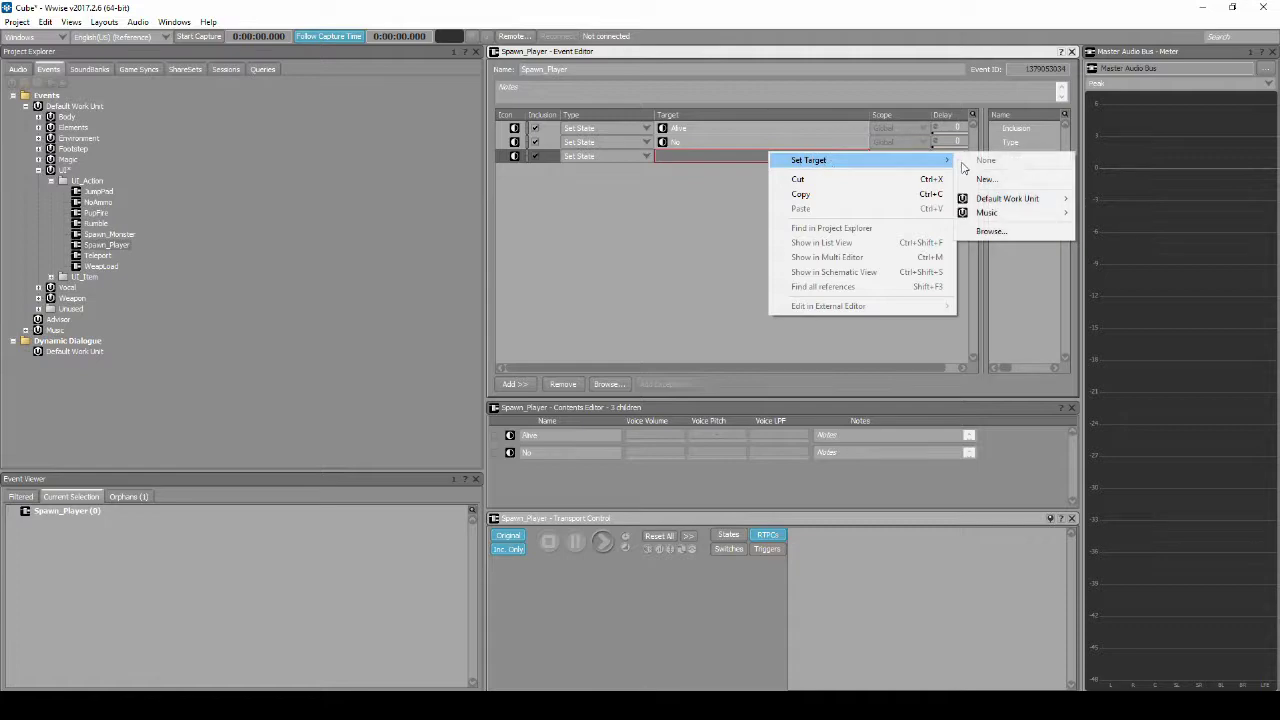
mouse_move(1062, 201)
mouse_move(1120, 199)
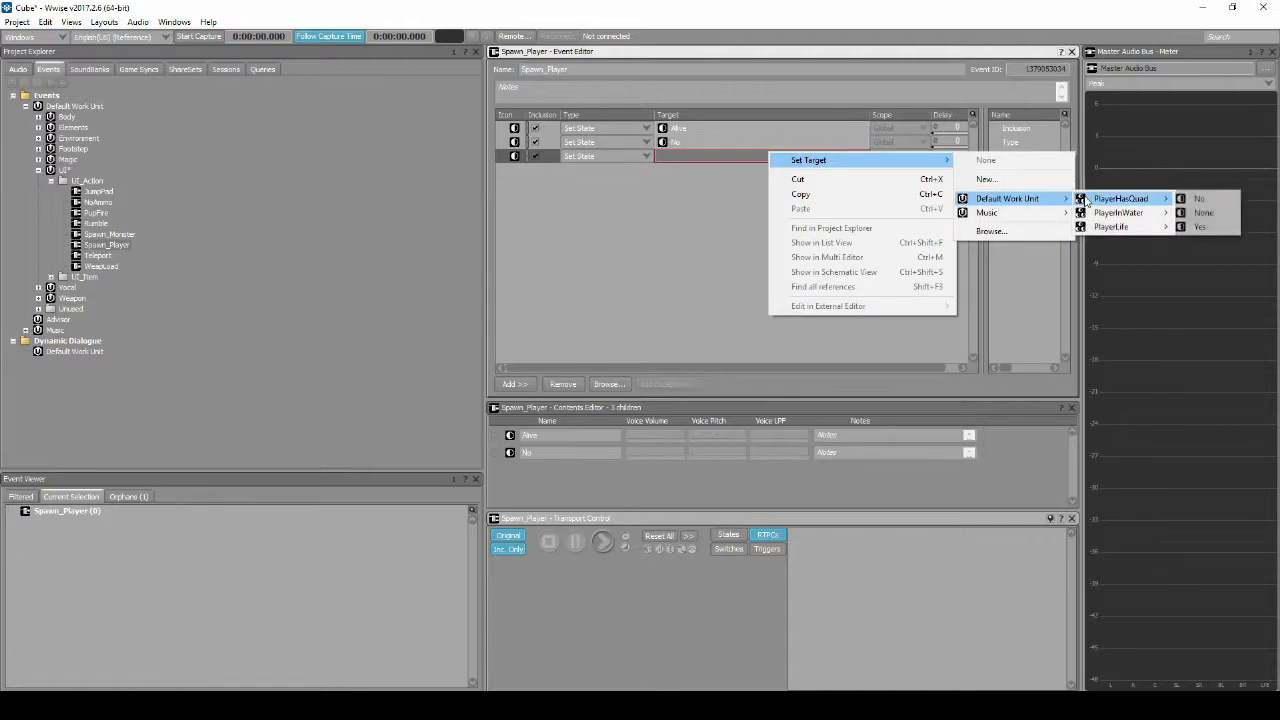
left_click(1202, 201)
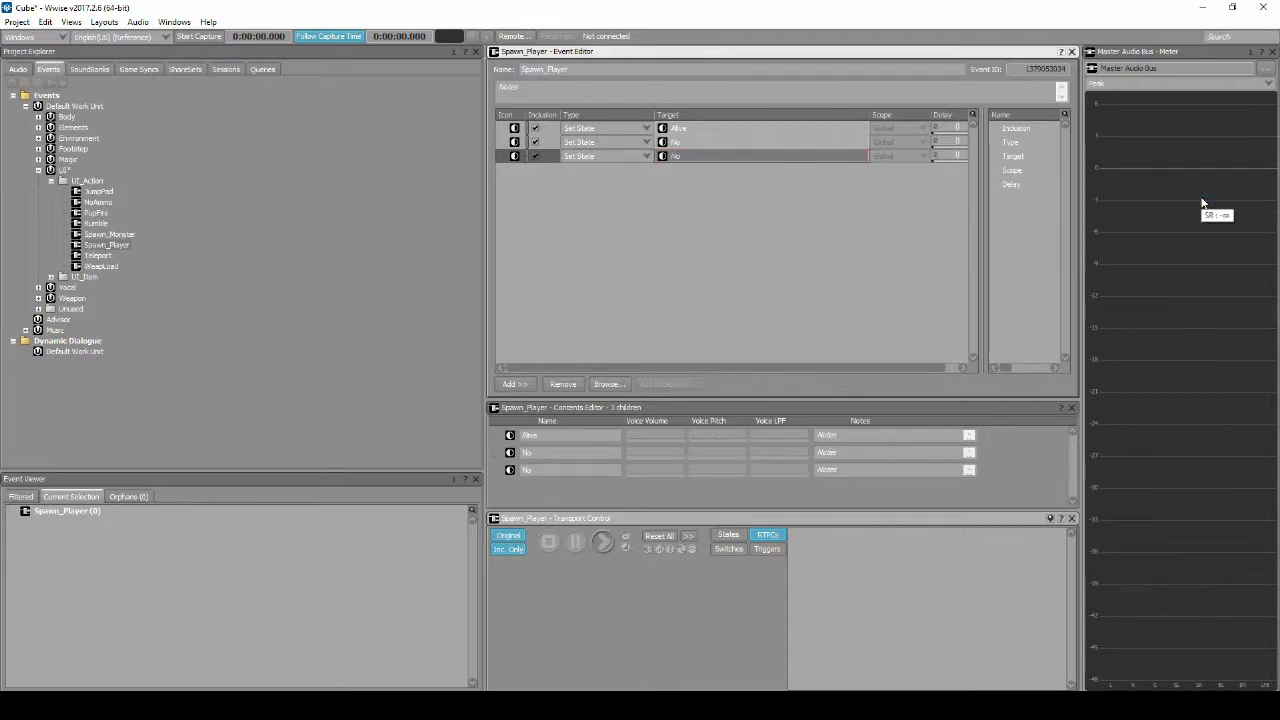
Step: Save the project, generate the soundbanks, and select the top-level Events folder
left_click(17, 21)
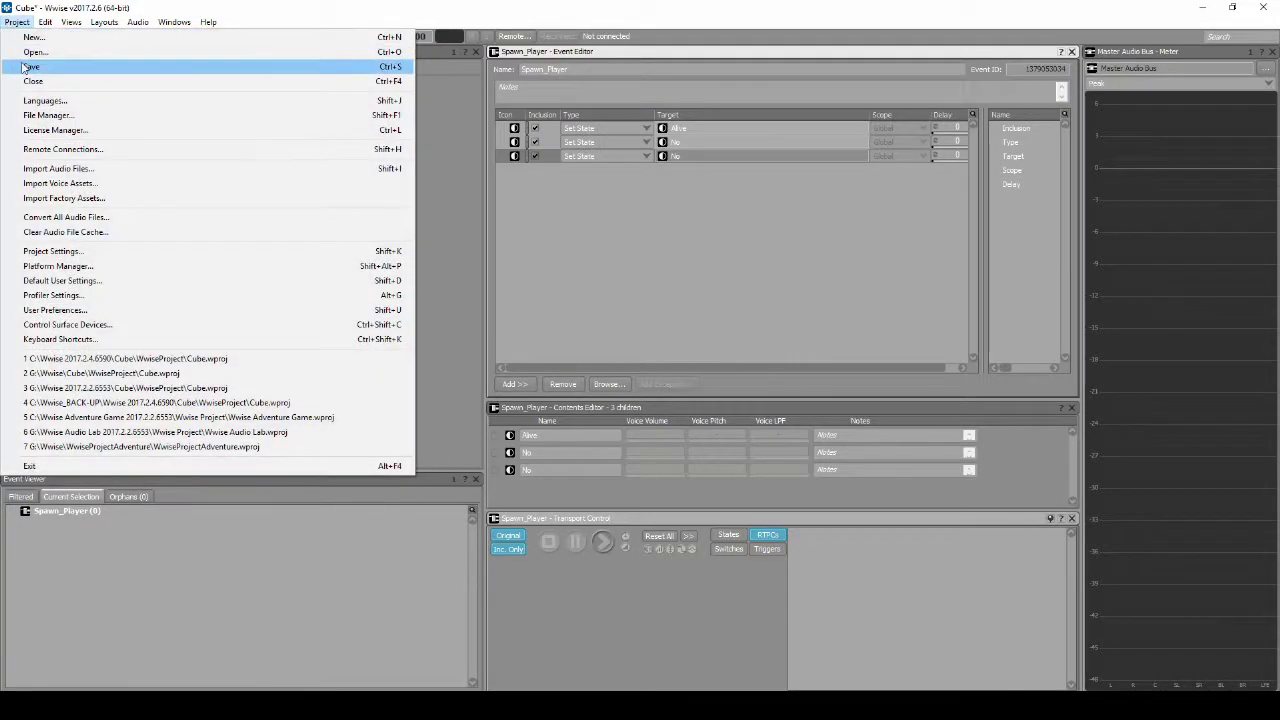
left_click(50, 66)
left_click(104, 22)
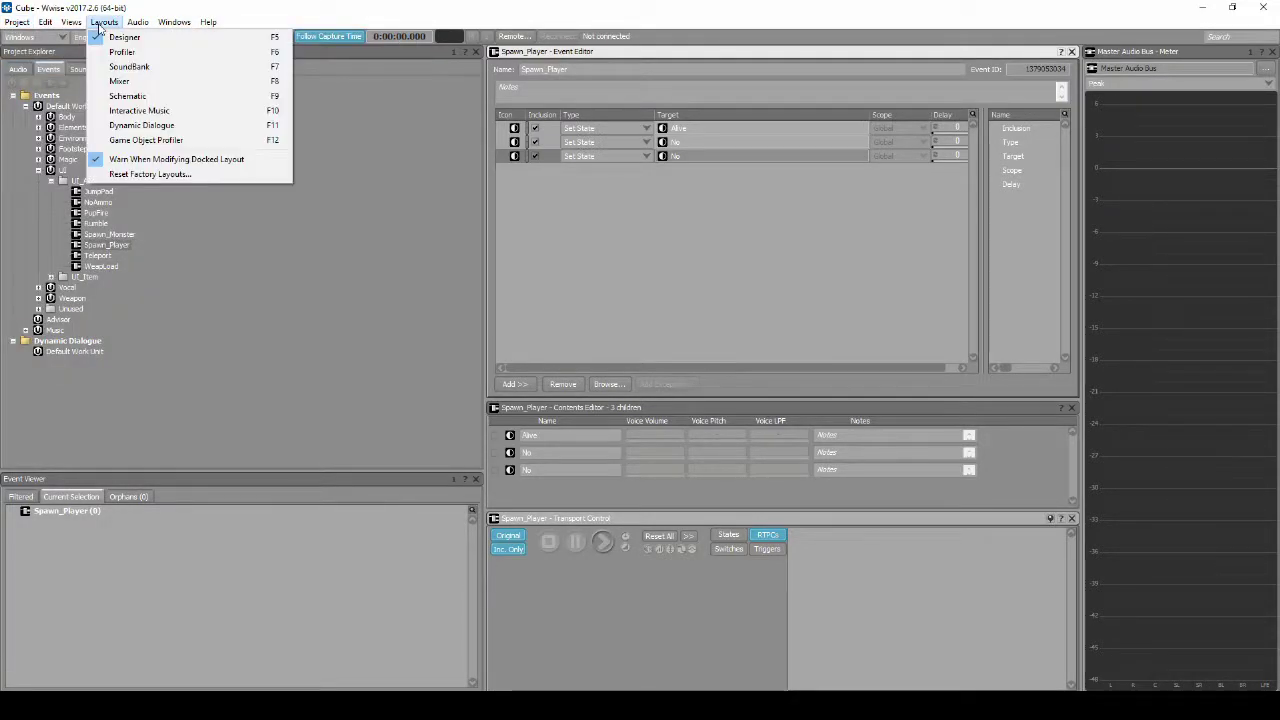
left_click(135, 69)
left_click(577, 84)
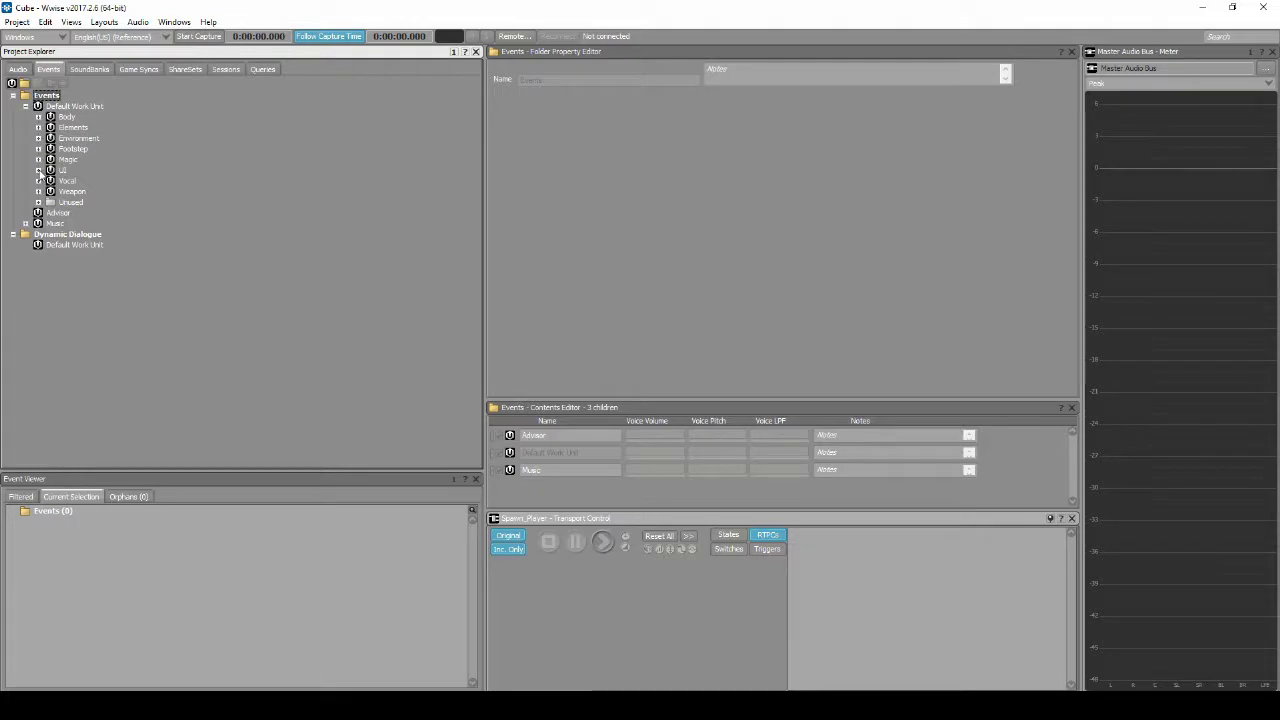
left_click(39, 171)
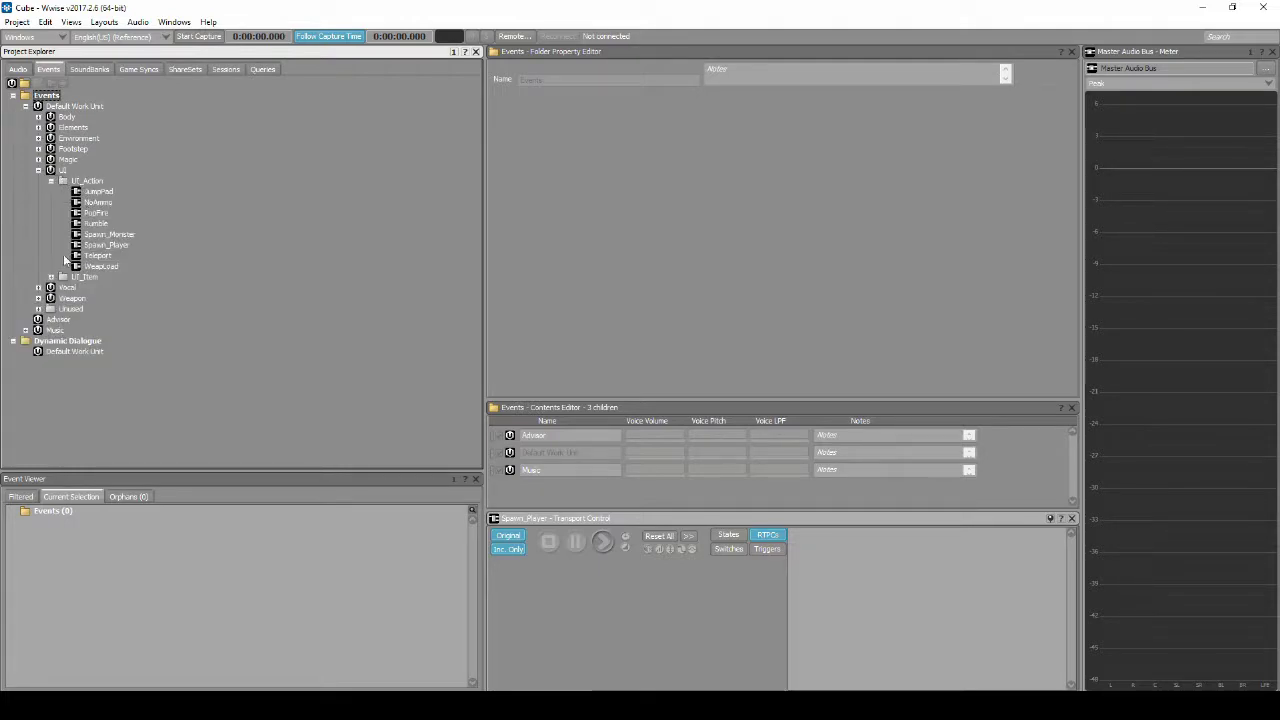
Step: Open ItemPup under UI_Item and add a new Set State action
left_click(51, 277)
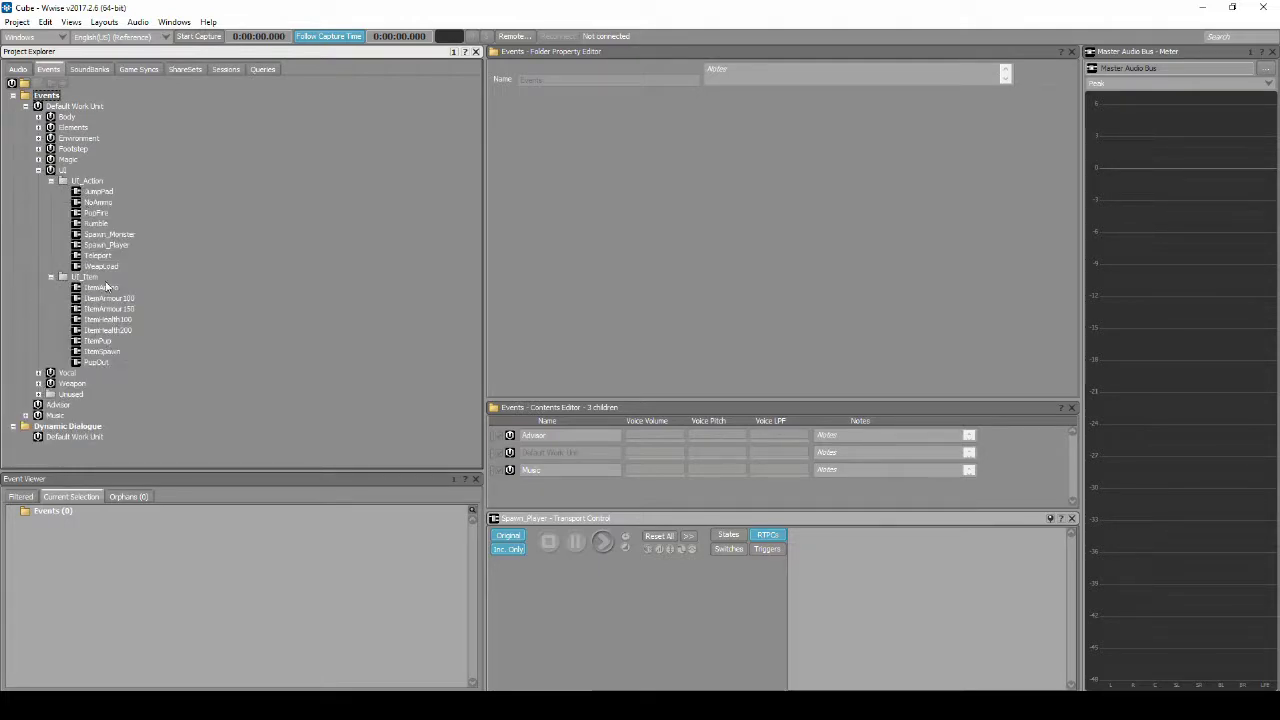
left_click(97, 341)
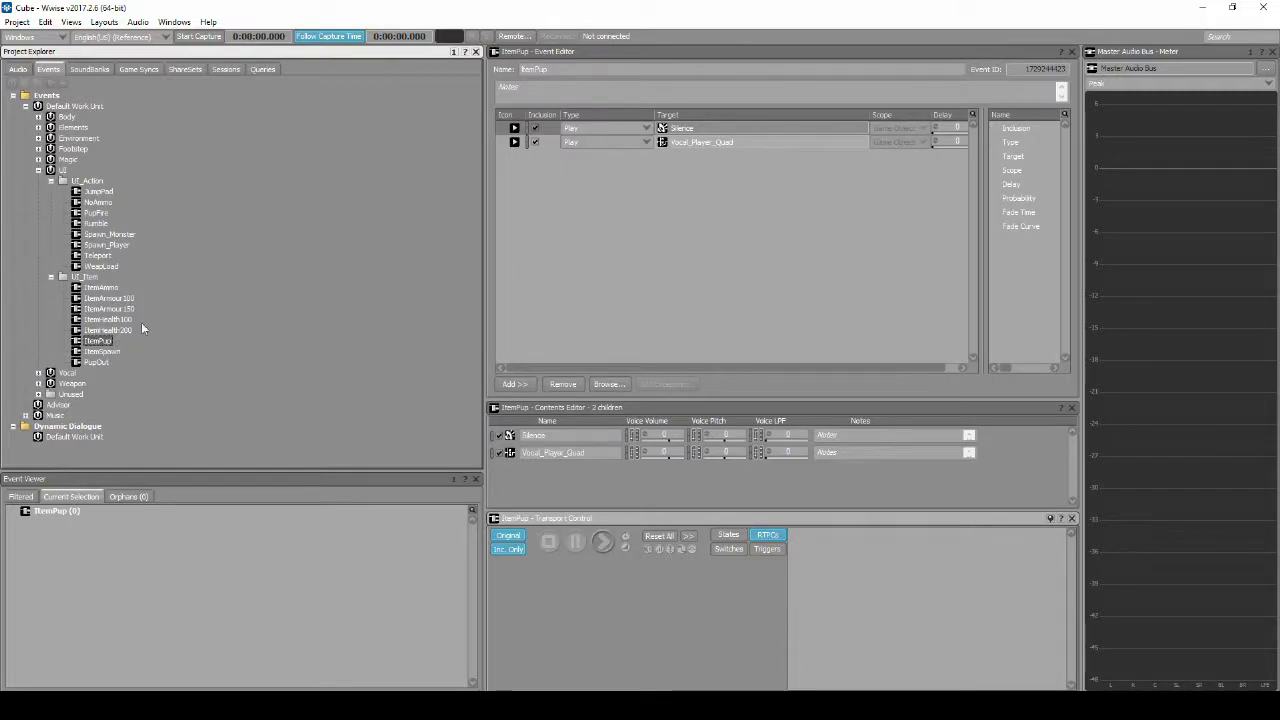
right_click(593, 196)
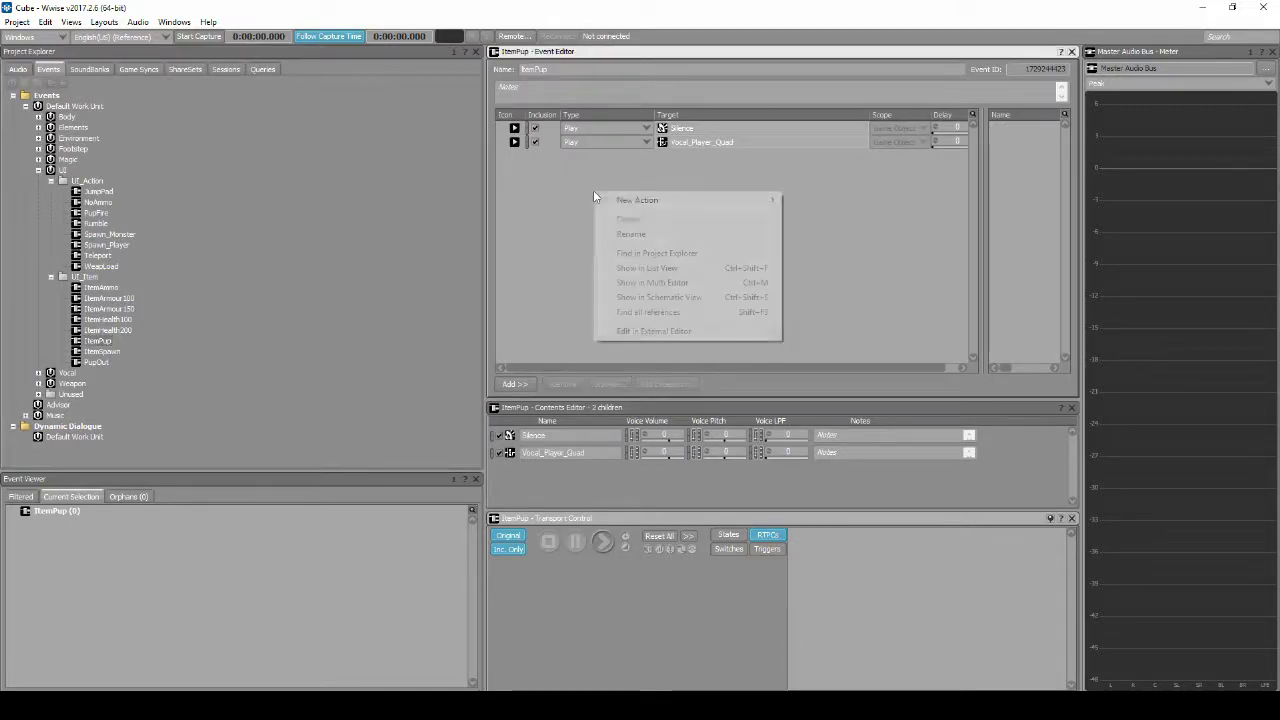
mouse_move(643, 207)
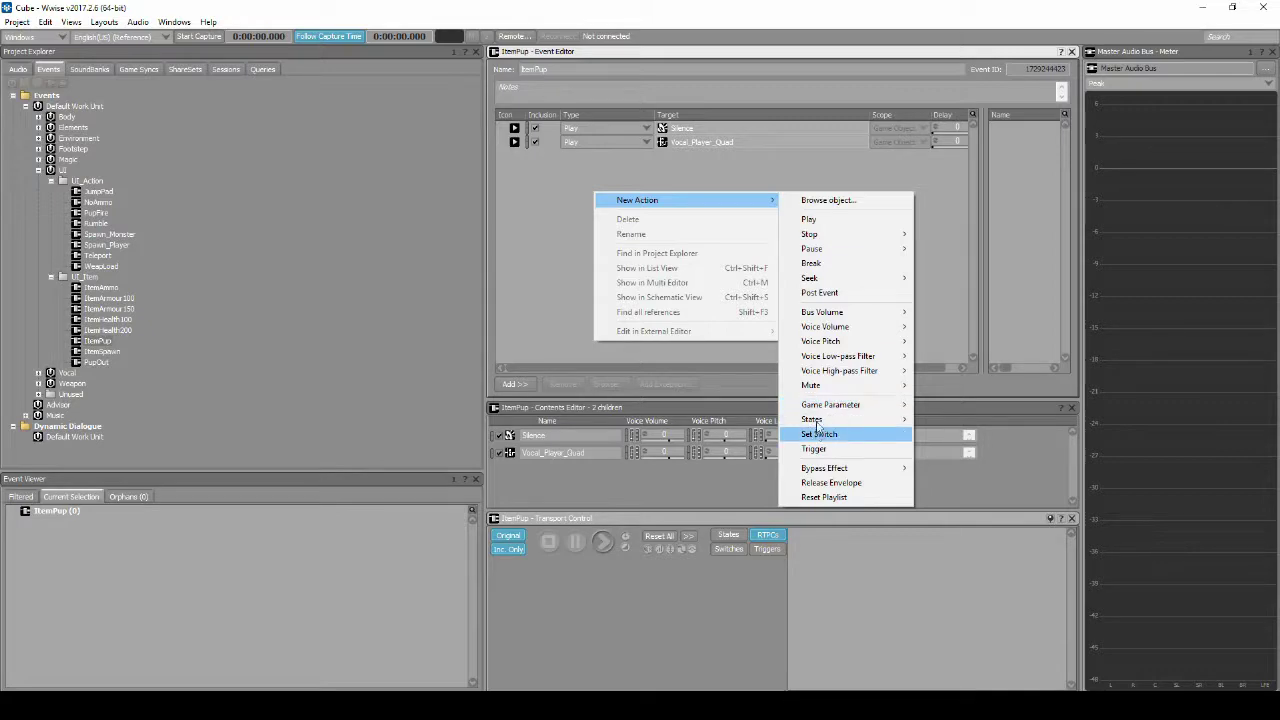
mouse_move(893, 420)
left_click(945, 449)
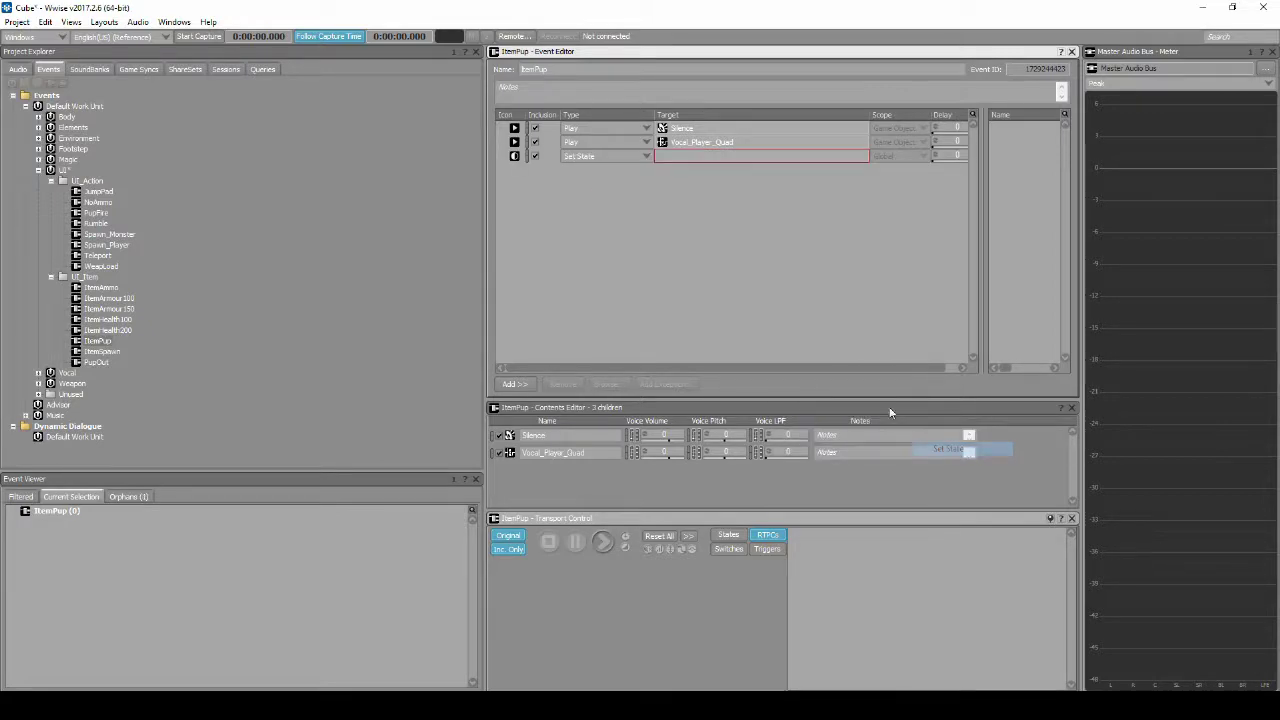
Step: Target ItemPup's Set State action at PlayerHasQuad Yes, then select PupOut
left_click(736, 158)
right_click(736, 158)
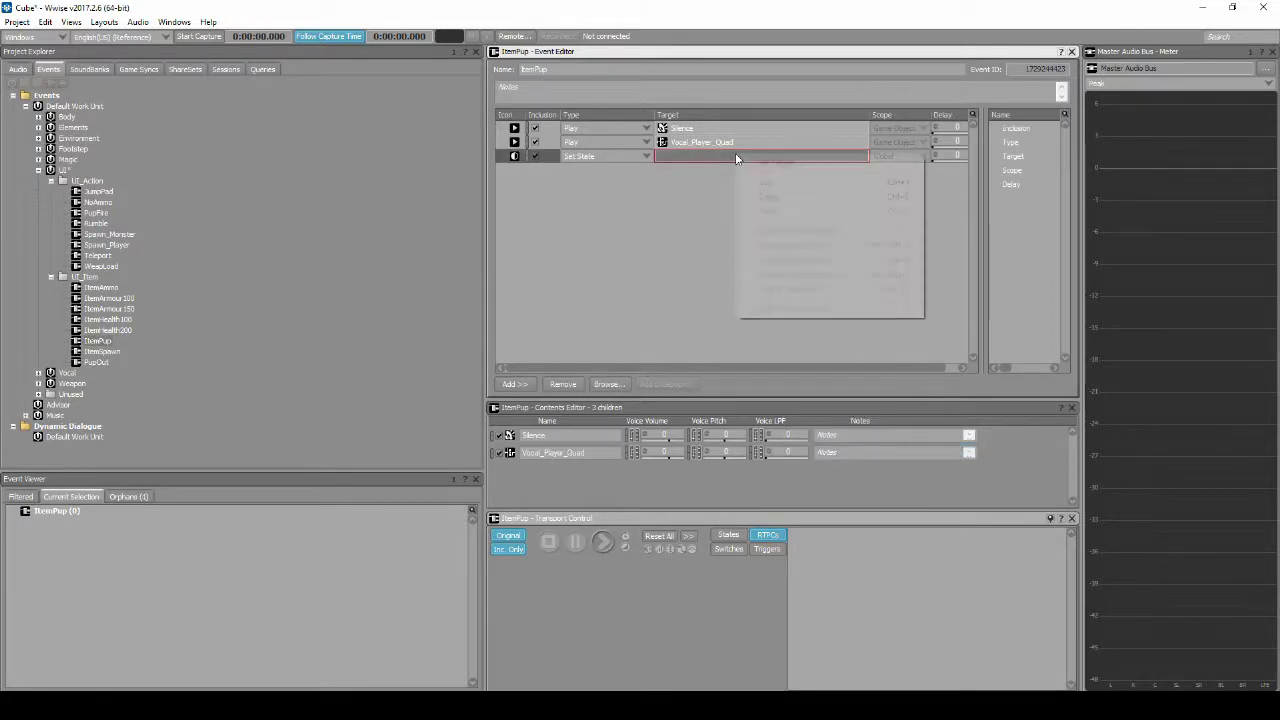
mouse_move(760, 165)
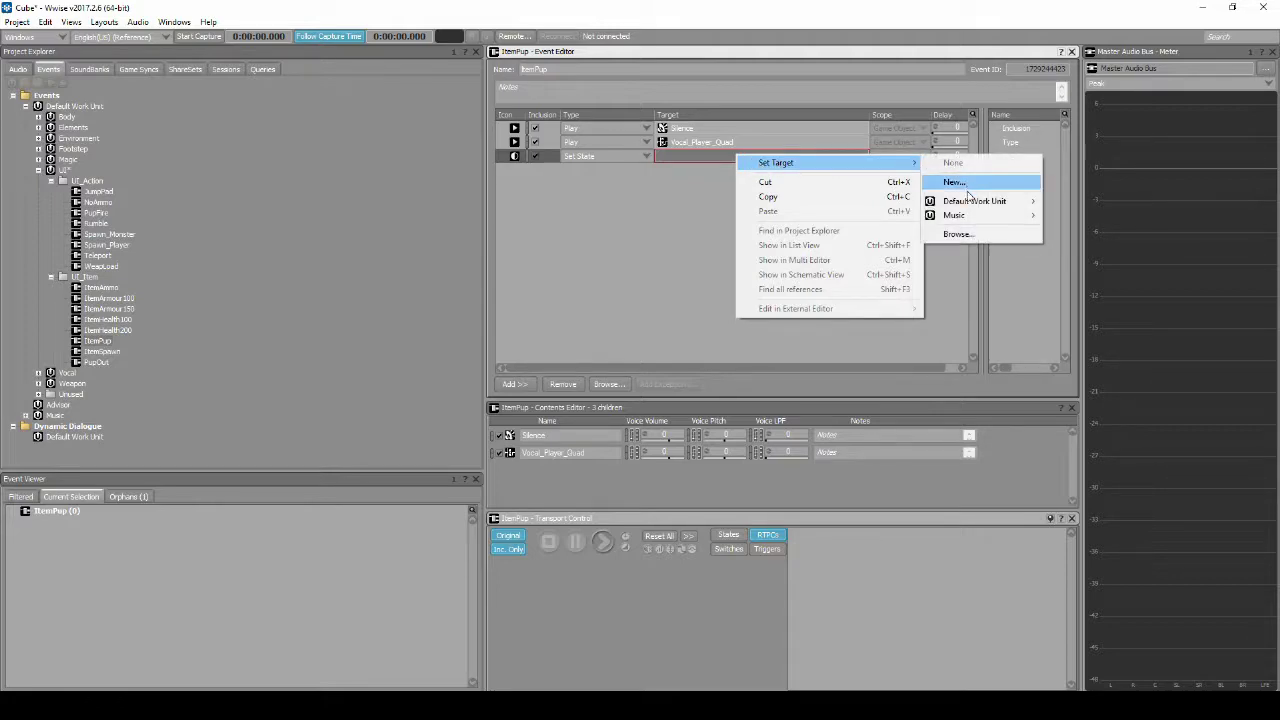
mouse_move(975, 201)
mouse_move(1100, 203)
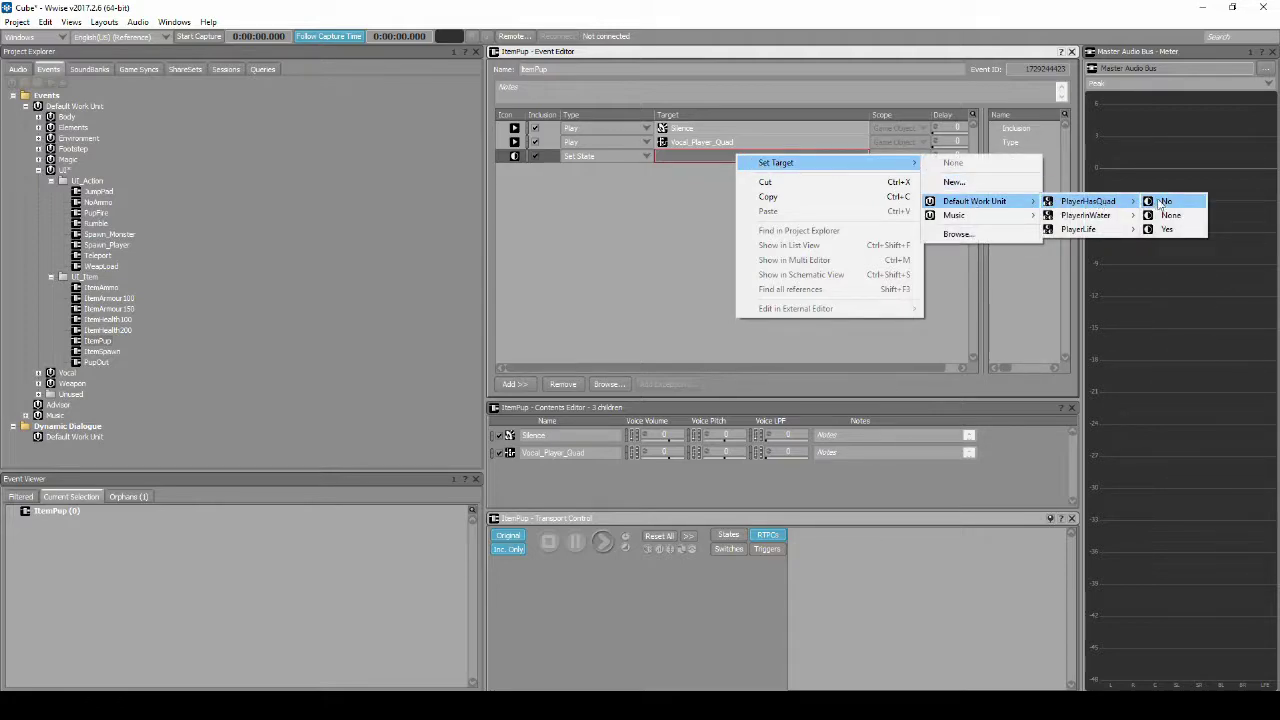
left_click(1166, 229)
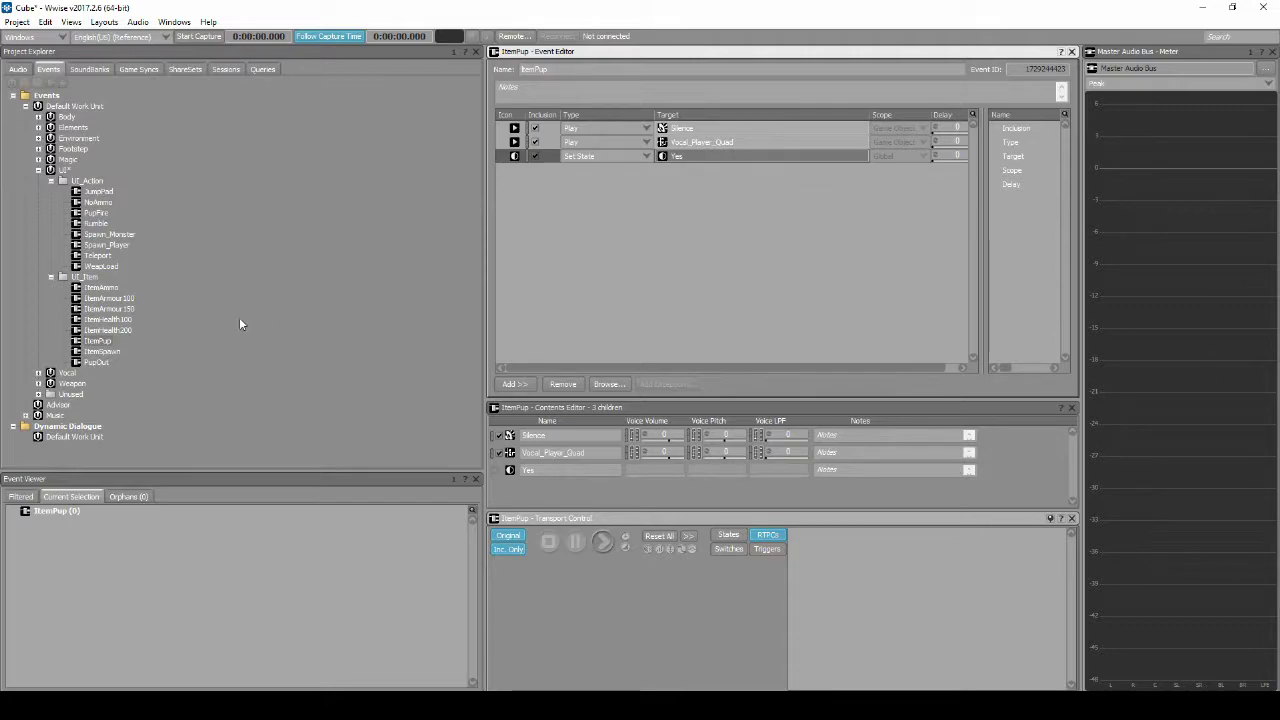
left_click(103, 365)
Step: Add a Set State action after PupOut's Play action, targeting PlayerHasQuad No
right_click(601, 163)
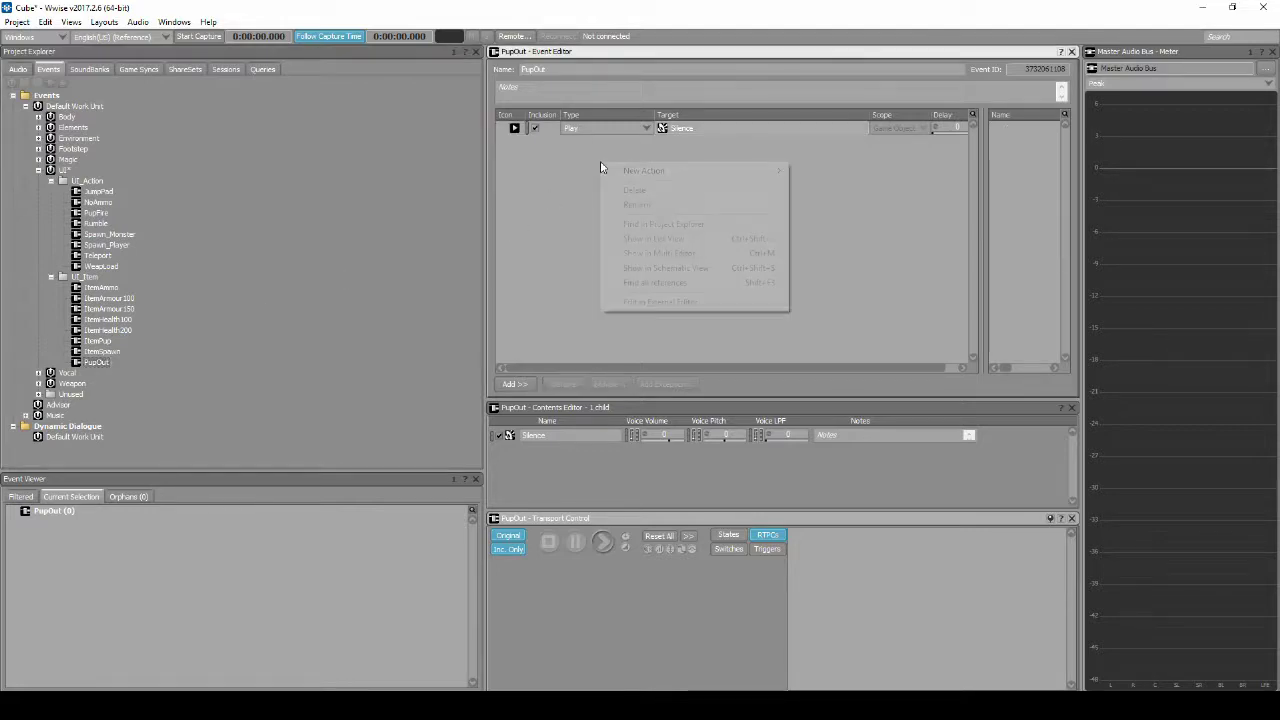
mouse_move(700, 170)
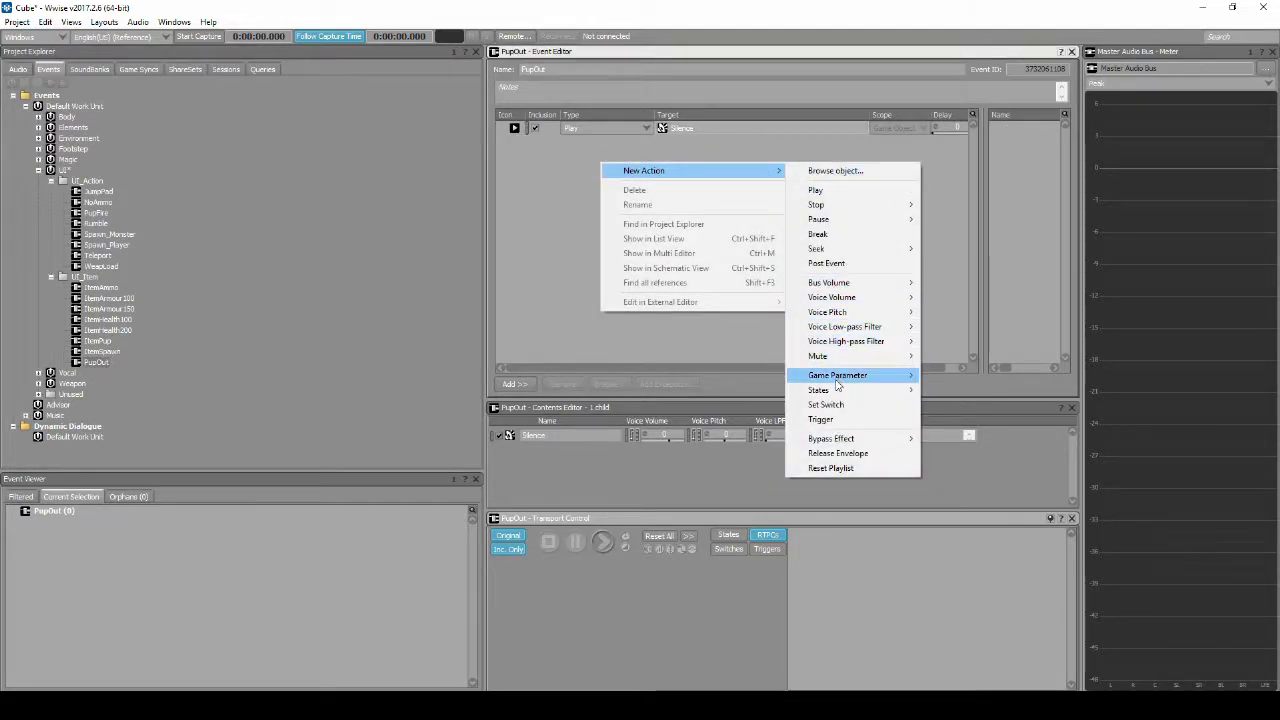
mouse_move(843, 390)
left_click(955, 419)
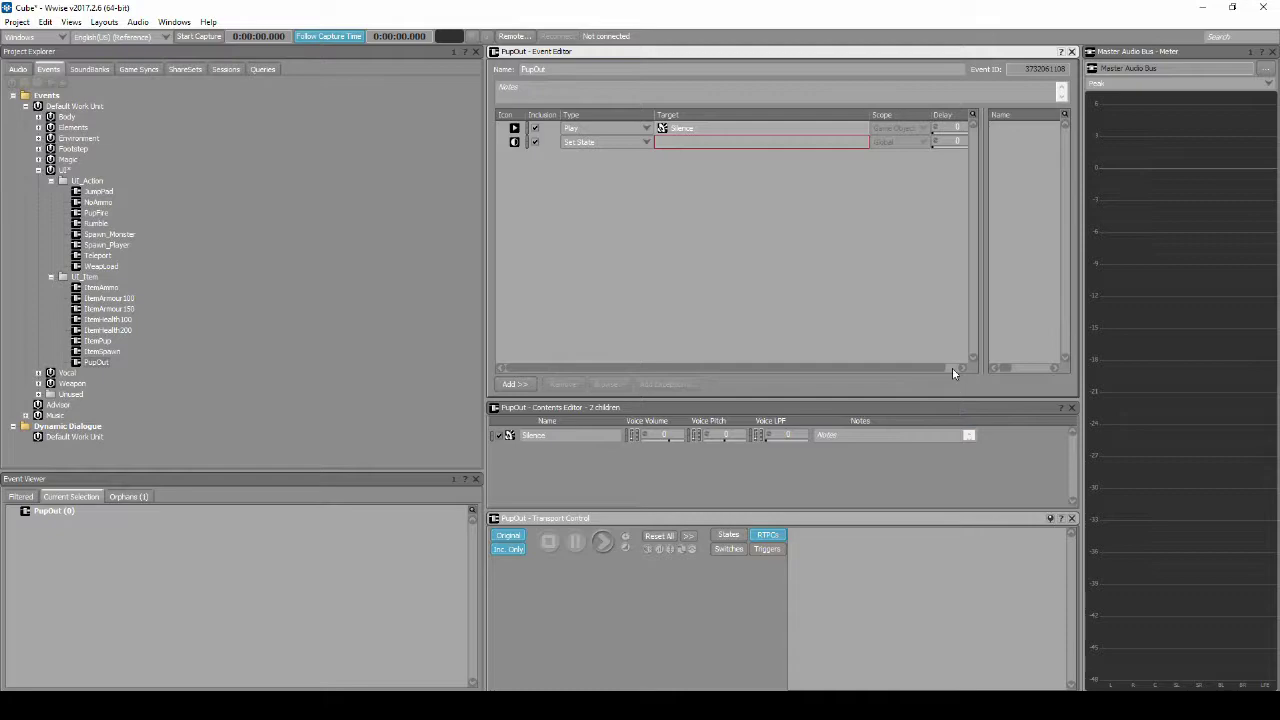
right_click(826, 142)
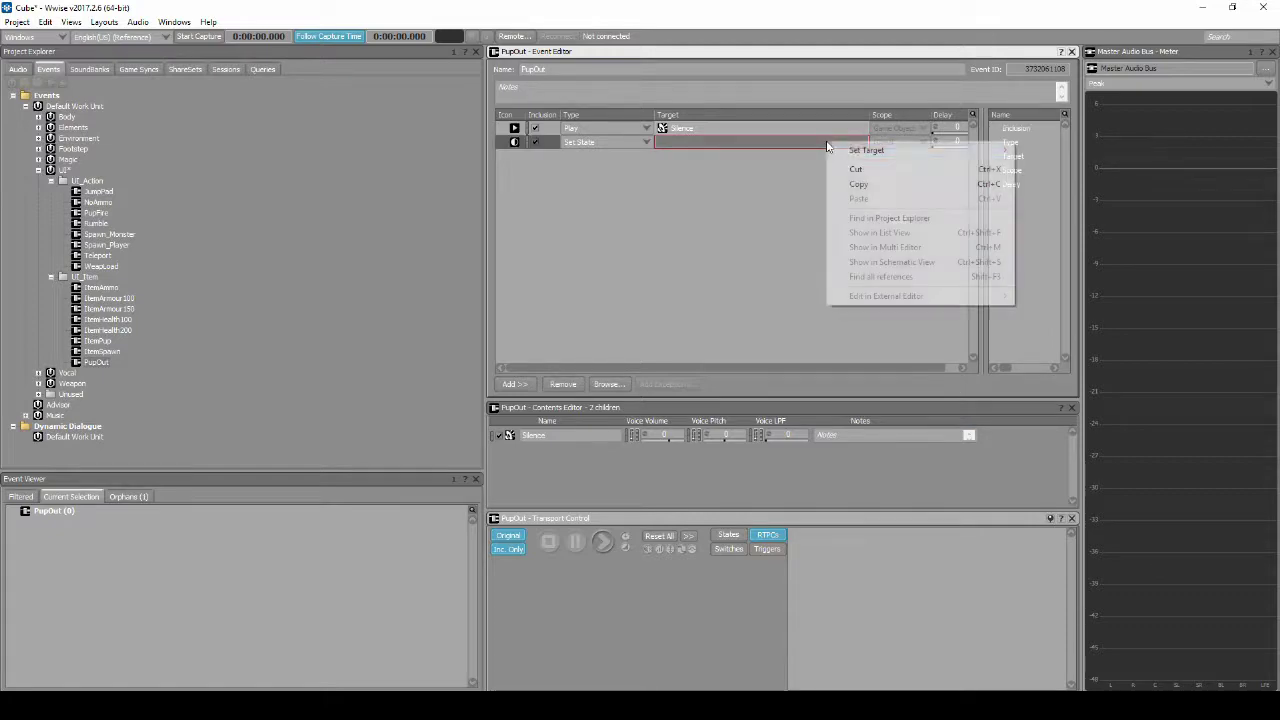
mouse_move(857, 150)
mouse_move(1062, 188)
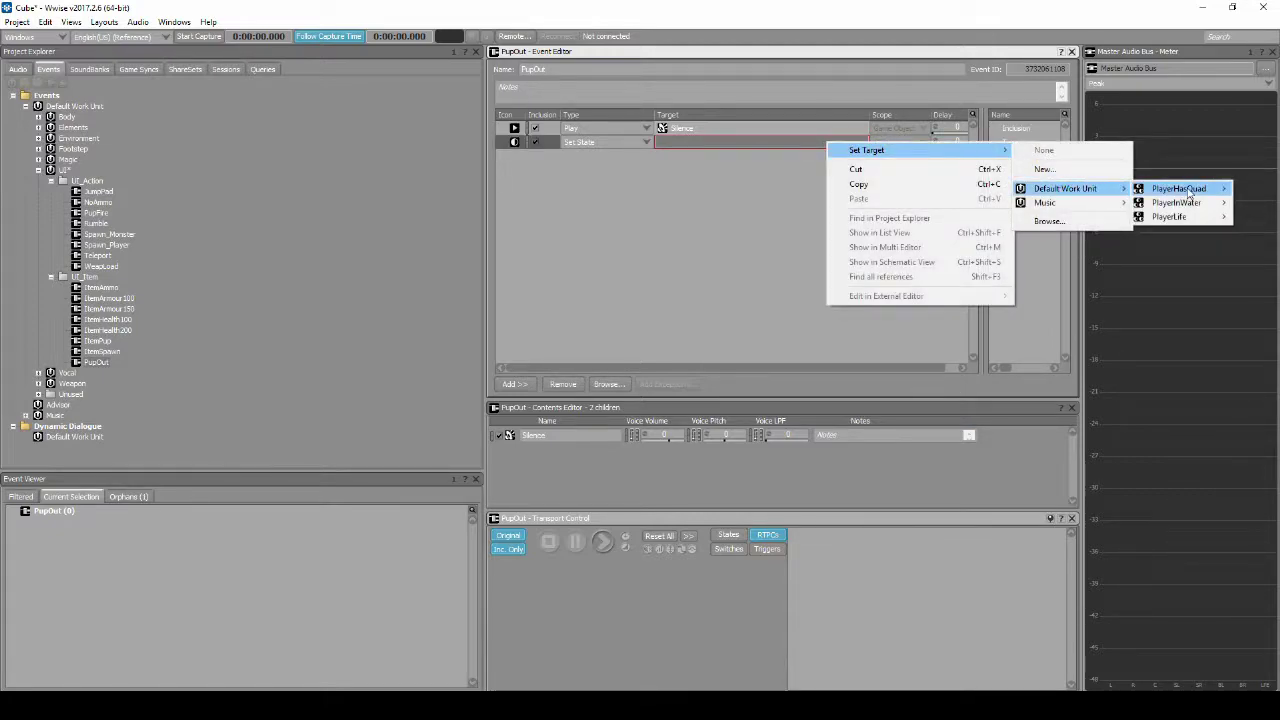
mouse_move(1180, 189)
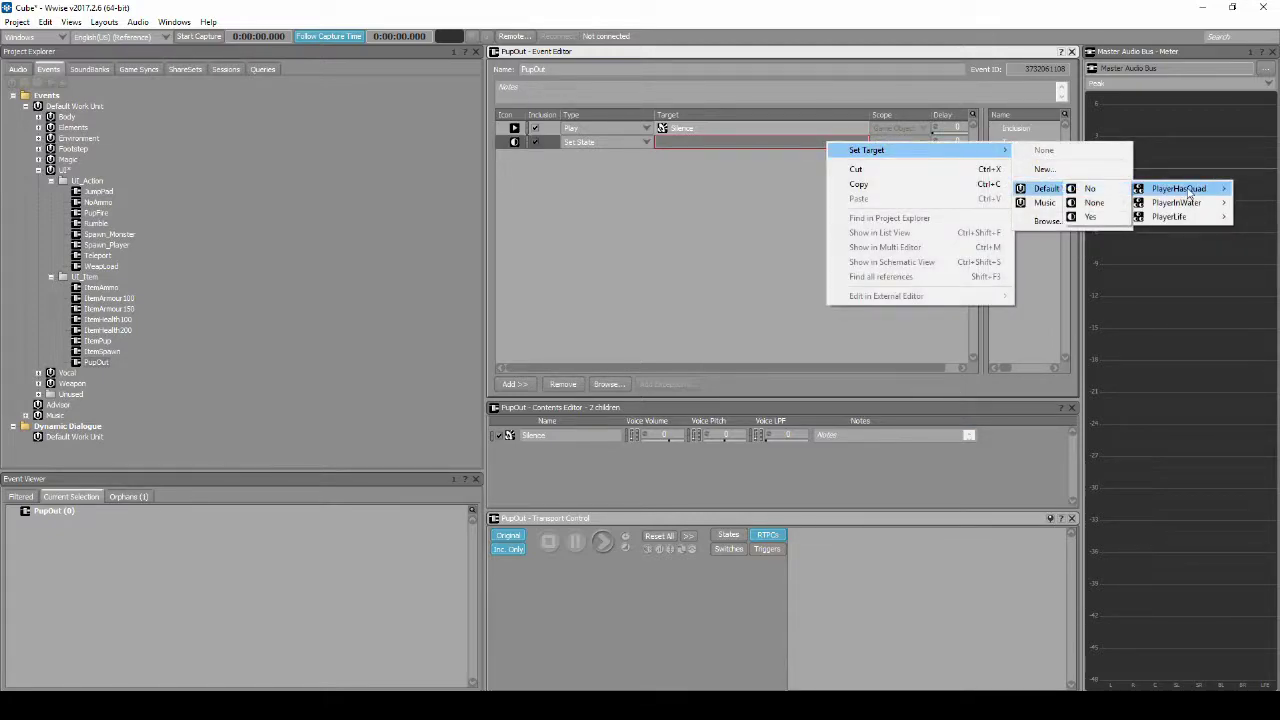
left_click(1092, 188)
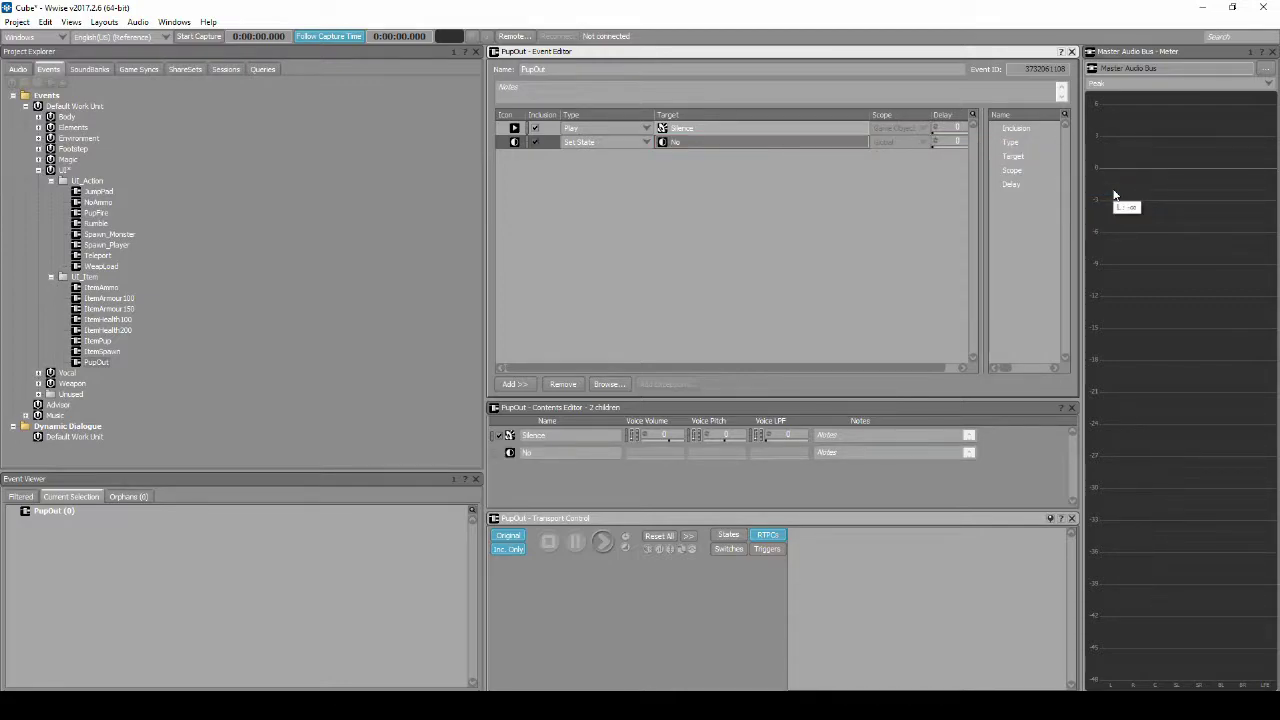
Step: Save the project, then generate all soundbanks from the SoundBank layout and dismiss the results
left_click(17, 22)
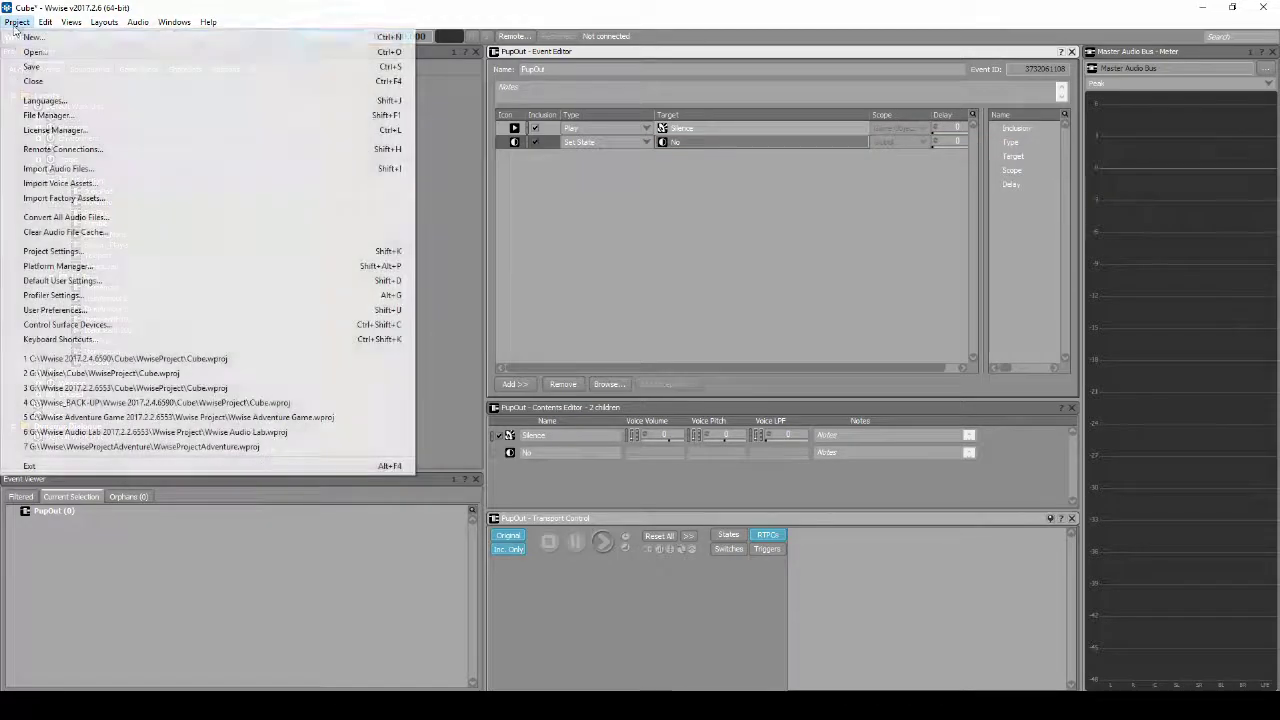
left_click(40, 62)
left_click(100, 22)
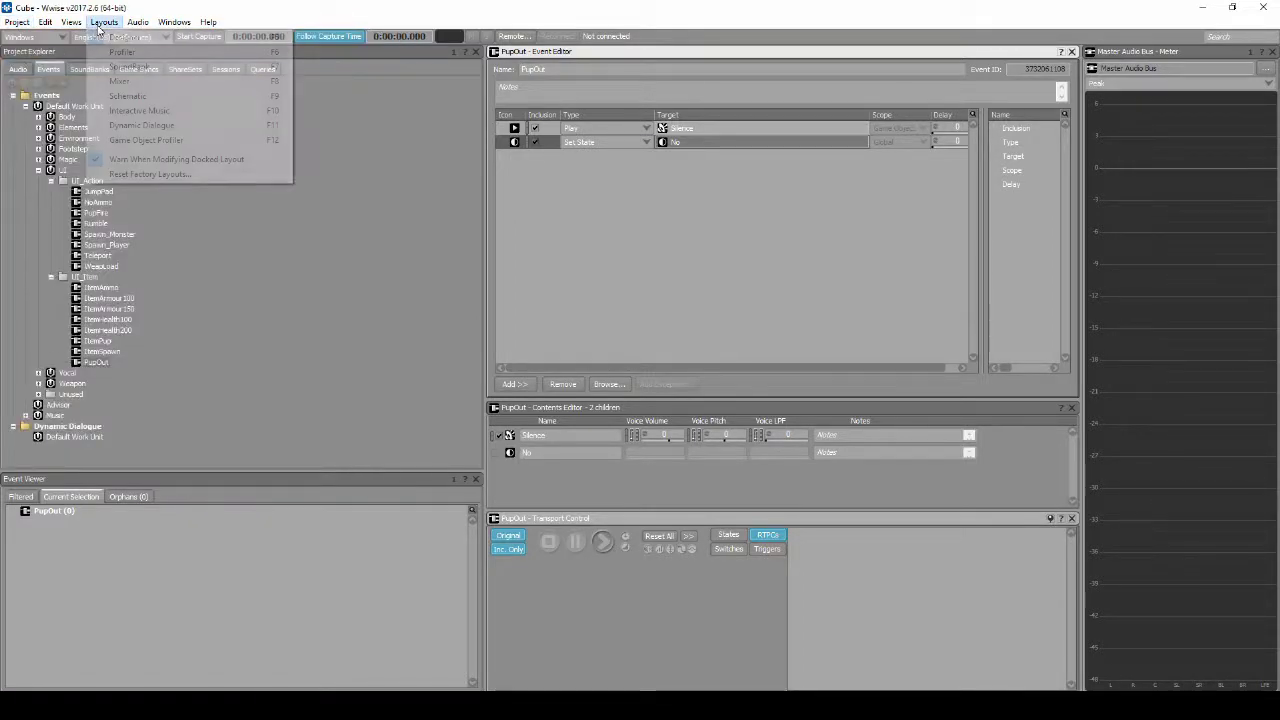
left_click(128, 66)
left_click(553, 80)
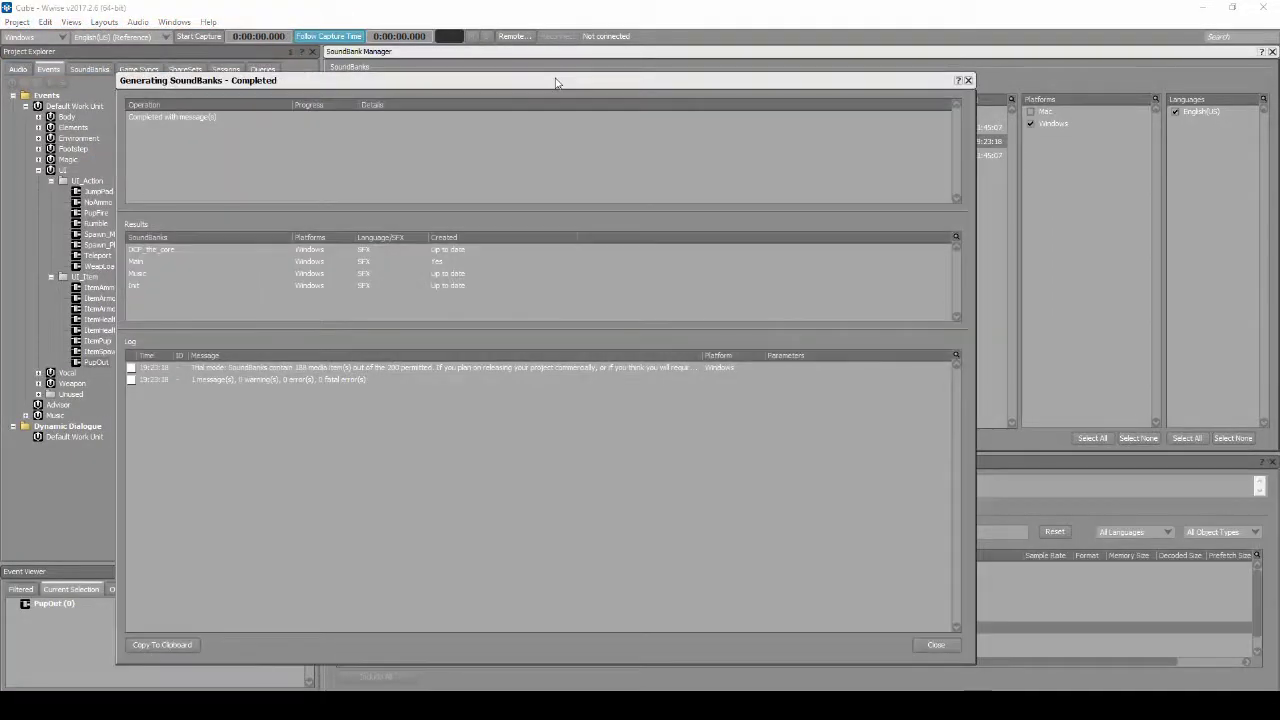
left_click(936, 645)
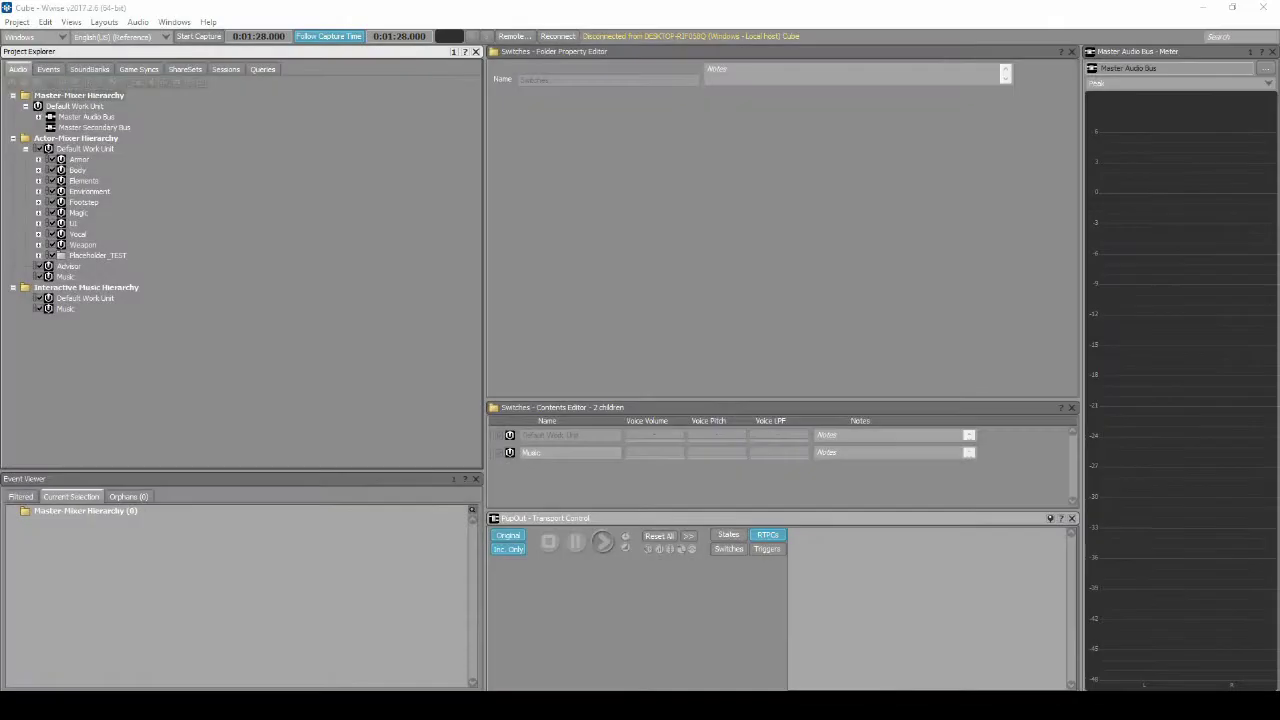
Step: Generate the Integrity Report listing unused state groups, switch groups, game parameters and triggers
left_click(71, 21)
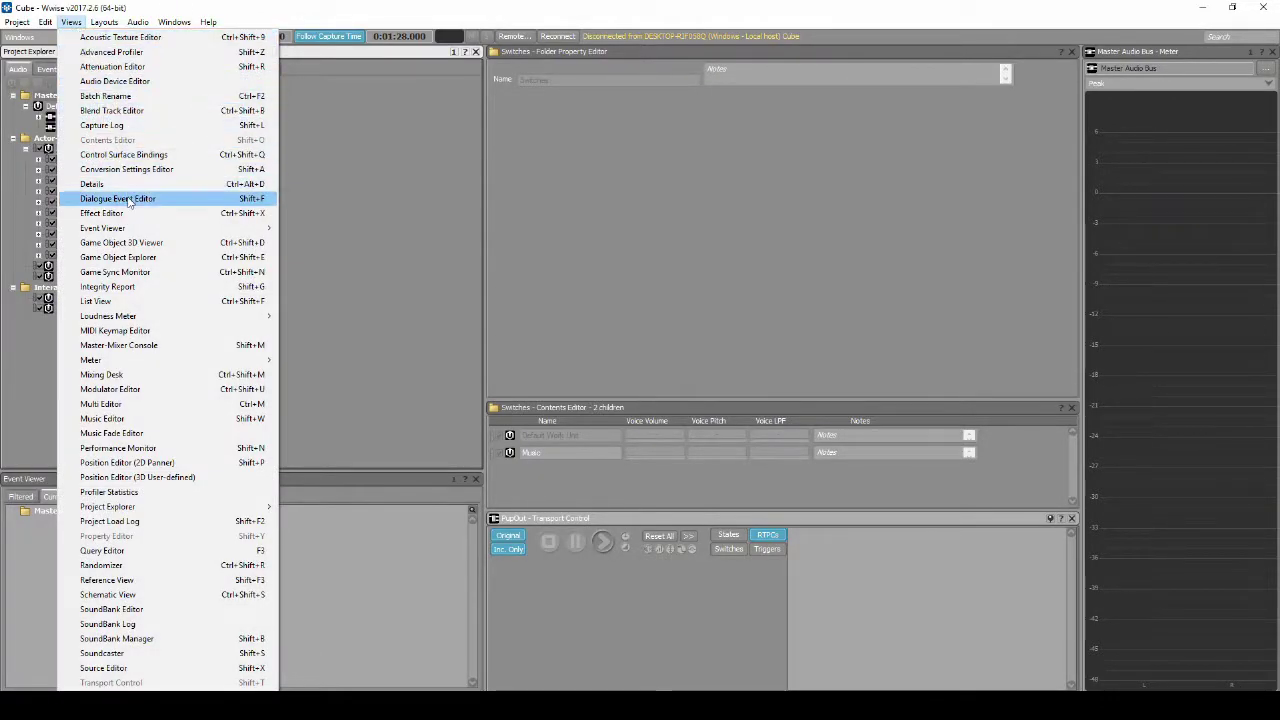
left_click(127, 287)
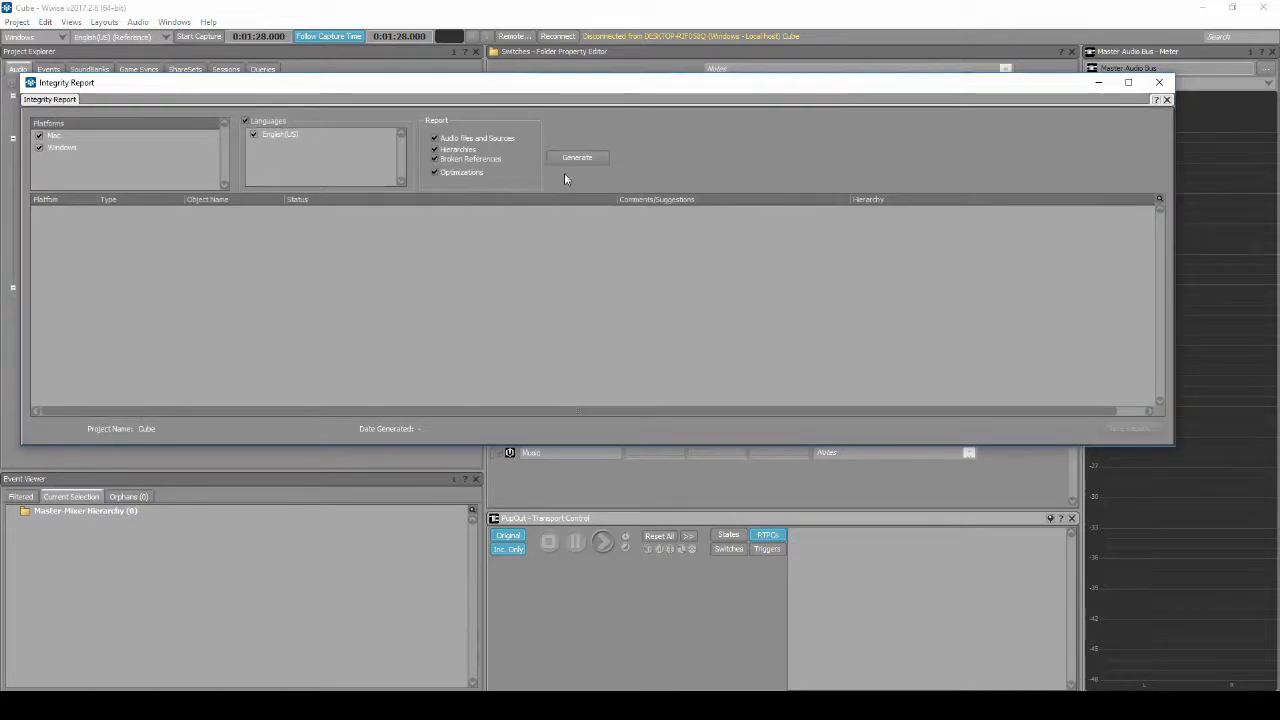
left_click(578, 160)
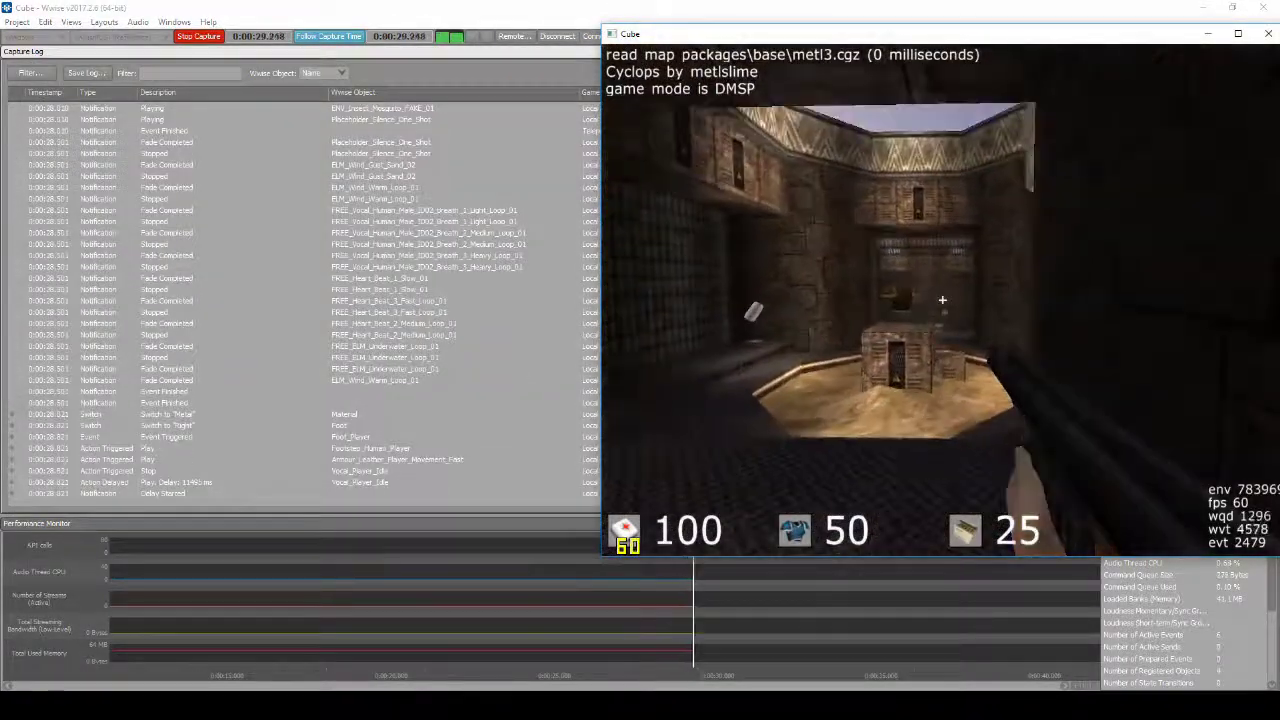
Step: Play through the Cube level while capturing, picking up armour and ammo and shooting monsters
key("w")
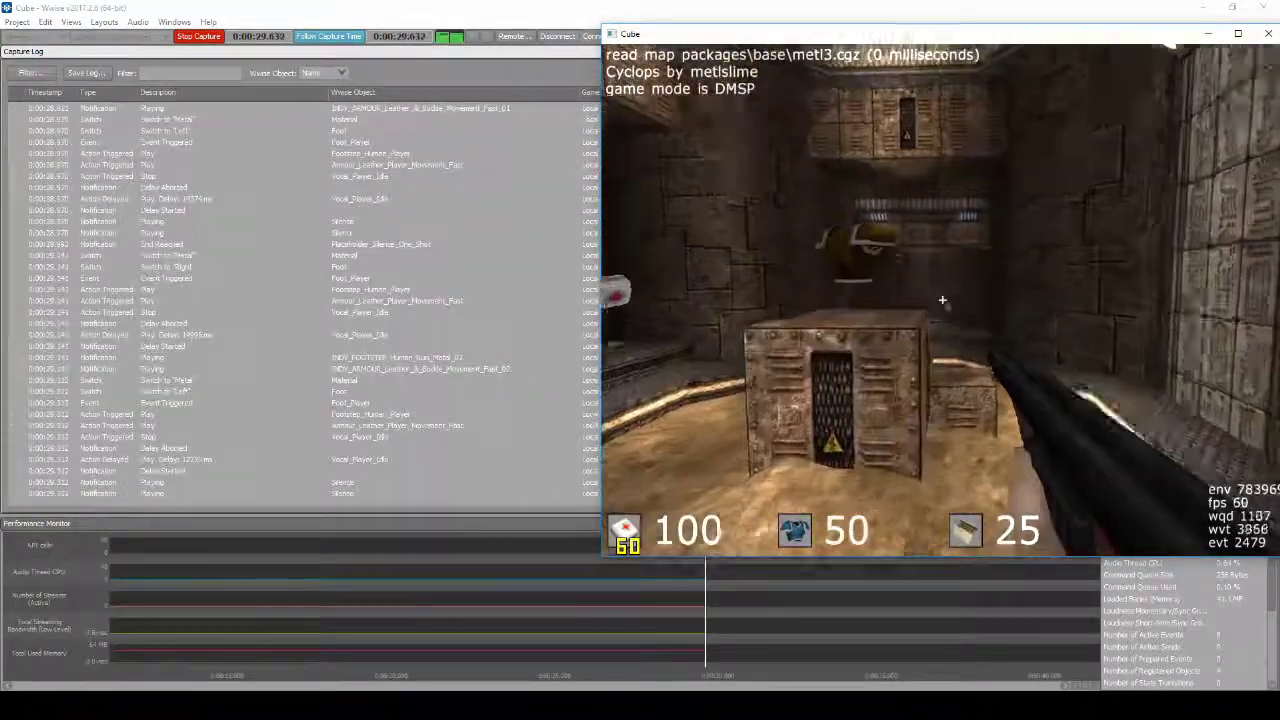
scroll(942, 300, "down", 1)
key("w")
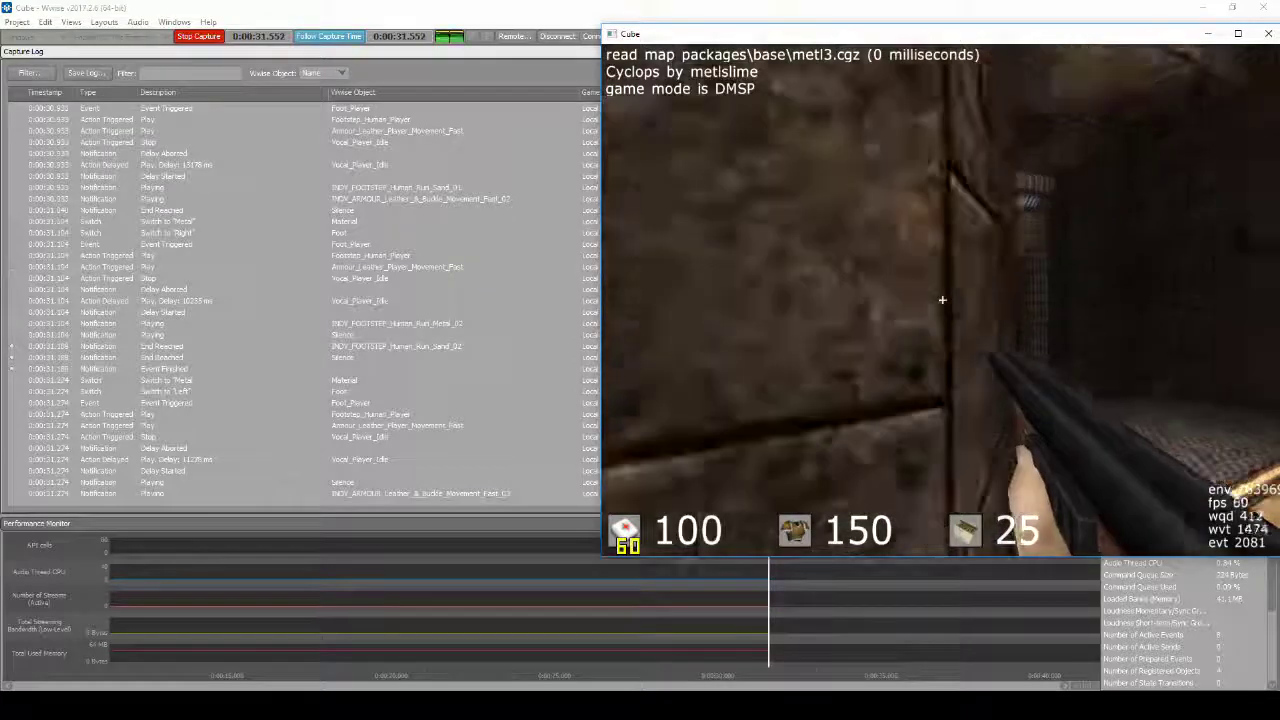
key("w")
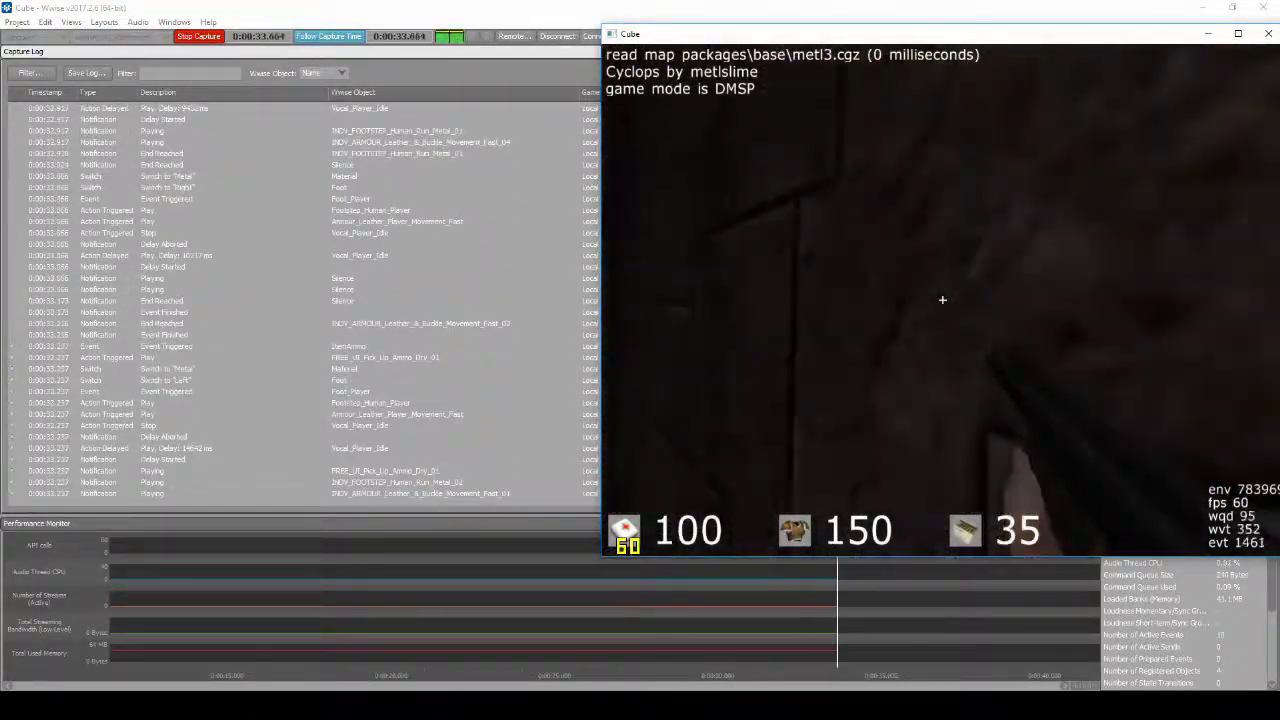
key("w")
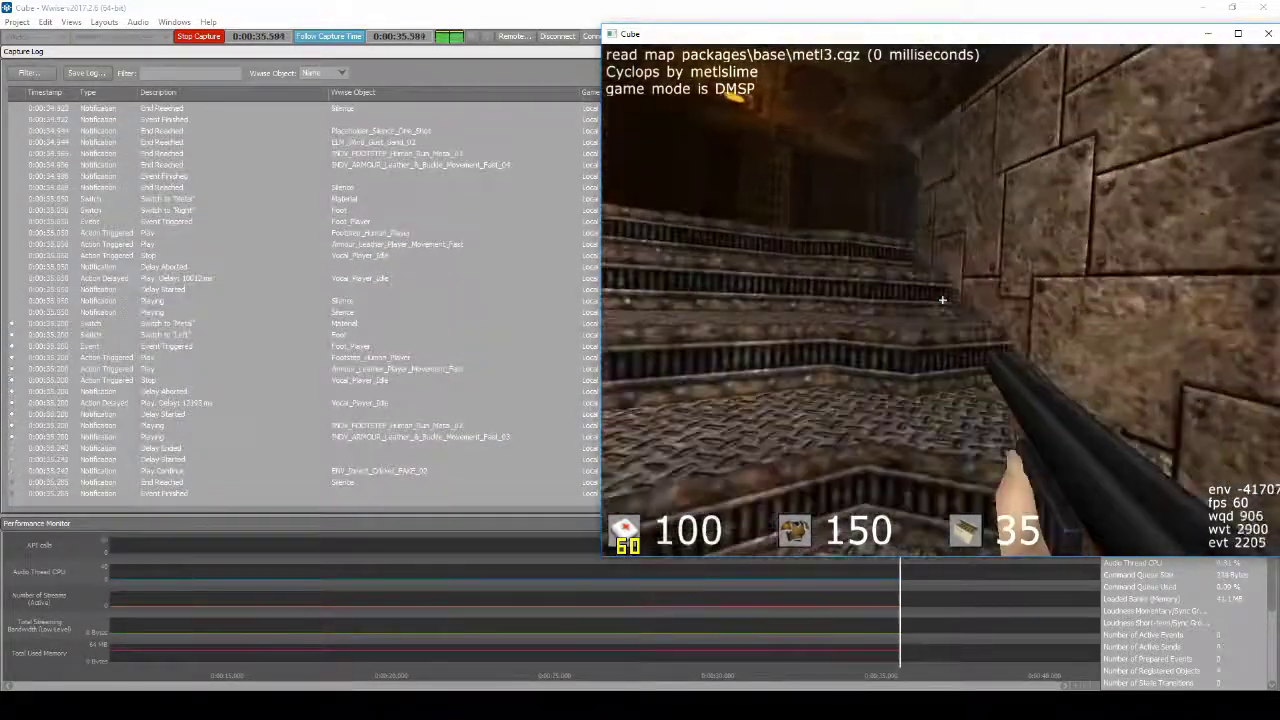
key("w")
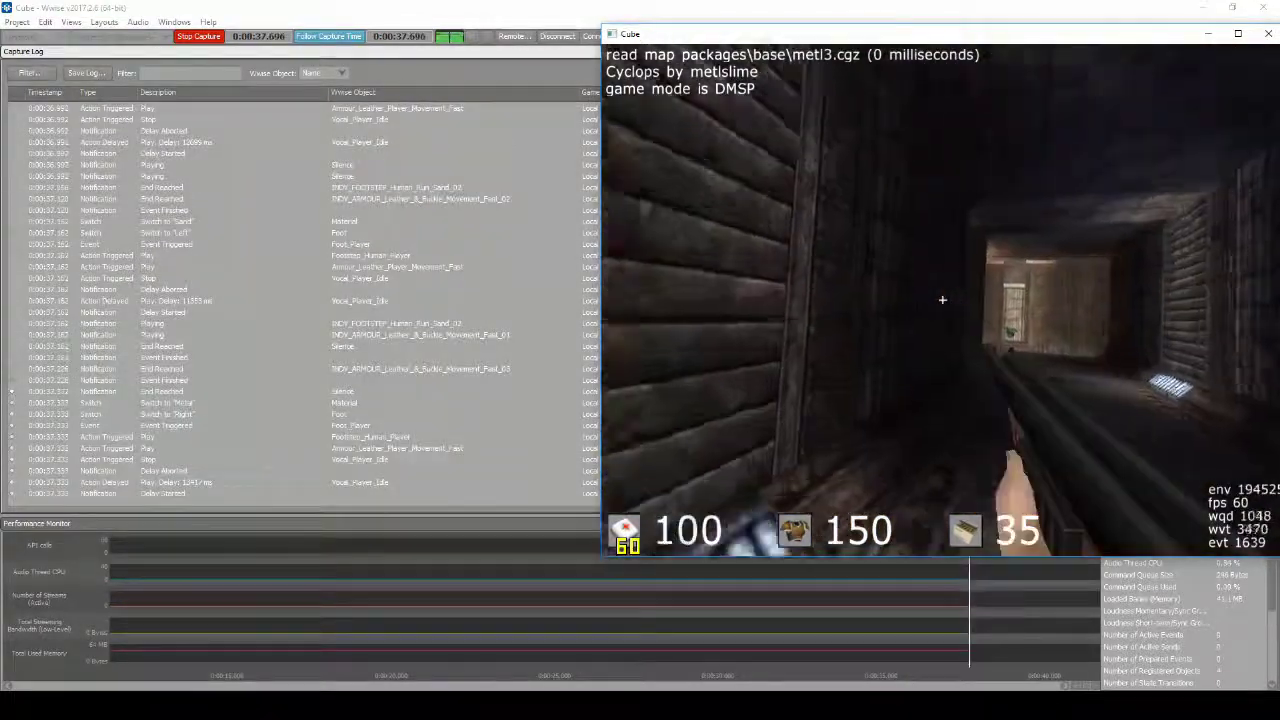
key("w")
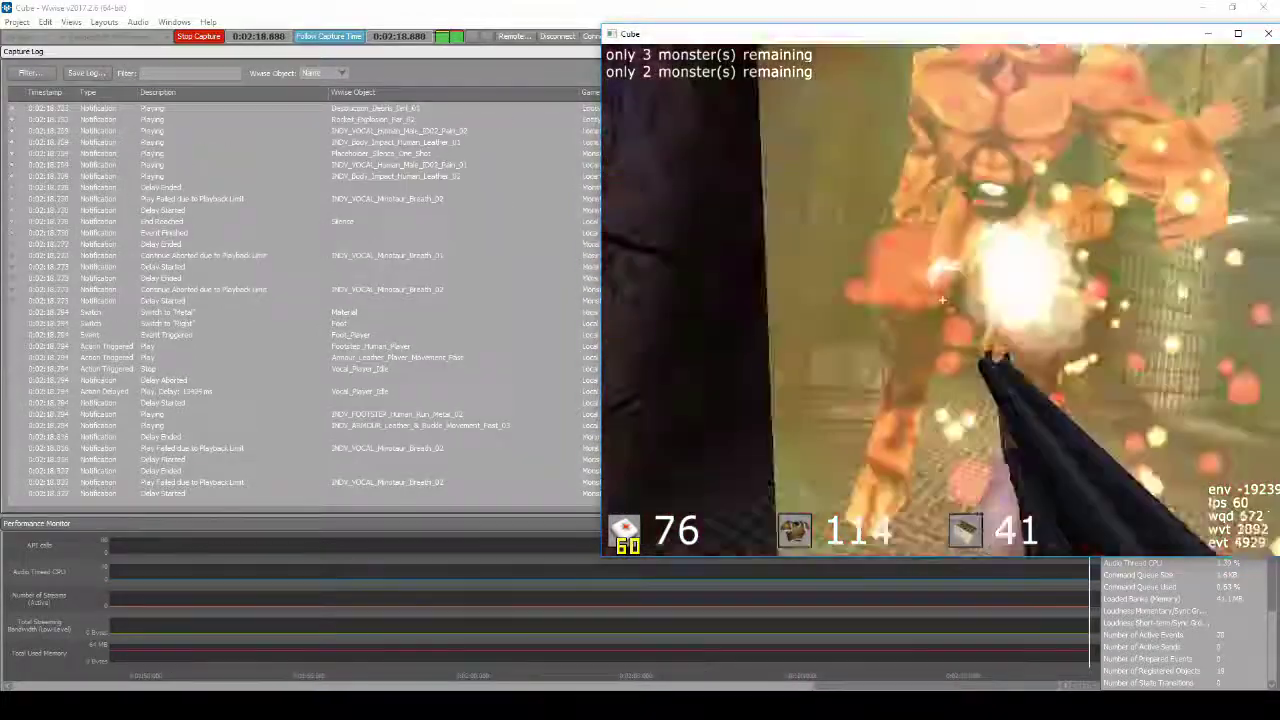
left_click(942, 299)
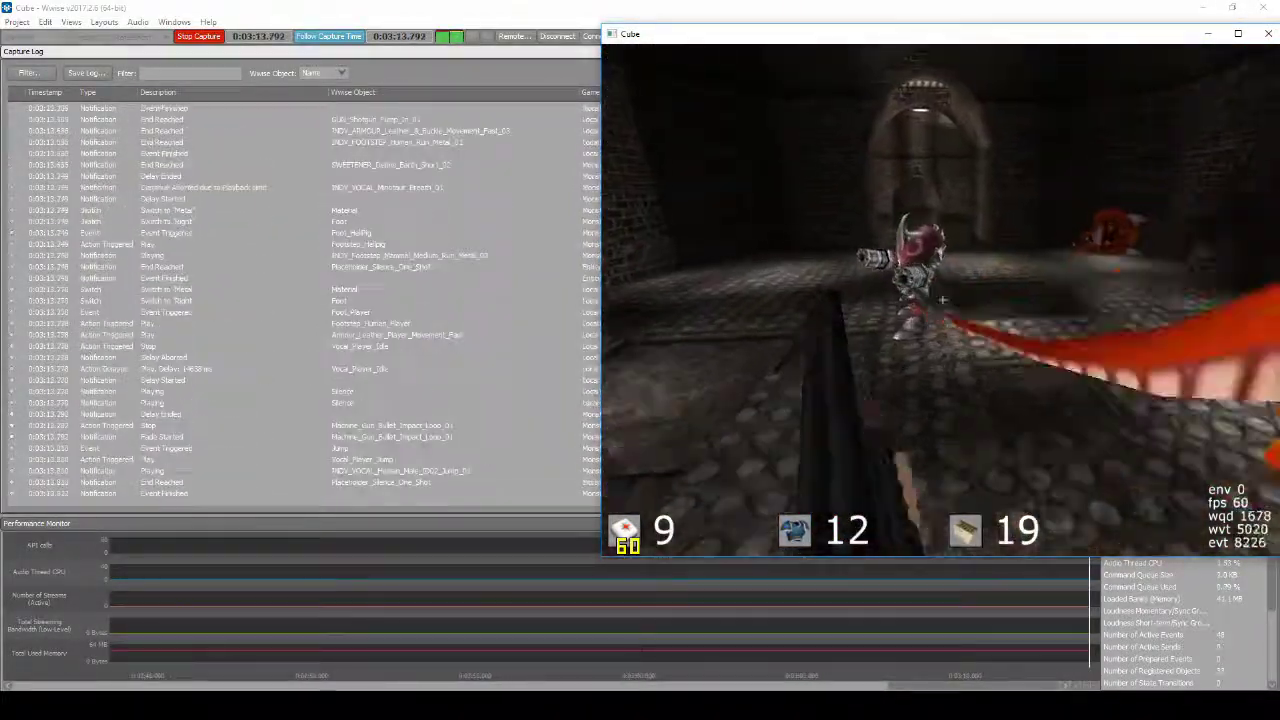
left_click(942, 299)
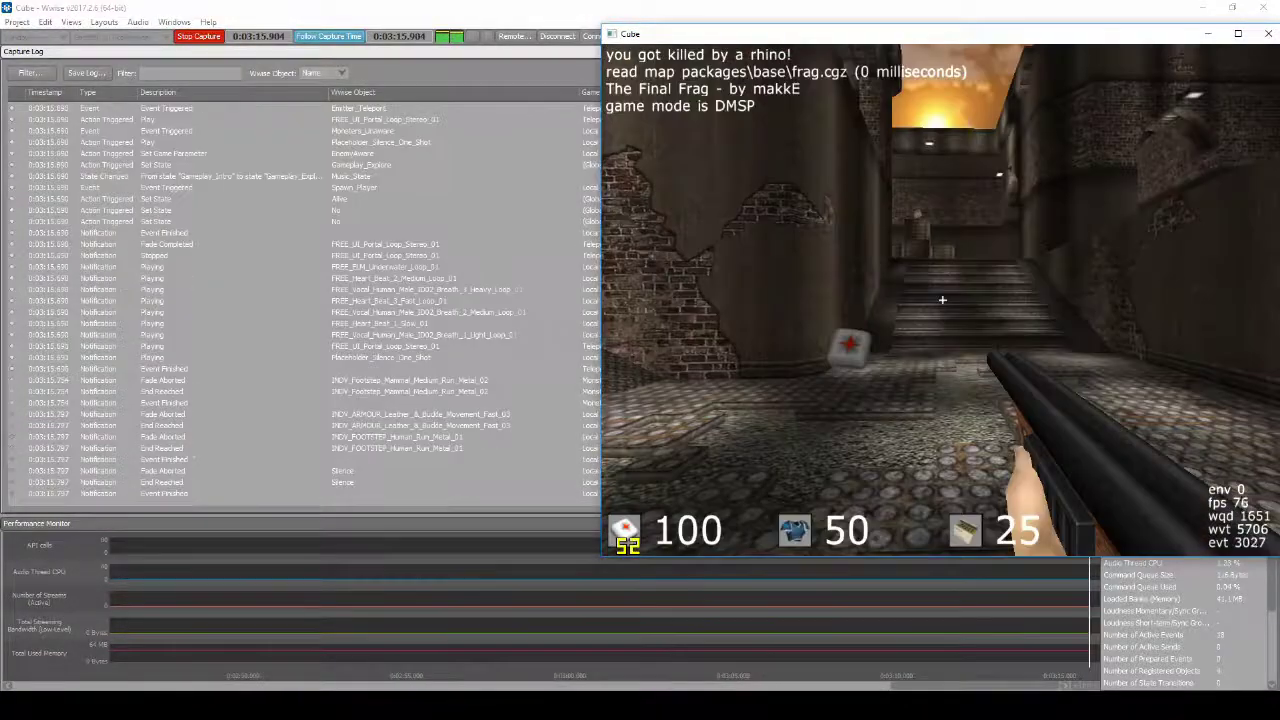
Step: Quit Cube from its main menu, leaving the Profiler capture log showing
key("Escape")
key("Up")
key("Up")
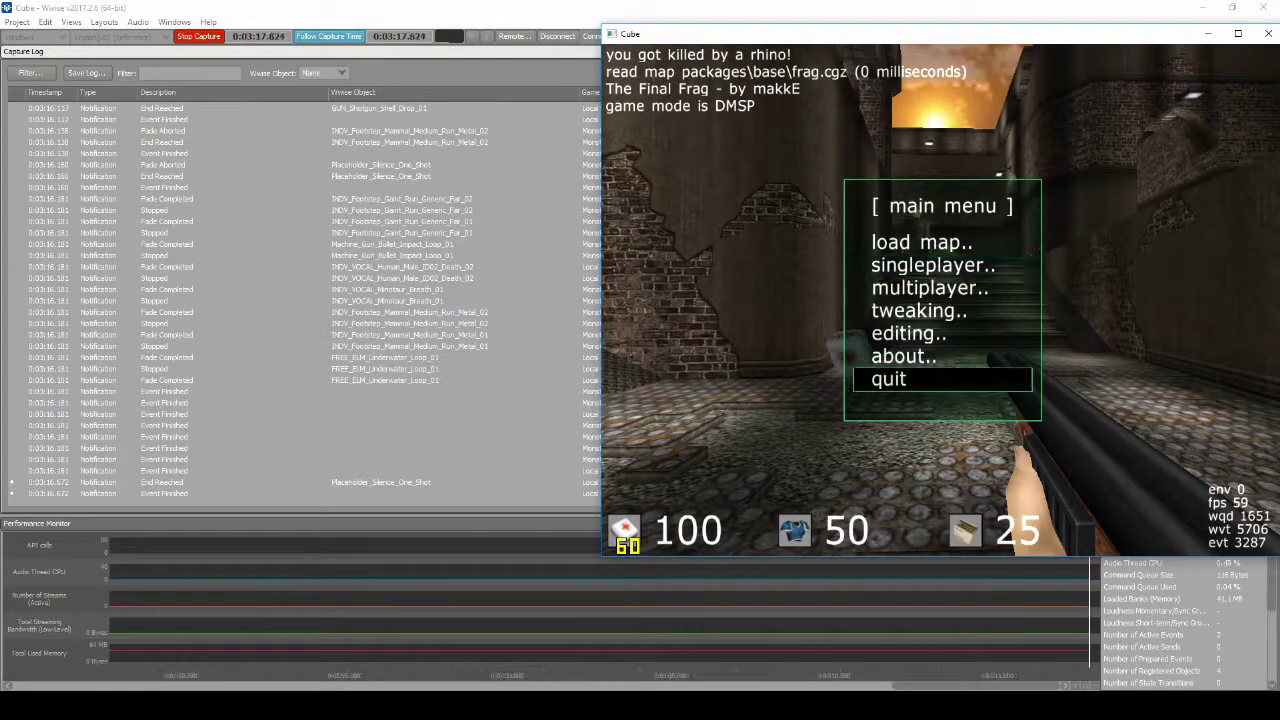
key("Return")
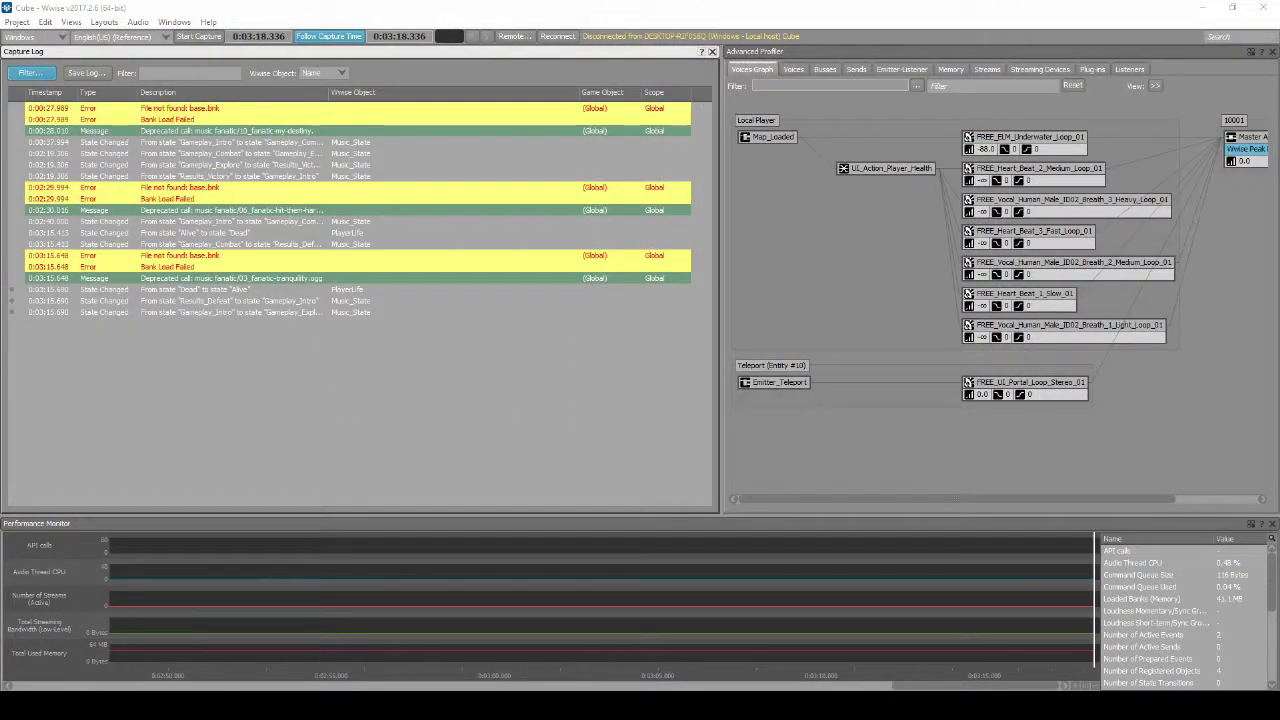